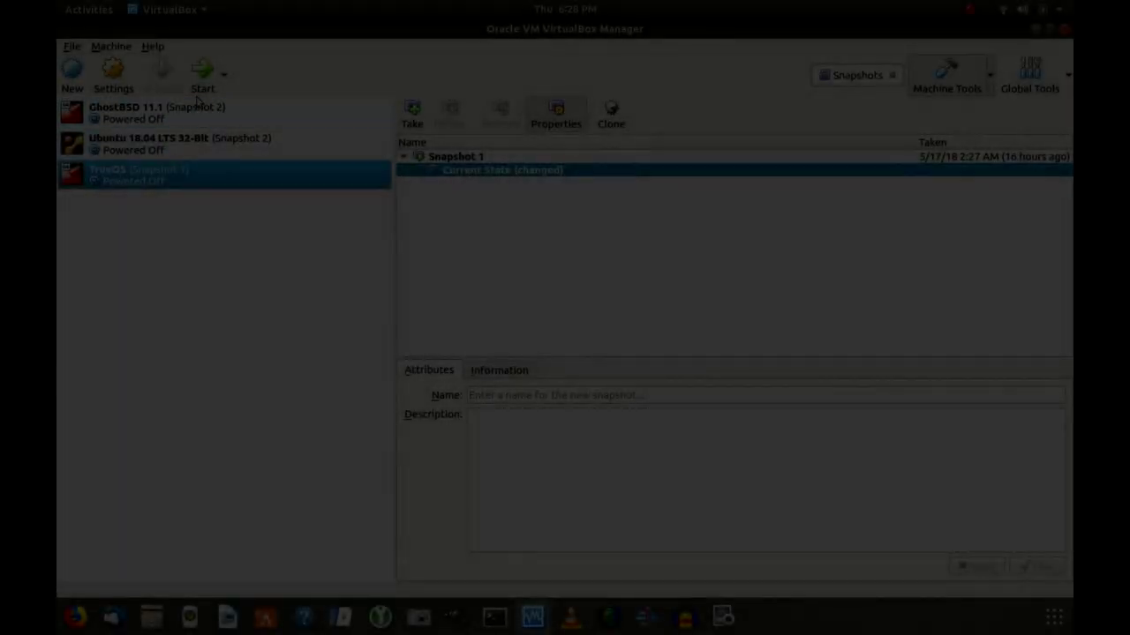
Start the TrueOS virtual machine from the VirtualBox Manager toolbar.
{"action": "left_click", "coordinate": [202, 78]}
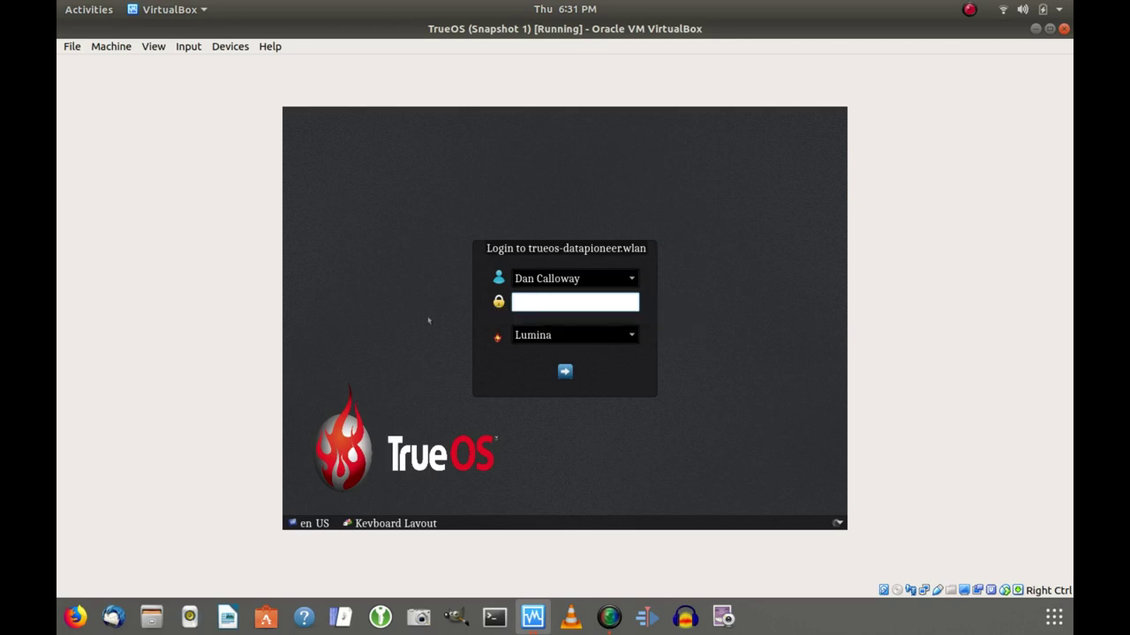
Log in with the account password, dismissing the invalid-login error and re-entering it.
{"action": "type", "text": "p*************"}
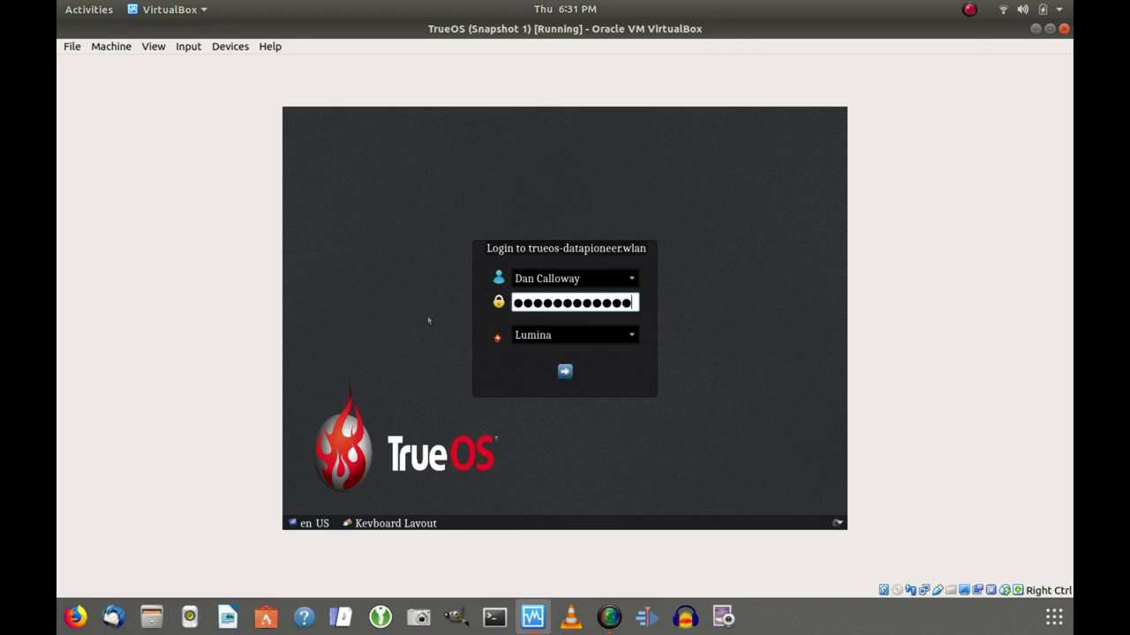
{"action": "key", "text": "Return"}
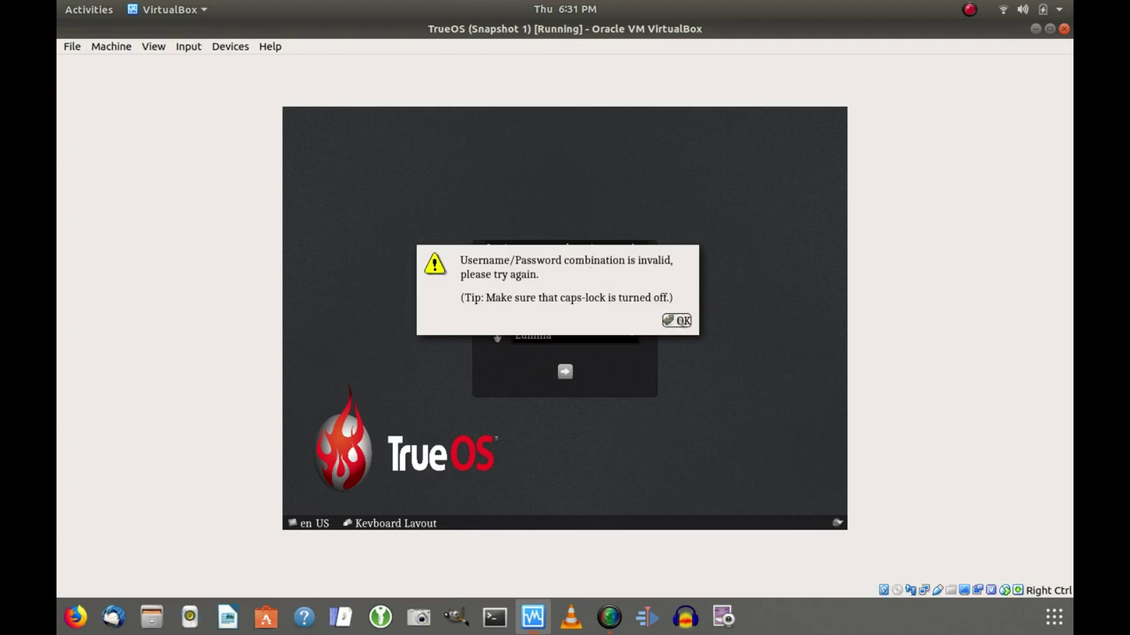
{"action": "left_click", "coordinate": [677, 321]}
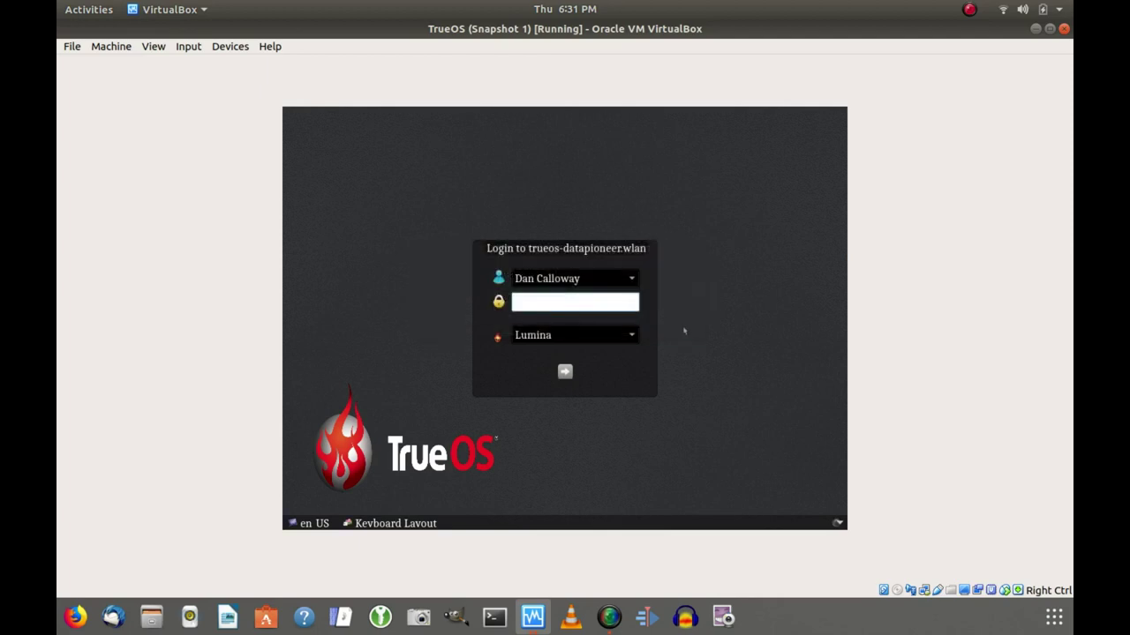
{"action": "type", "text": "**********"}
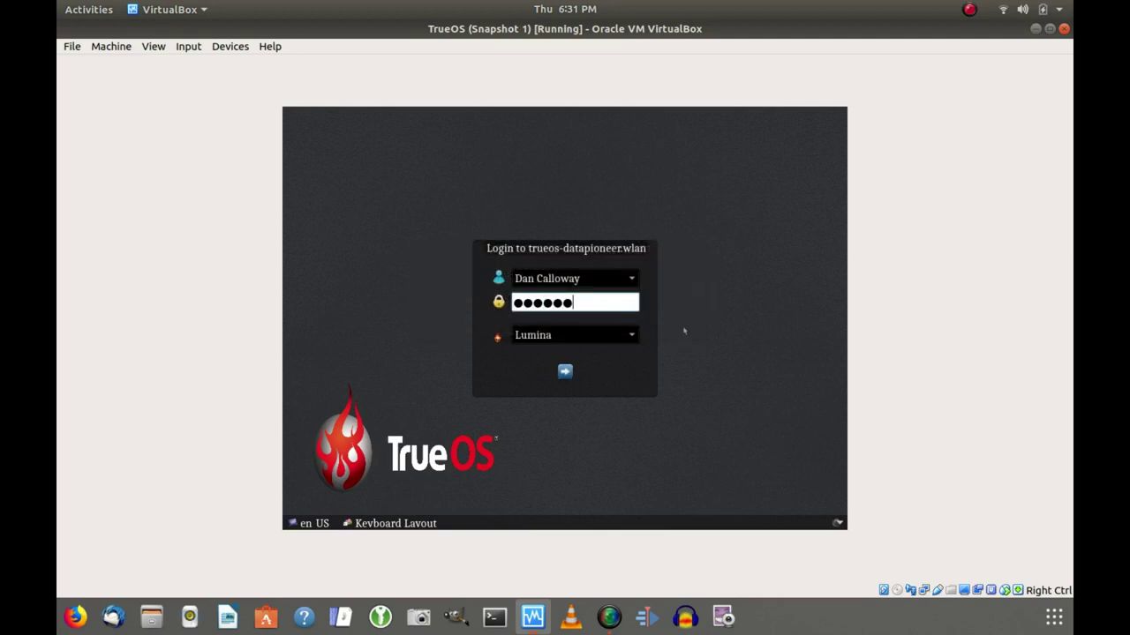
{"action": "type", "text": "*****"}
{"action": "key", "text": "Return"}
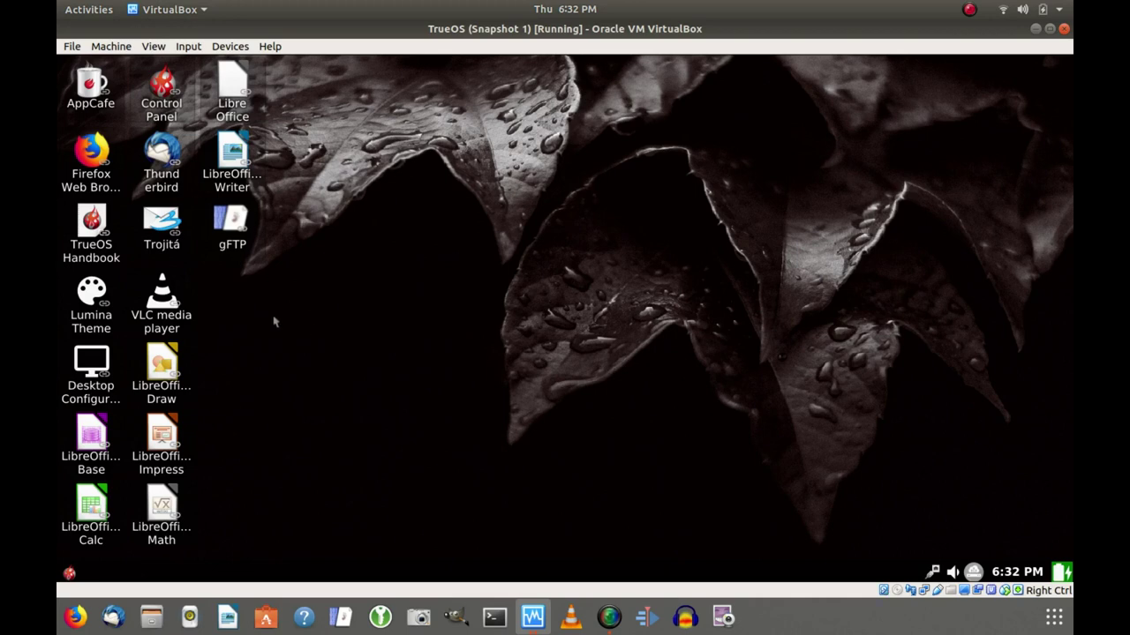
Open a Terminal from the desktop menu and enlarge its text with Ctrl++.
{"action": "right_click", "coordinate": [380, 324]}
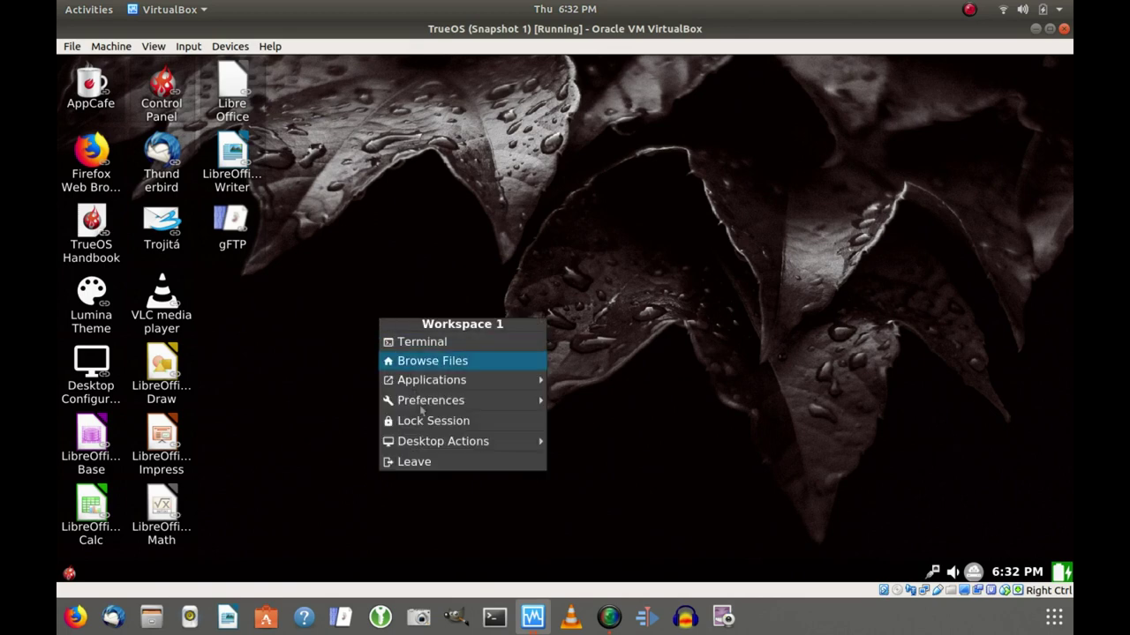
{"action": "left_click", "coordinate": [432, 344]}
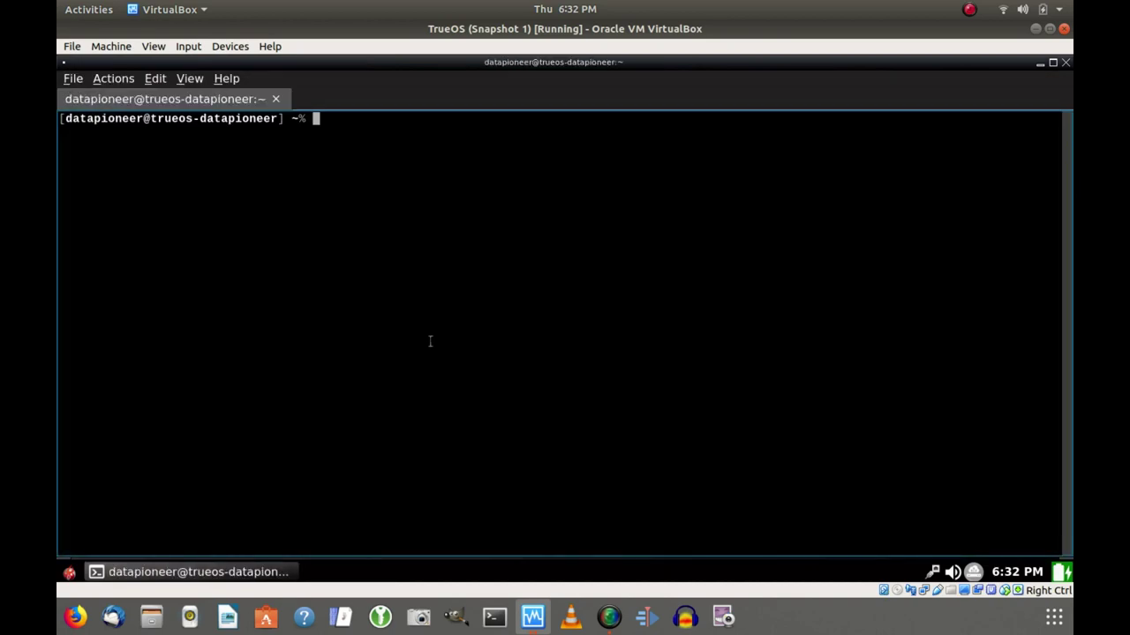
{"action": "key", "text": "ctrl+plus"}
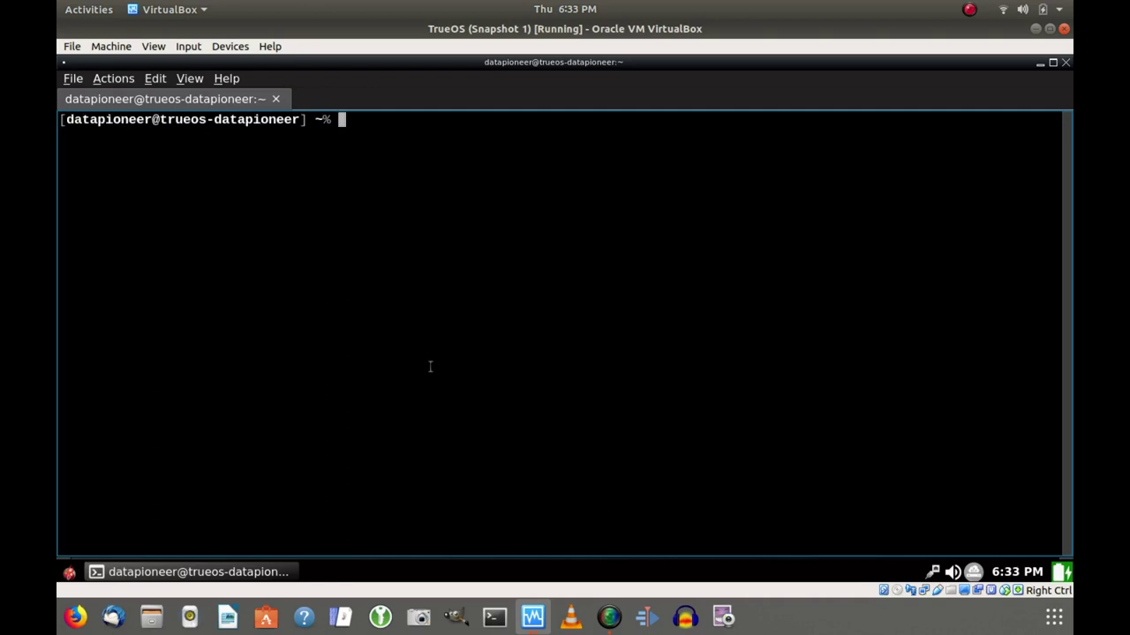
Become root with su - and the root password, then start an ssh command to the user's account.
{"action": "type", "text": "su -"}
{"action": "key", "text": "Return"}
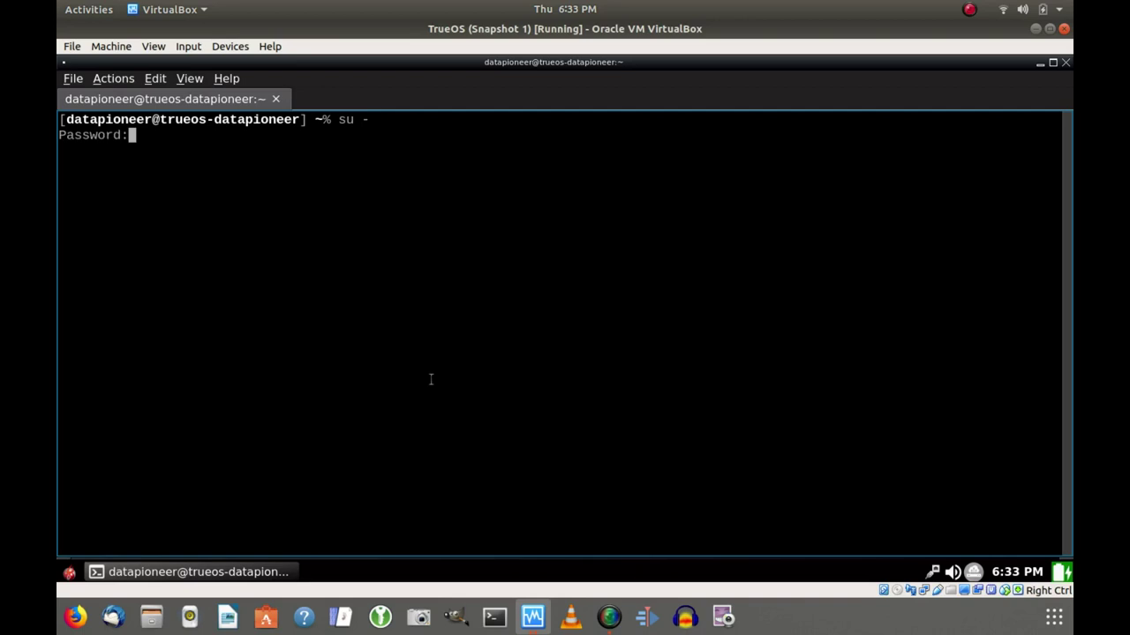
{"action": "key", "text": "Return"}
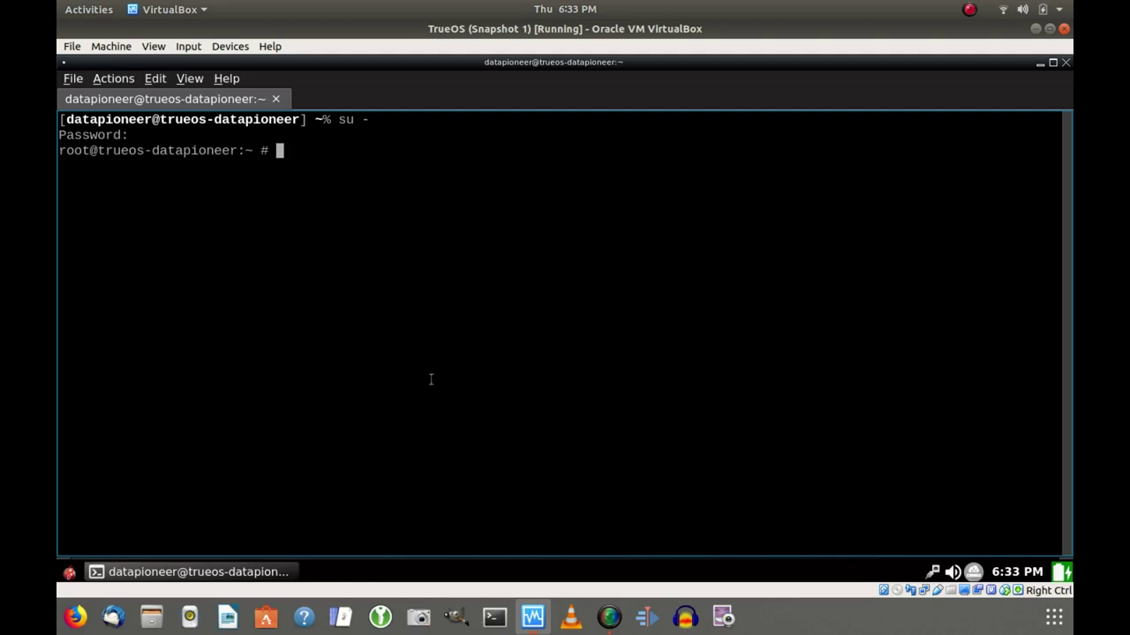
{"action": "type", "text": "ssh datapioneer"}
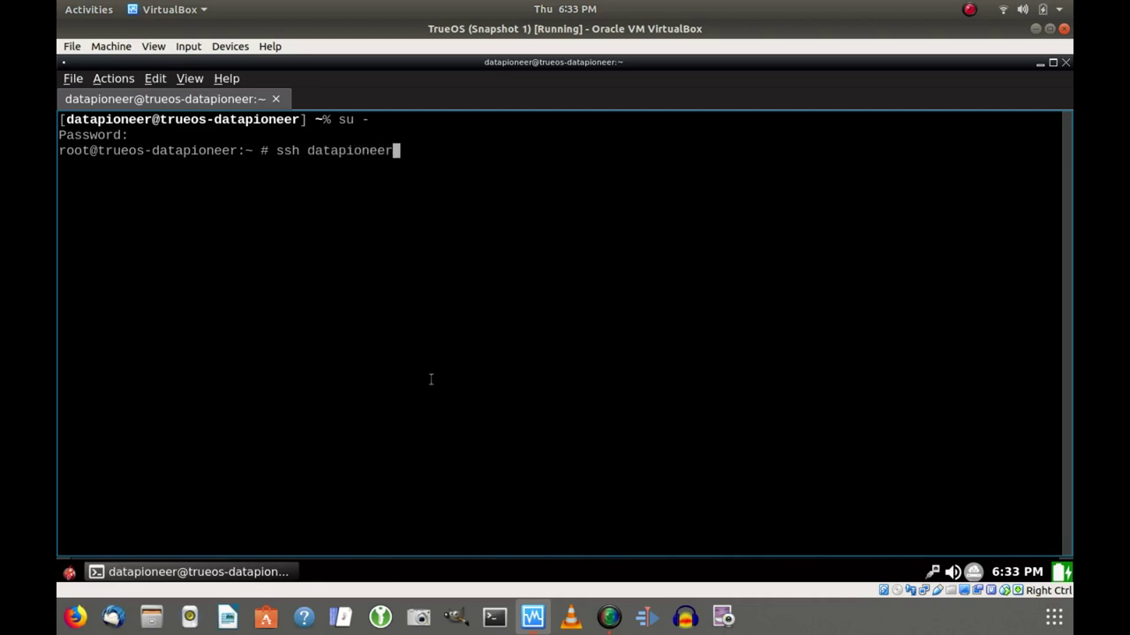
SSH into 192.168.1.50, accept the host key with yes, log in, and clear the screen.
{"action": "key", "text": "BackSpace"}
{"action": "type", "text": "!"}
{"action": "key", "text": "BackSpace"}
{"action": "type", "text": "@192.168.1."}
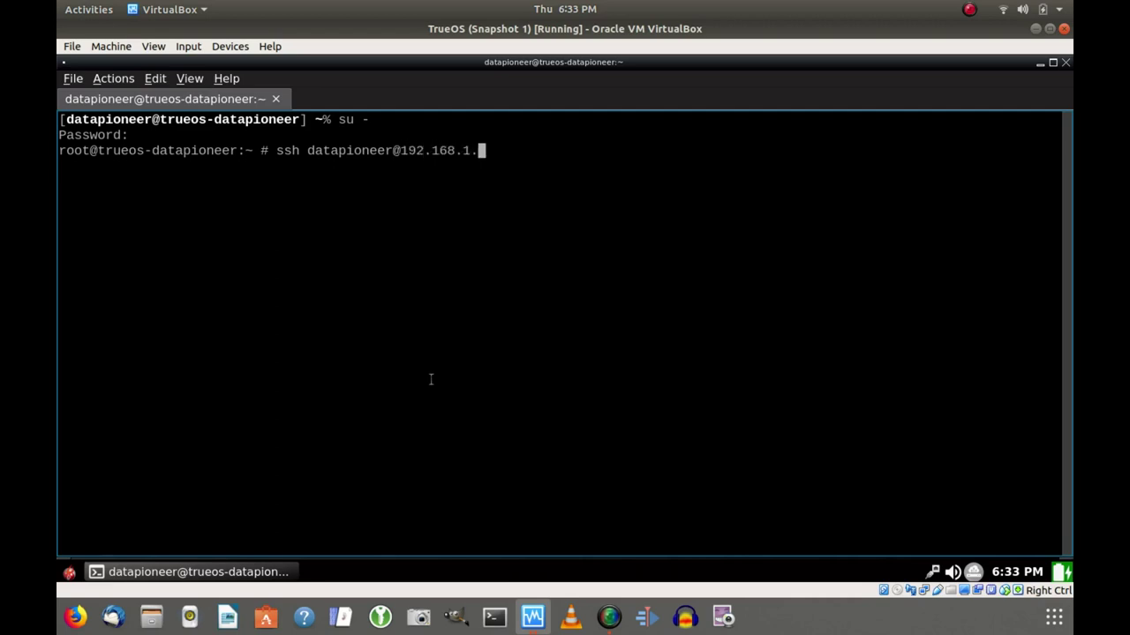
{"action": "type", "text": "50"}
{"action": "key", "text": "Return"}
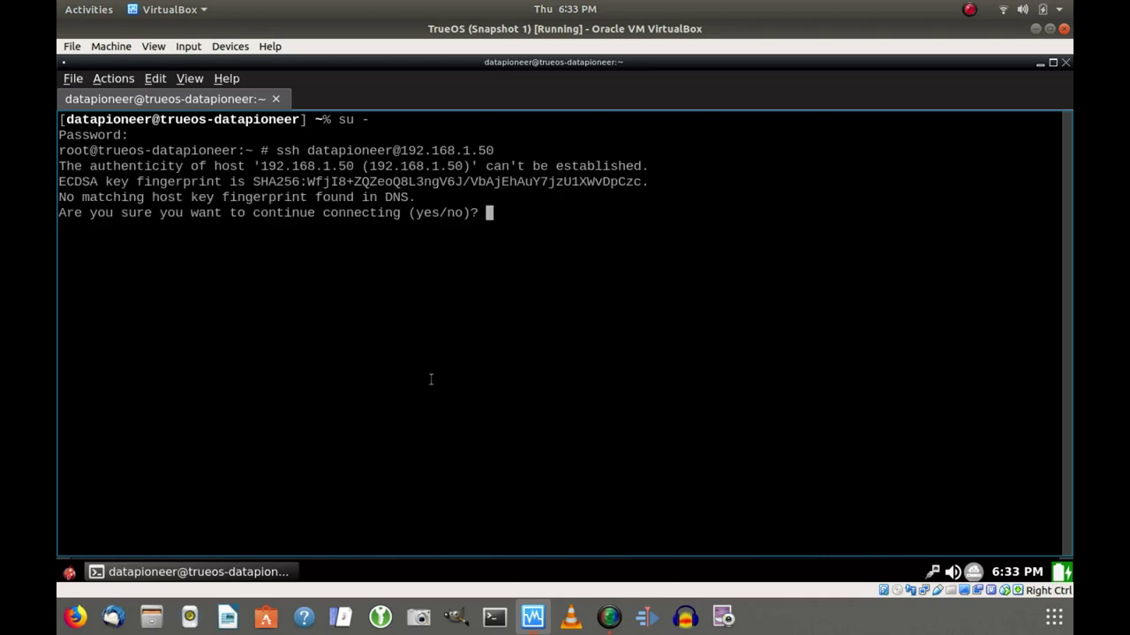
{"action": "type", "text": "yes"}
{"action": "key", "text": "Return"}
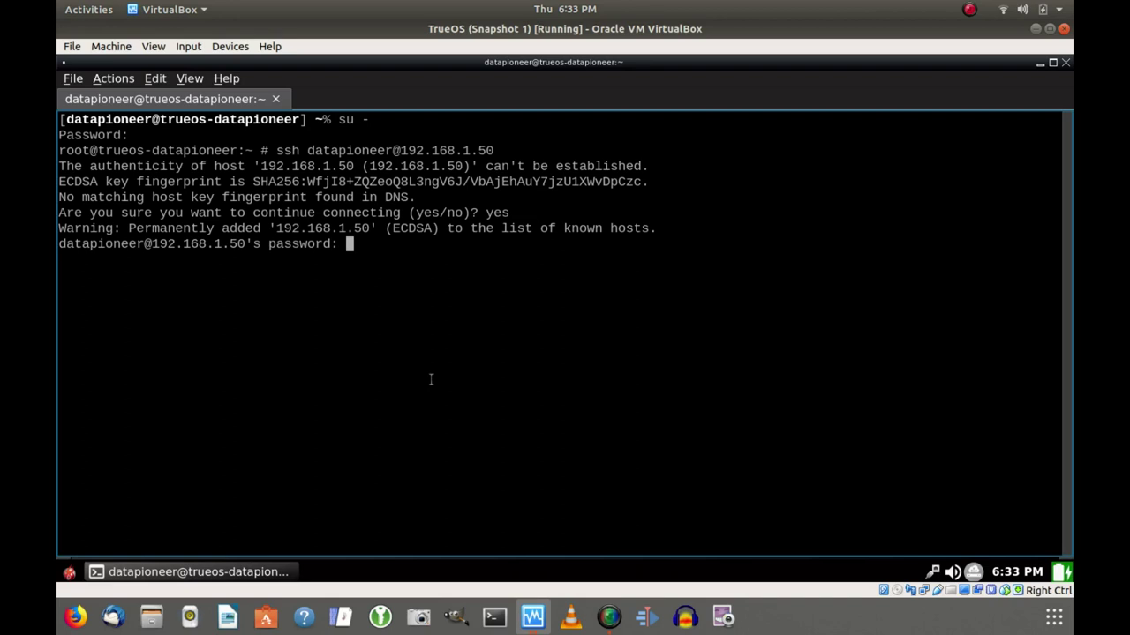
{"action": "key", "text": "Return"}
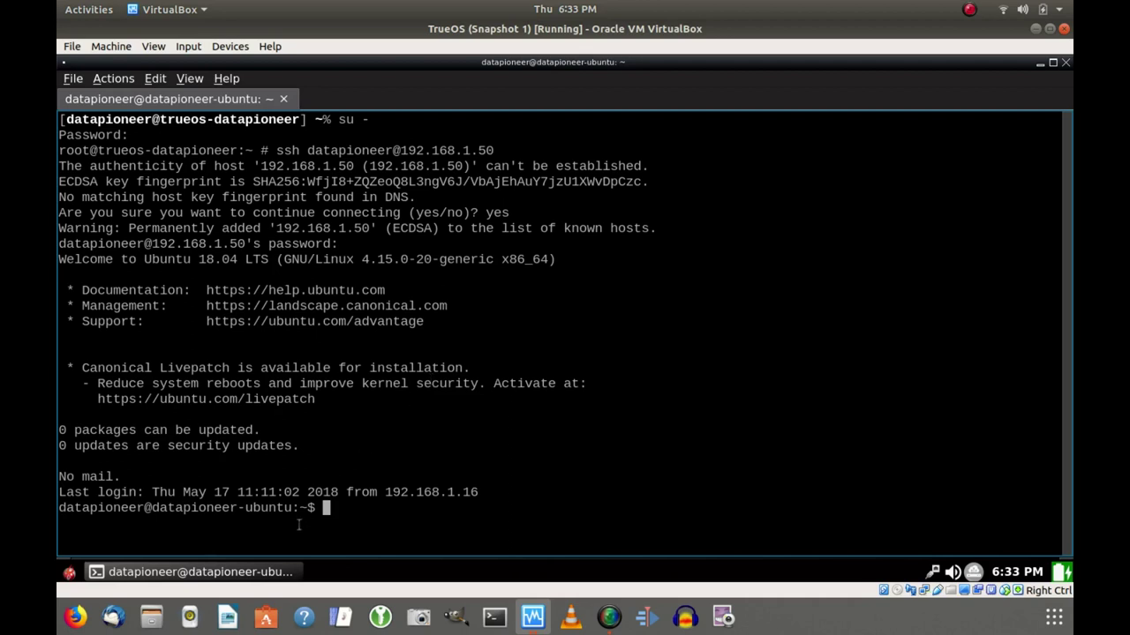
{"action": "type", "text": "clear"}
{"action": "key", "text": "Return"}
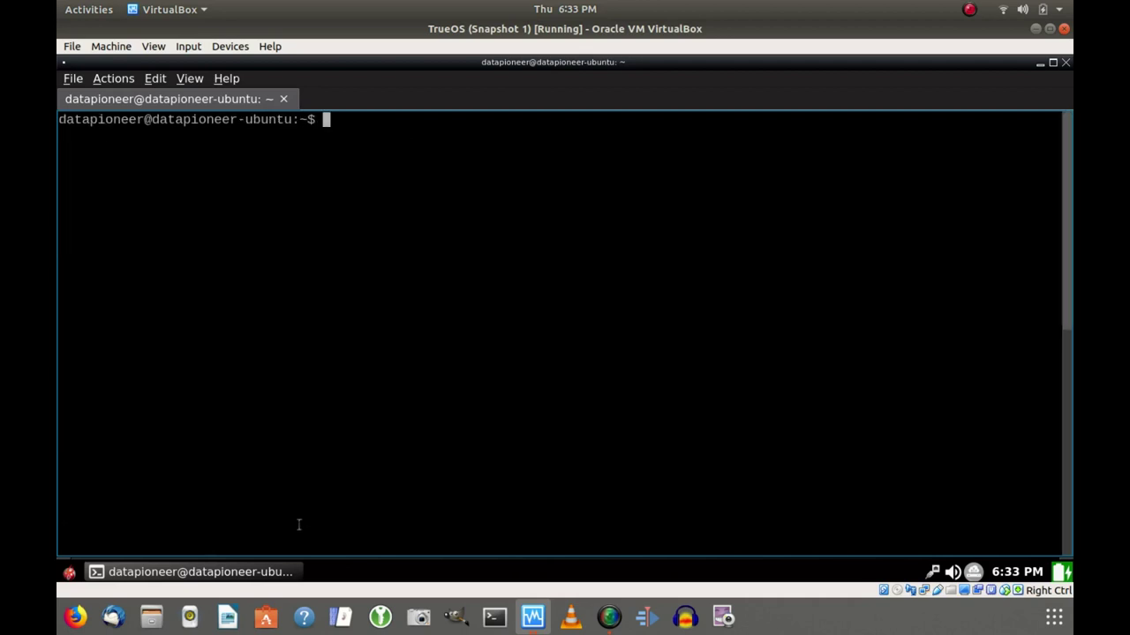
Check the remote home folder with ls -lh, pwd and whoami, then clear the screen.
{"action": "type", "text": "ls -lh"}
{"action": "key", "text": "Return"}
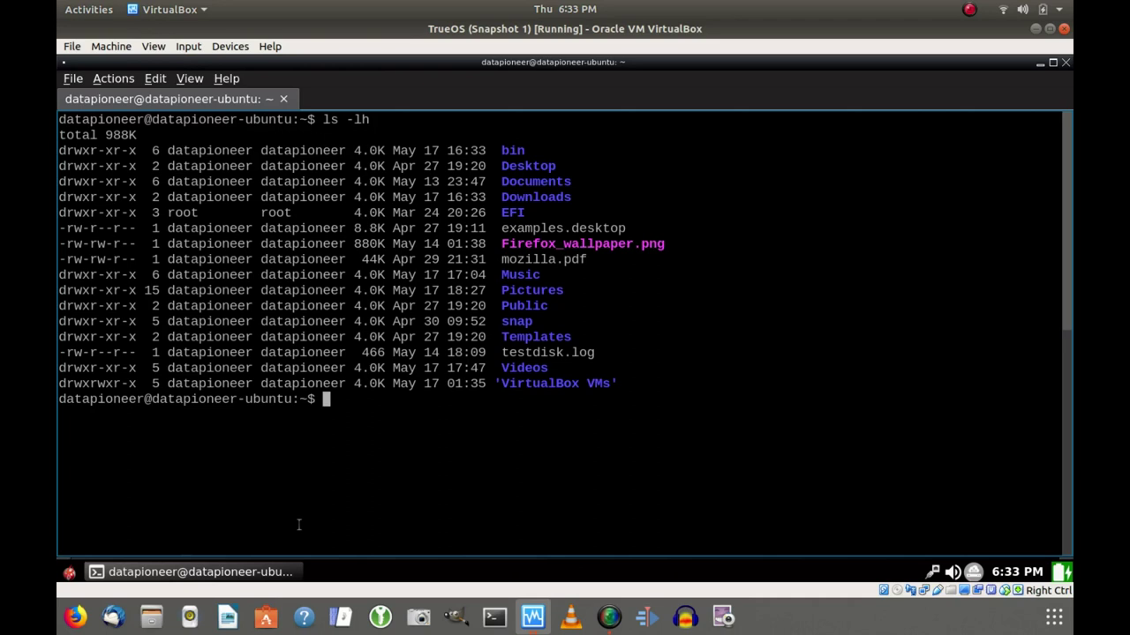
{"action": "type", "text": "pwd"}
{"action": "key", "text": "Return"}
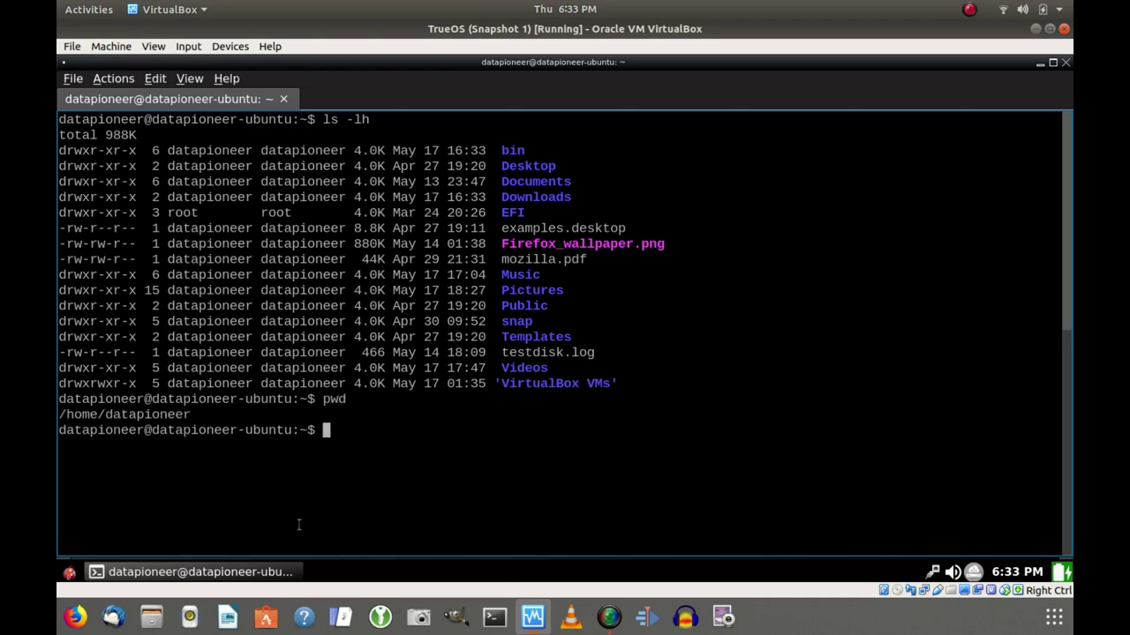
{"action": "type", "text": "whoami"}
{"action": "key", "text": "Return"}
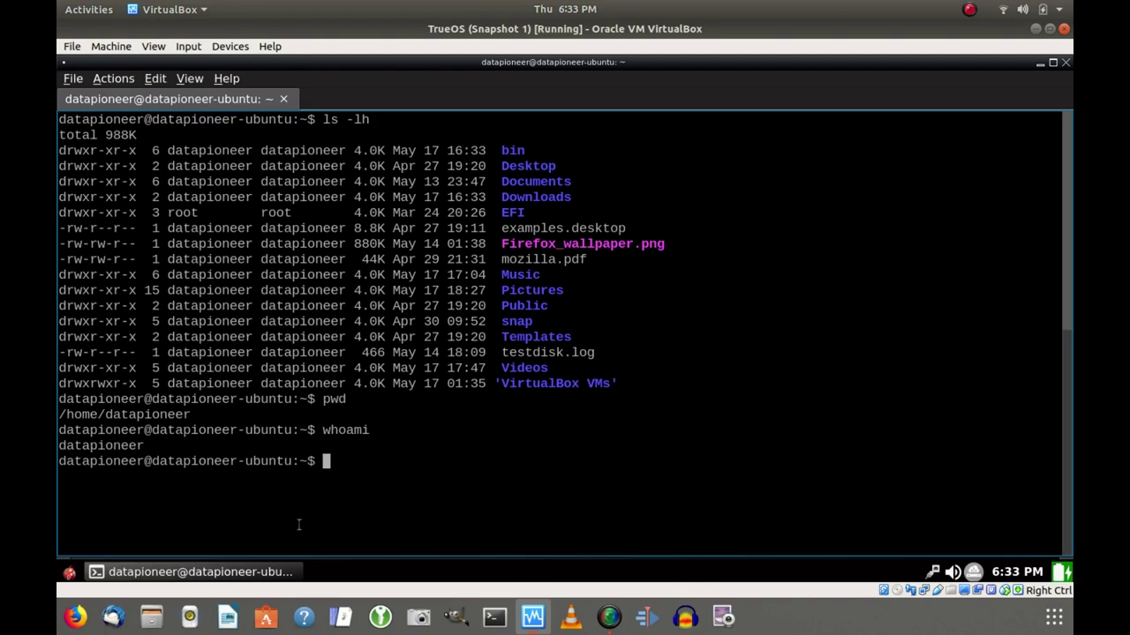
{"action": "type", "text": "clear"}
{"action": "key", "text": "Return"}
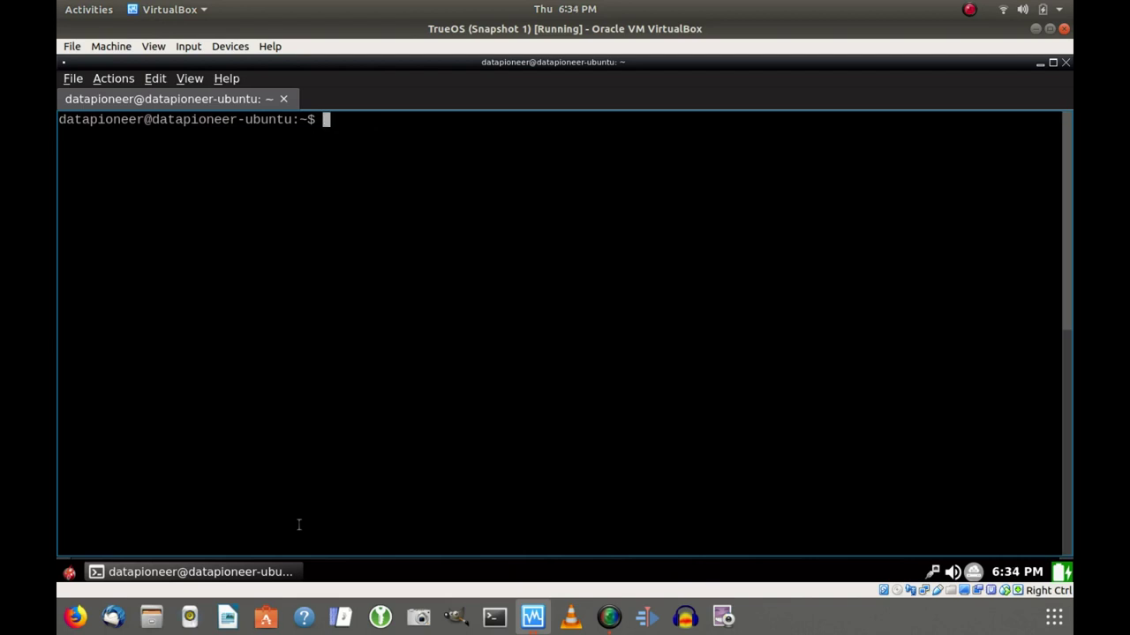
Move into Pictures, list its files with ls -lh, highlight ubuntuOcean.png, then clear.
{"action": "type", "text": "cd Pictures"}
{"action": "key", "text": "Return"}
{"action": "type", "text": "ls -lh"}
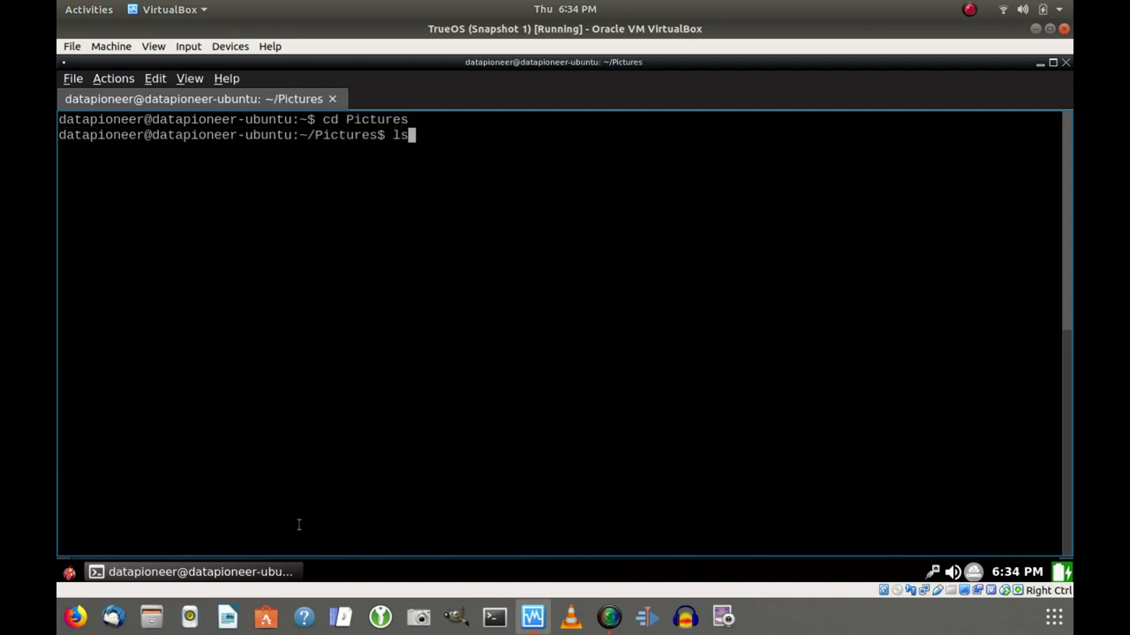
{"action": "key", "text": "Return"}
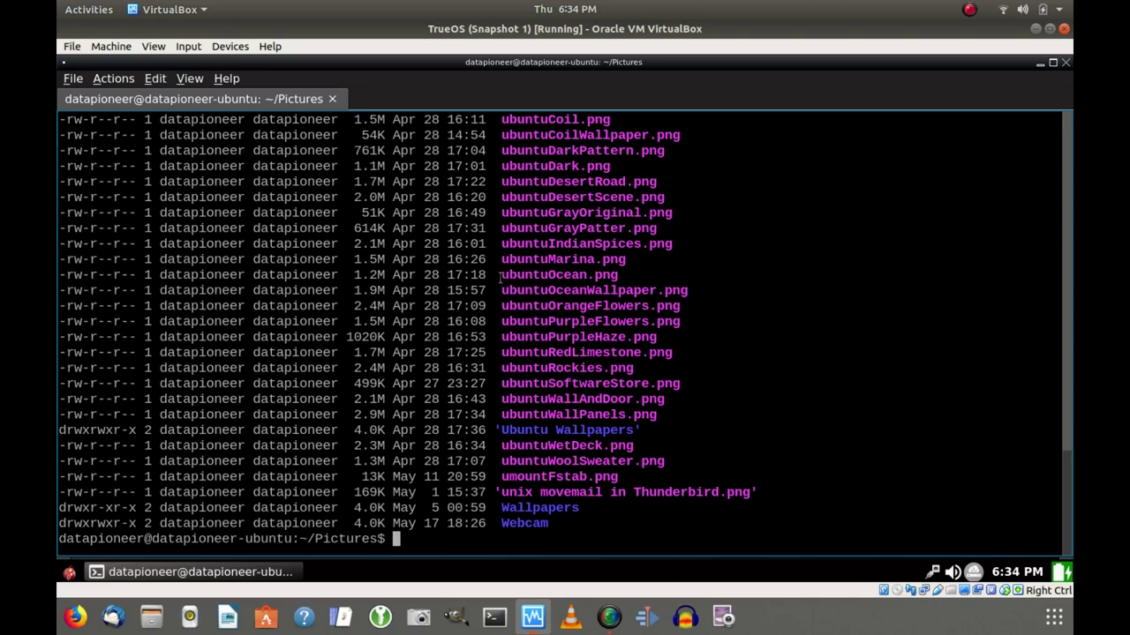
{"action": "left_click_drag", "start_coordinate": [500, 278], "coordinate": [617, 277]}
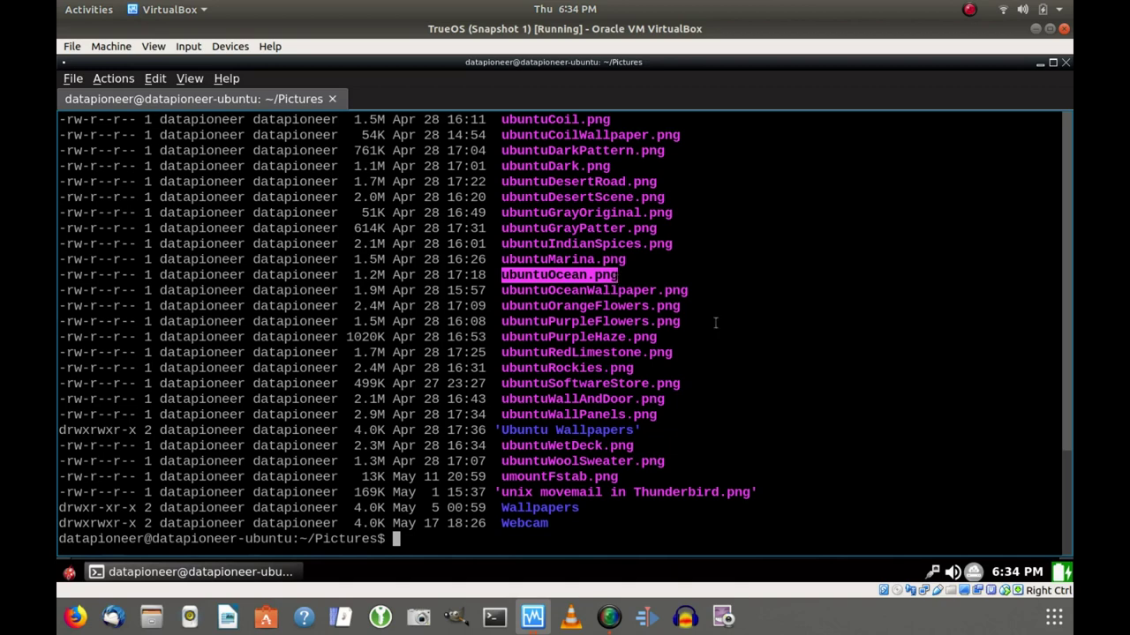
{"action": "left_click", "coordinate": [794, 346]}
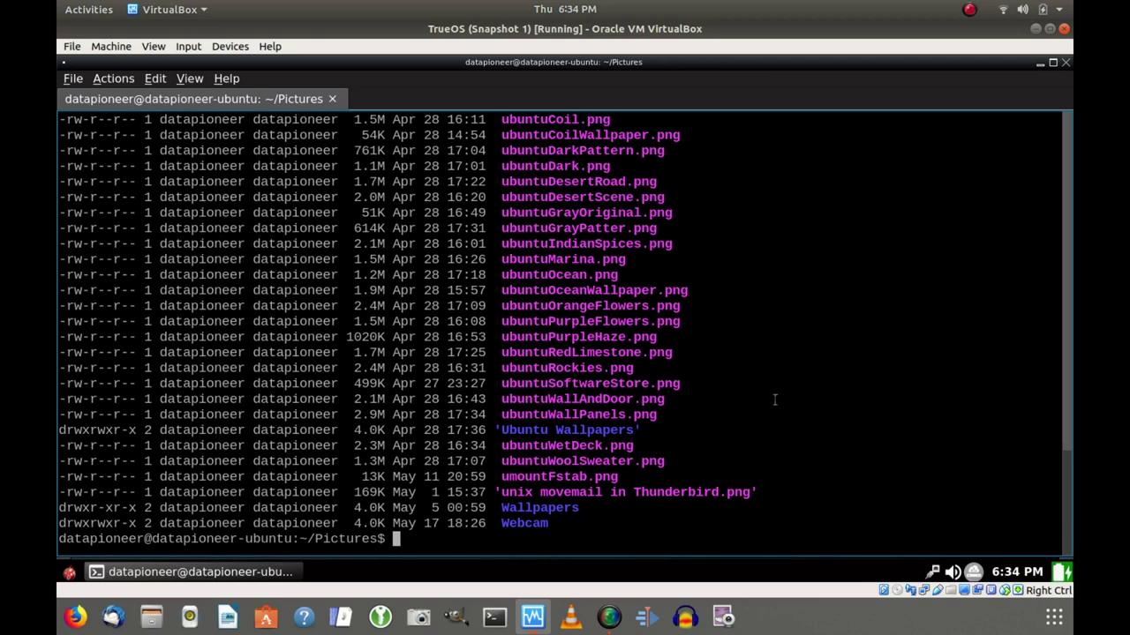
{"action": "type", "text": "clear"}
{"action": "key", "text": "Return"}
Run scp copying ubuntuOcean.png to 192.168.1.16:/usr/home/<user>/Pictures/.
{"action": "type", "text": "s"}
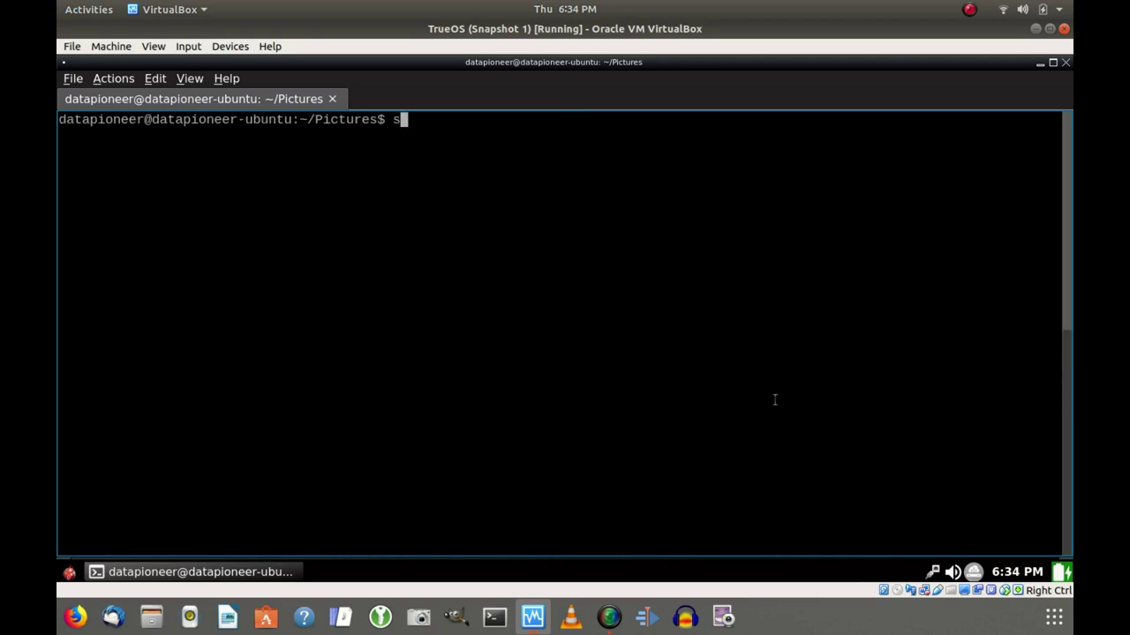
{"action": "type", "text": "cp ubuntuOcean.png"}
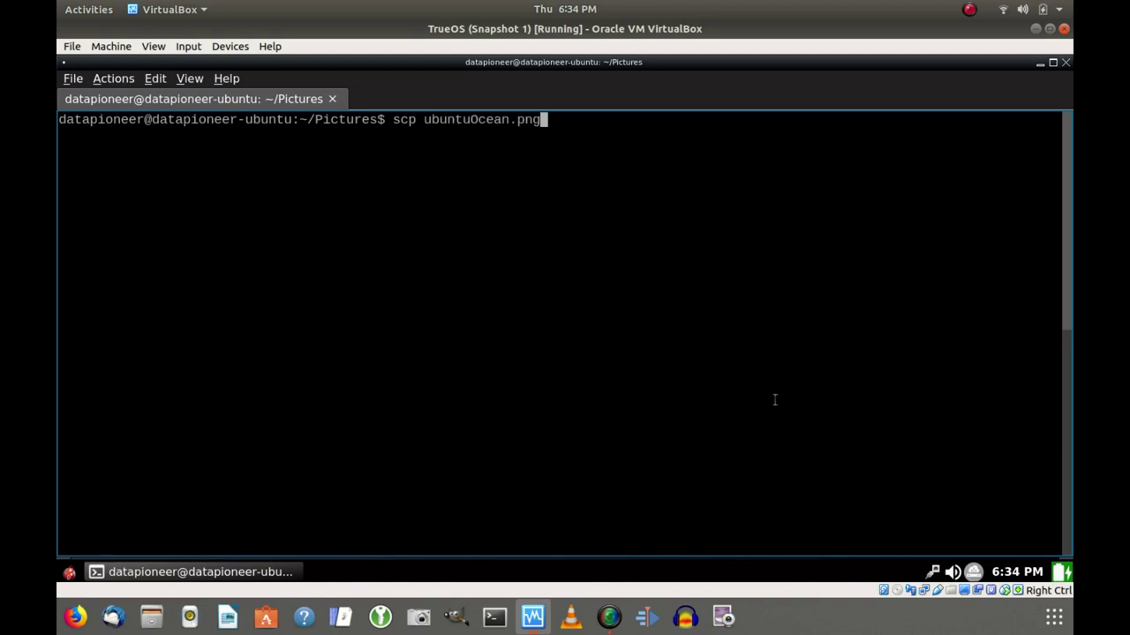
{"action": "type", "text": " datapioneer@"}
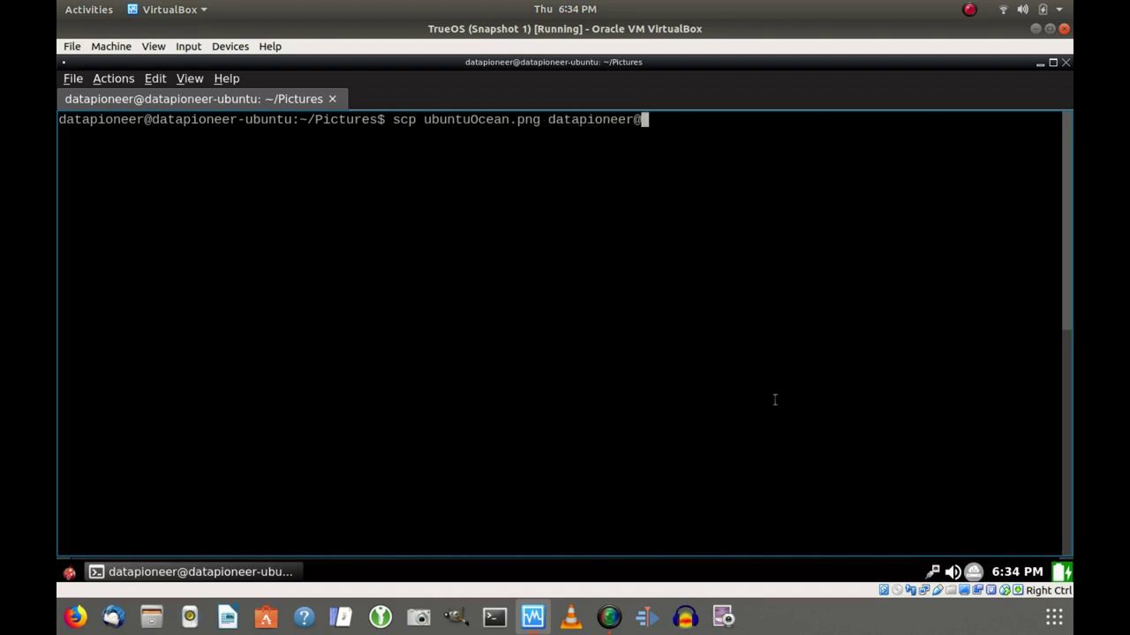
{"action": "type", "text": "192.168.1.16"}
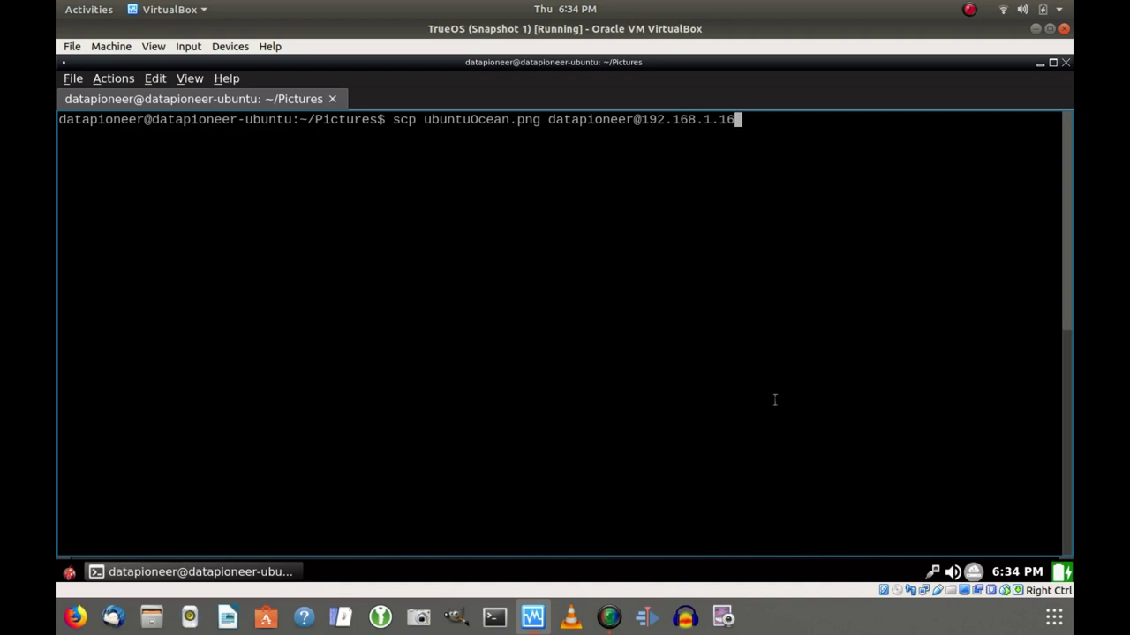
{"action": "type", "text": ":"}
{"action": "type", "text": "/usr"}
{"action": "type", "text": "/"}
{"action": "type", "text": "dat"}
{"action": "key", "text": "BackSpace"}
{"action": "key", "text": "BackSpace"}
{"action": "type", "text": "ome/"}
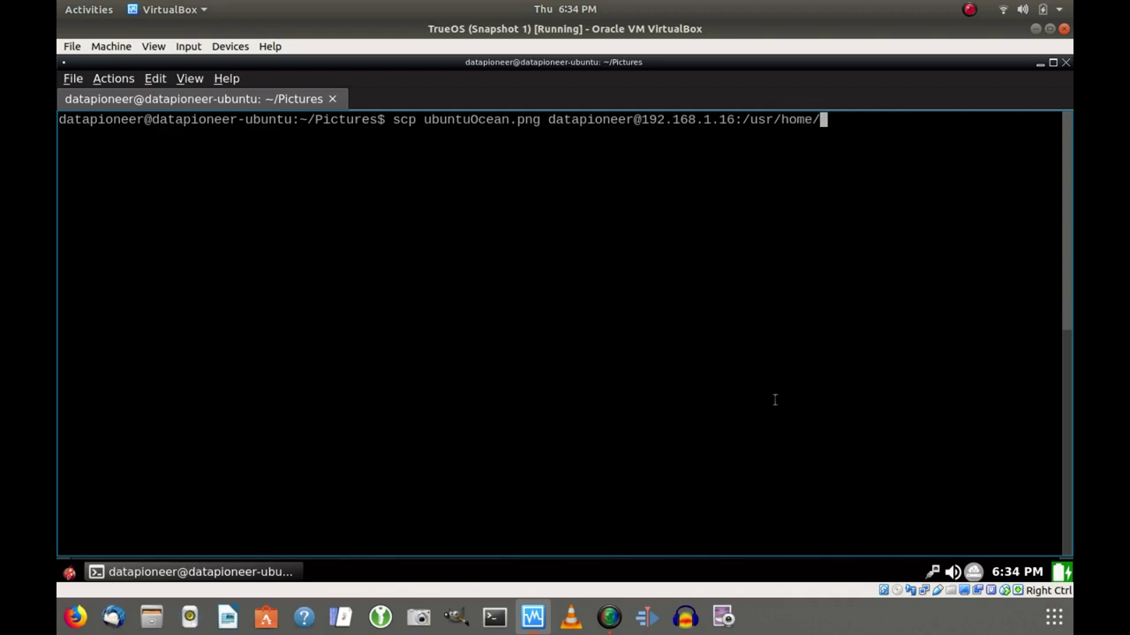
{"action": "type", "text": "datapione"}
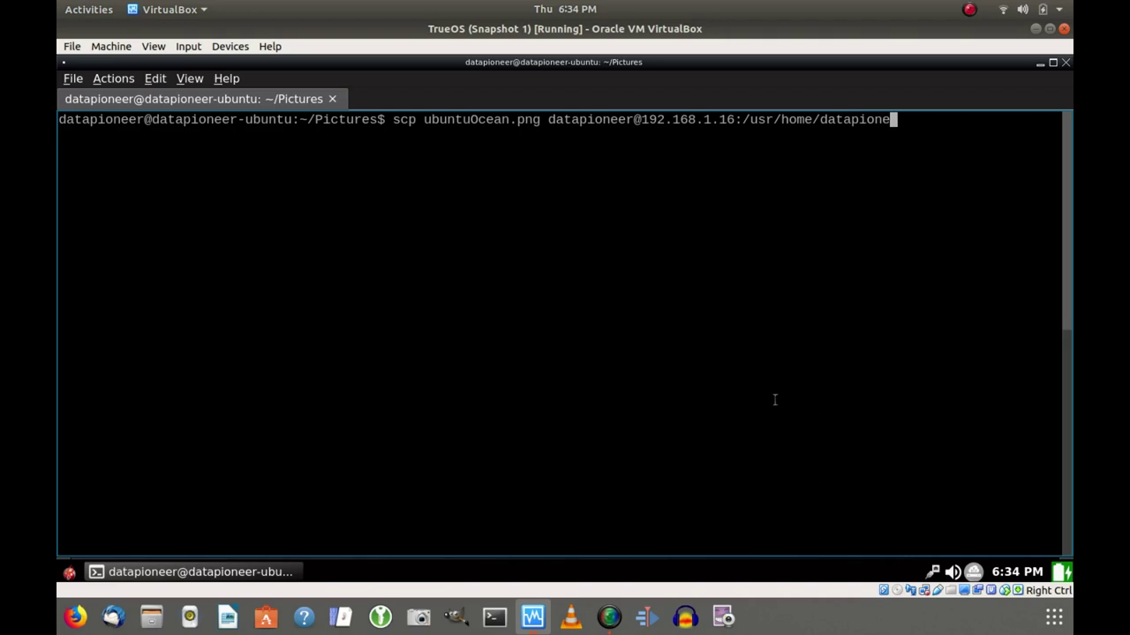
{"action": "type", "text": "er/"}
{"action": "type", "text": "Pictures"}
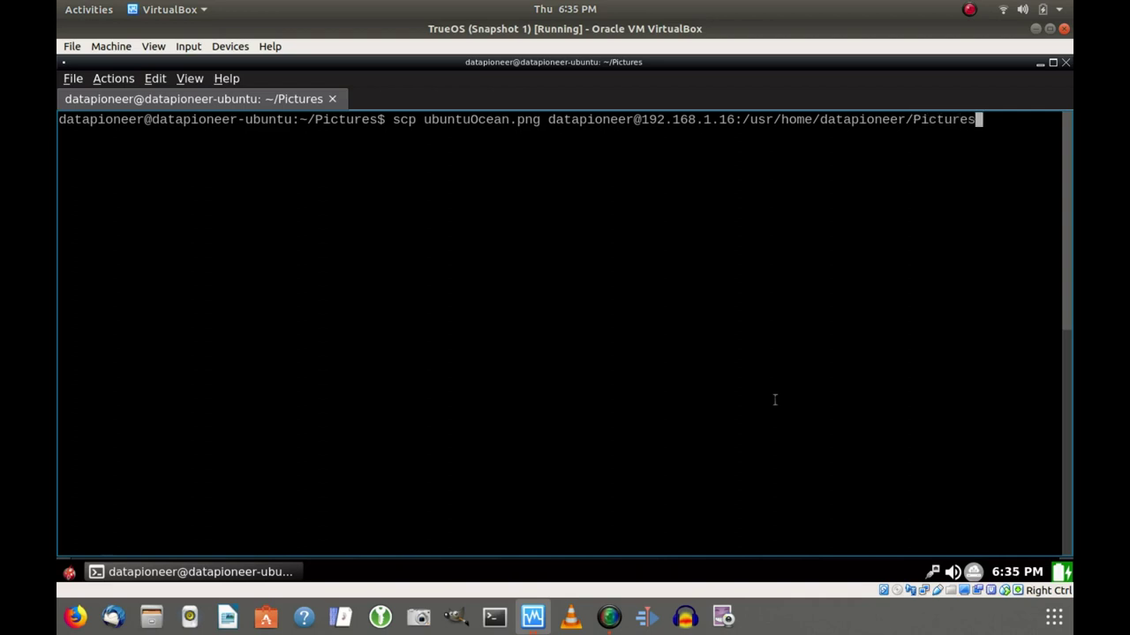
{"action": "type", "text": "/"}
{"action": "key", "text": "Return"}
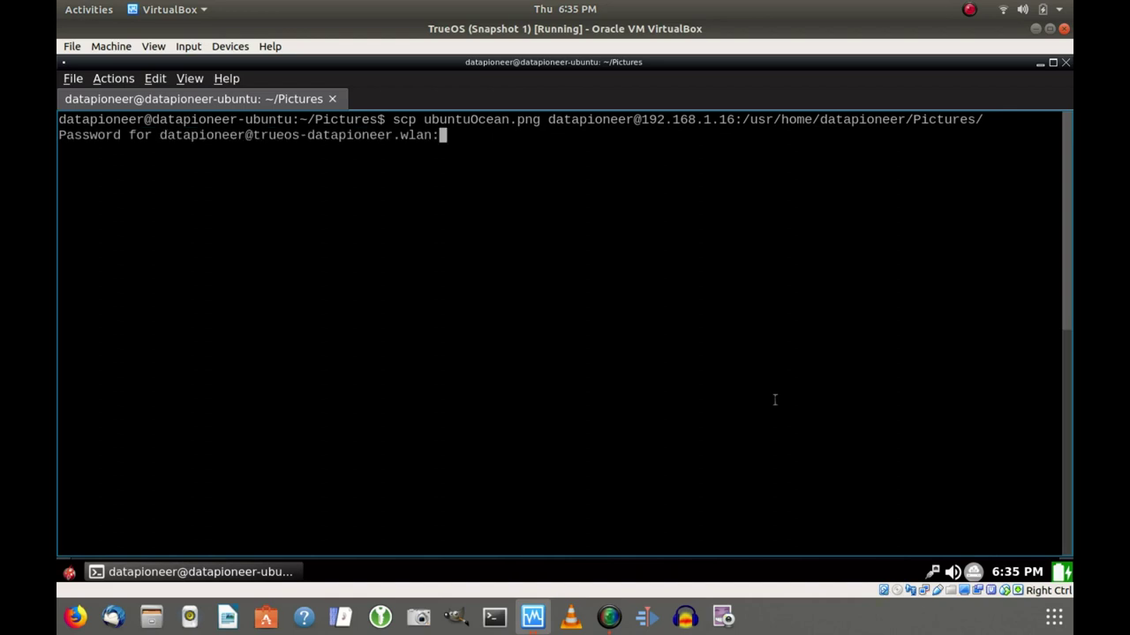
Enter the TrueOS account password so ubuntuOcean.png copies at 100%.
{"action": "key", "text": "Return"}
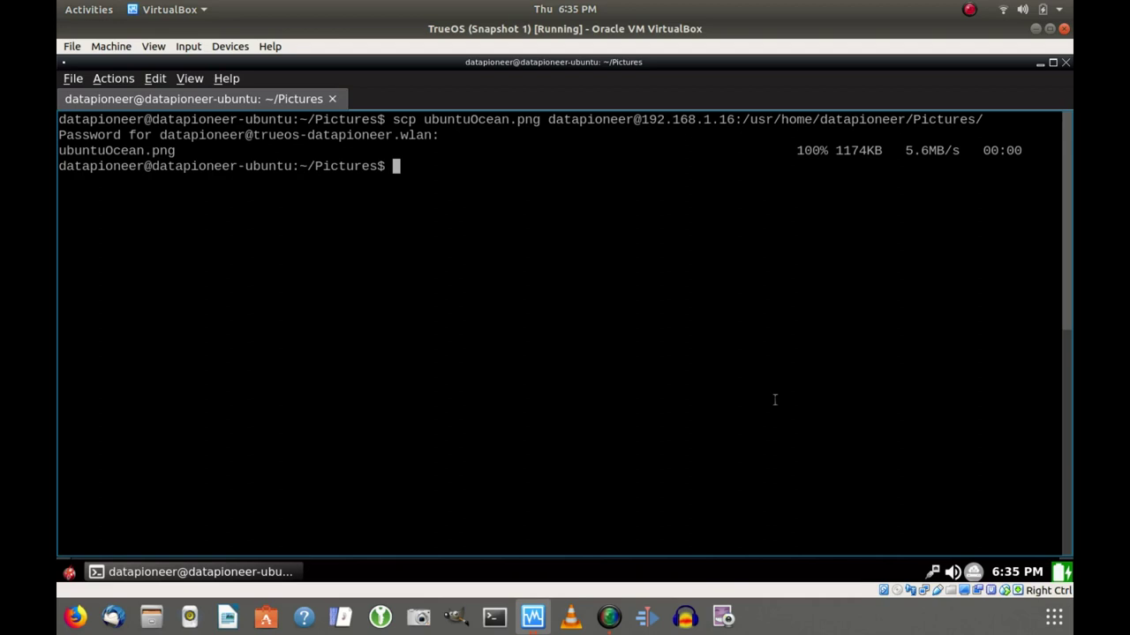
Exit the Ubuntu session, try cd Pictures, and list the home directory with ls -lh.
{"action": "type", "text": "exit"}
{"action": "key", "text": "Return"}
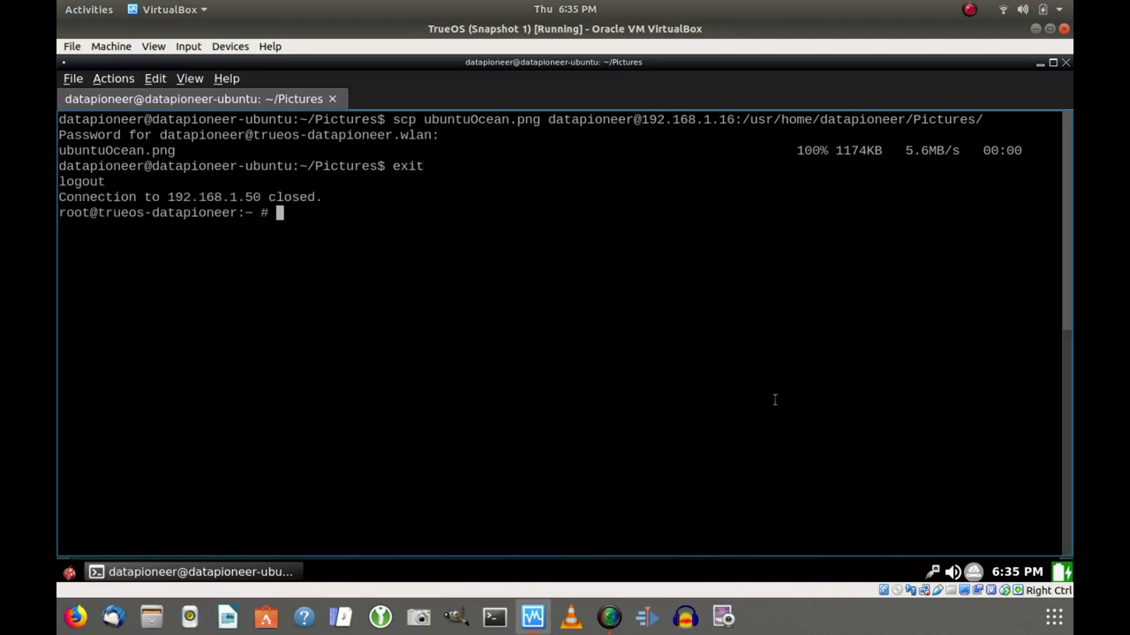
{"action": "type", "text": "cd Pictures"}
{"action": "key", "text": "Return"}
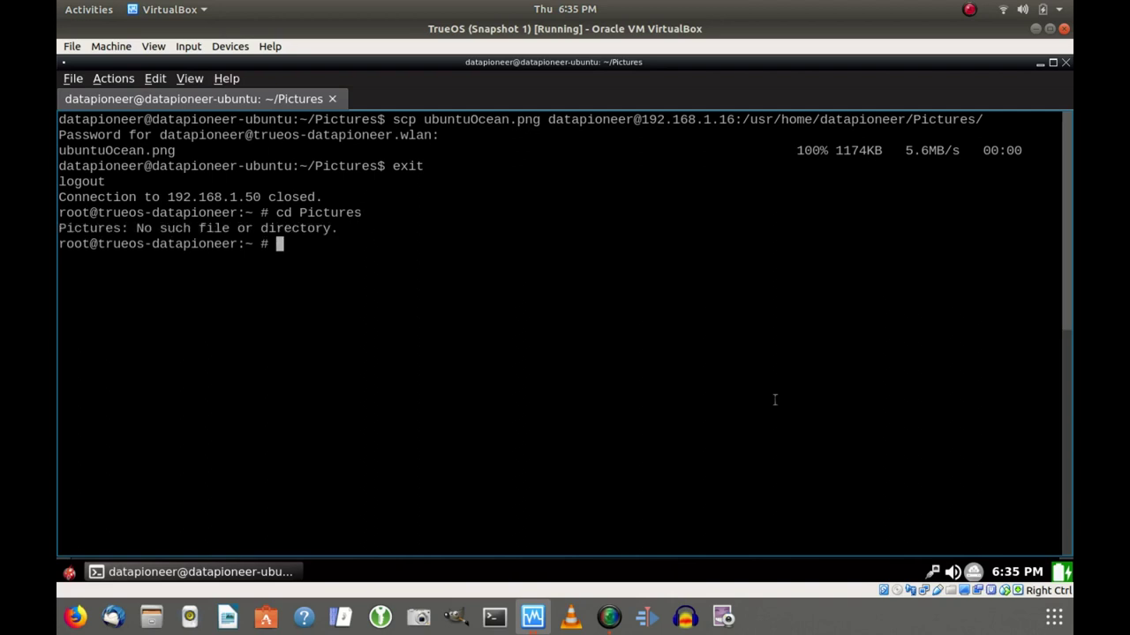
{"action": "type", "text": "ls -lh"}
{"action": "key", "text": "Return"}
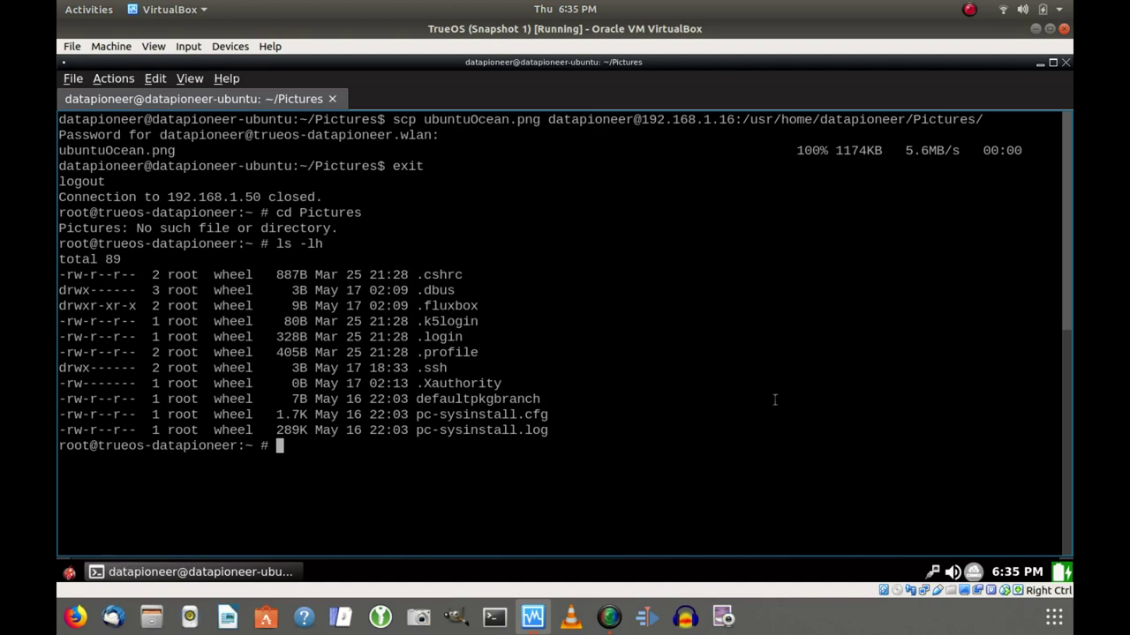
Switch from root to the regular user's login shell with su - and clear the screen.
{"action": "type", "text": "su - datapioneer"}
{"action": "key", "text": "Return"}
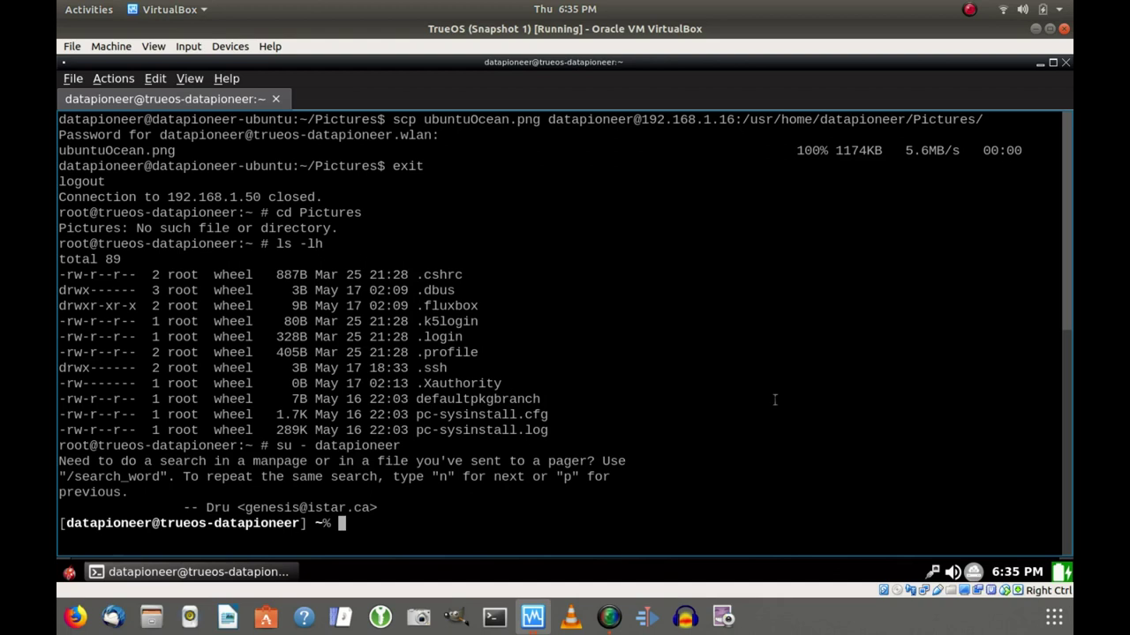
{"action": "type", "text": "clear"}
{"action": "key", "text": "Return"}
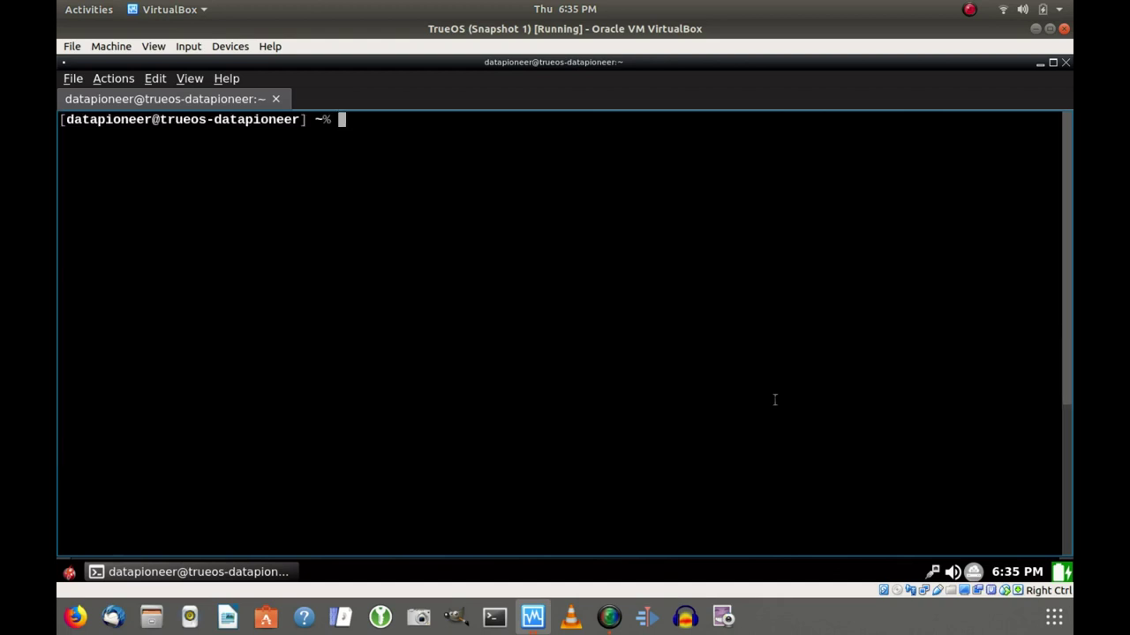
Enter Pictures and list it with ls -lh to confirm ubuntuOcean.png arrived.
{"action": "type", "text": "cd Pictures"}
{"action": "key", "text": "Return"}
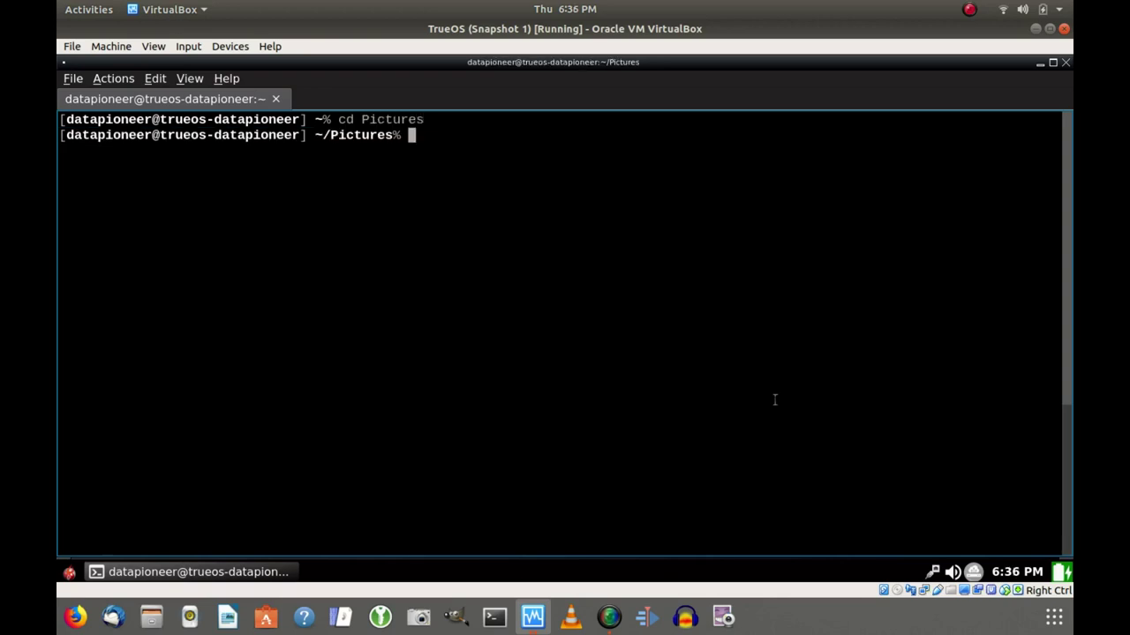
{"action": "type", "text": "ls -lh"}
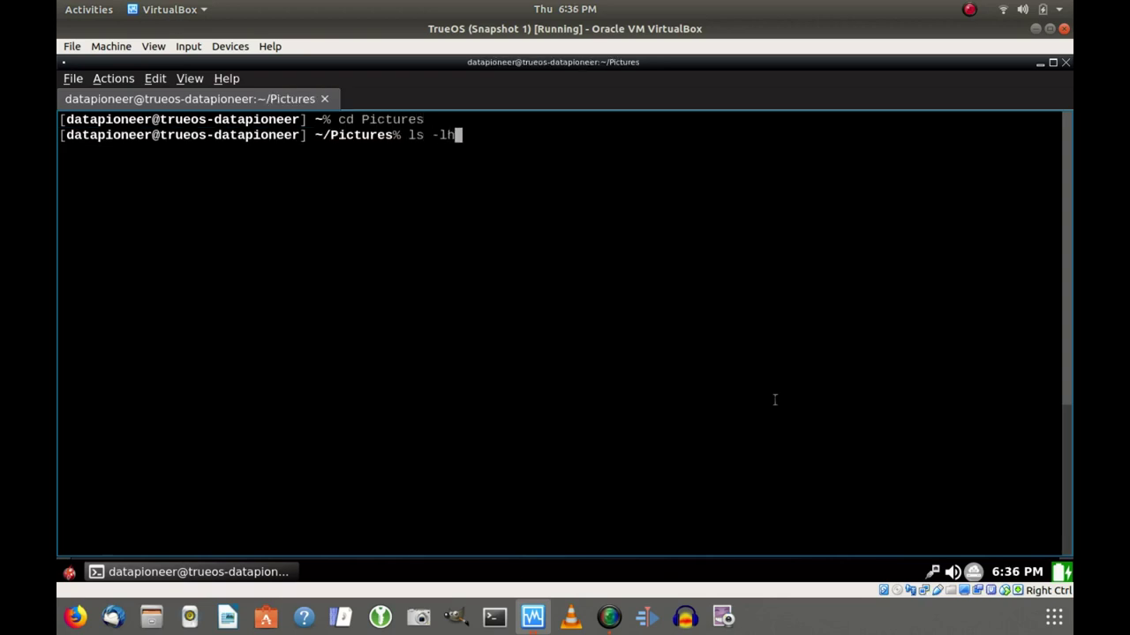
{"action": "key", "text": "Return"}
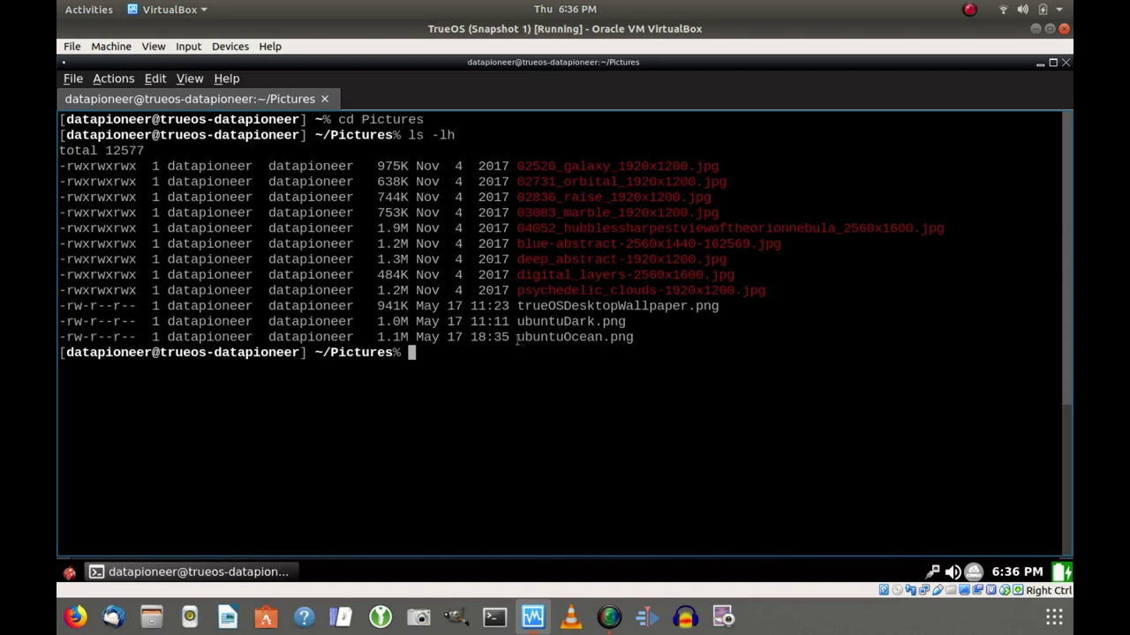
{"action": "left_click_drag", "start_coordinate": [518, 338], "coordinate": [637, 337]}
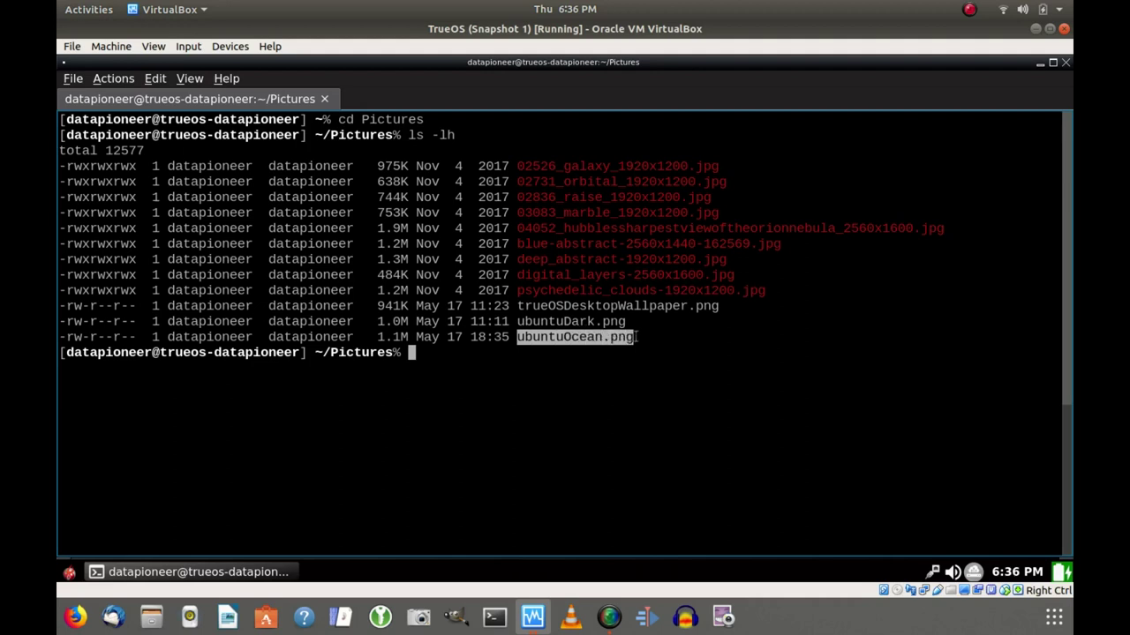
{"action": "left_click", "coordinate": [569, 396]}
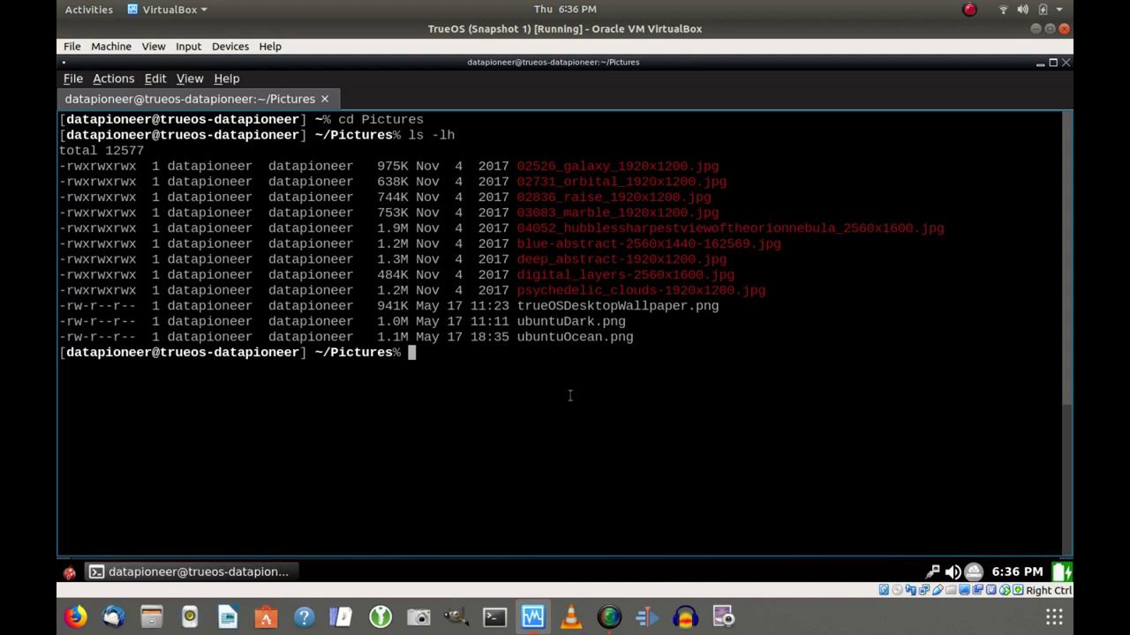
Run ifconfig and highlight the inet address 192.168.1.16.
{"action": "type", "text": "e"}
{"action": "key", "text": "BackSpace"}
{"action": "type", "text": "ifconfig"}
{"action": "key", "text": "Return"}
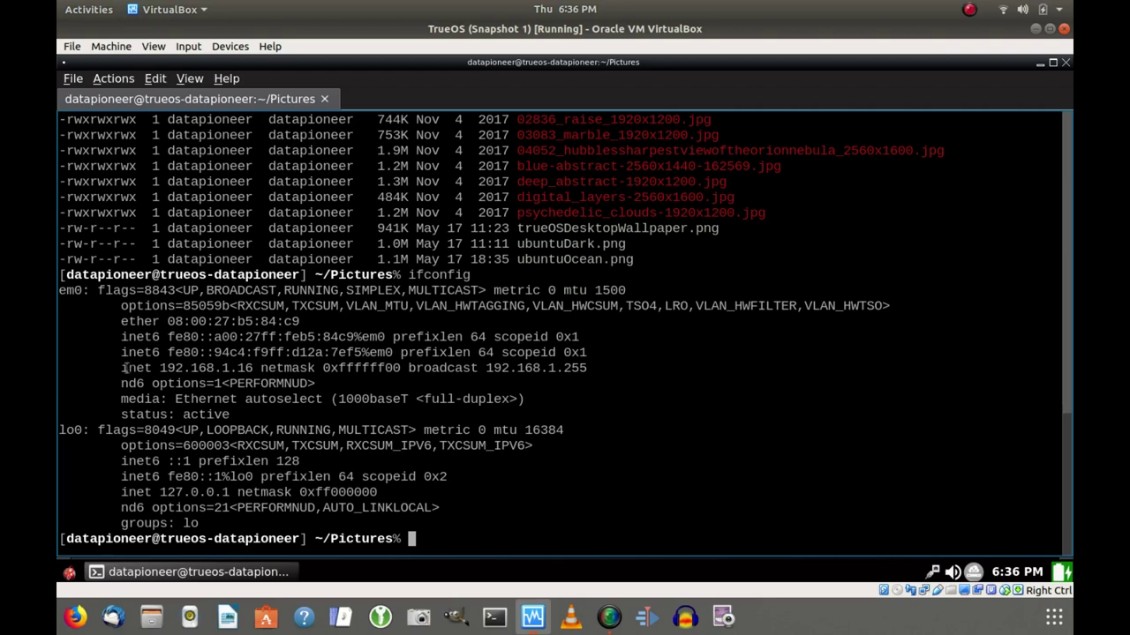
{"action": "left_click_drag", "start_coordinate": [124, 368], "coordinate": [254, 368]}
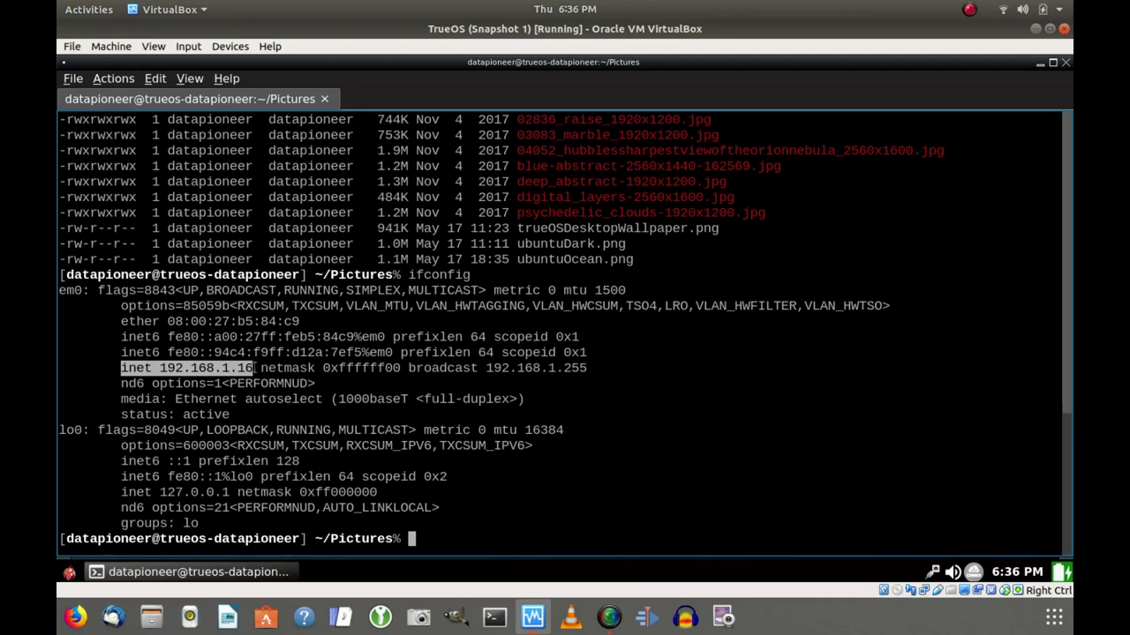
{"action": "left_click", "coordinate": [646, 442]}
Clear the screen and exit the user shell, root shell and terminal window.
{"action": "type", "text": "clear"}
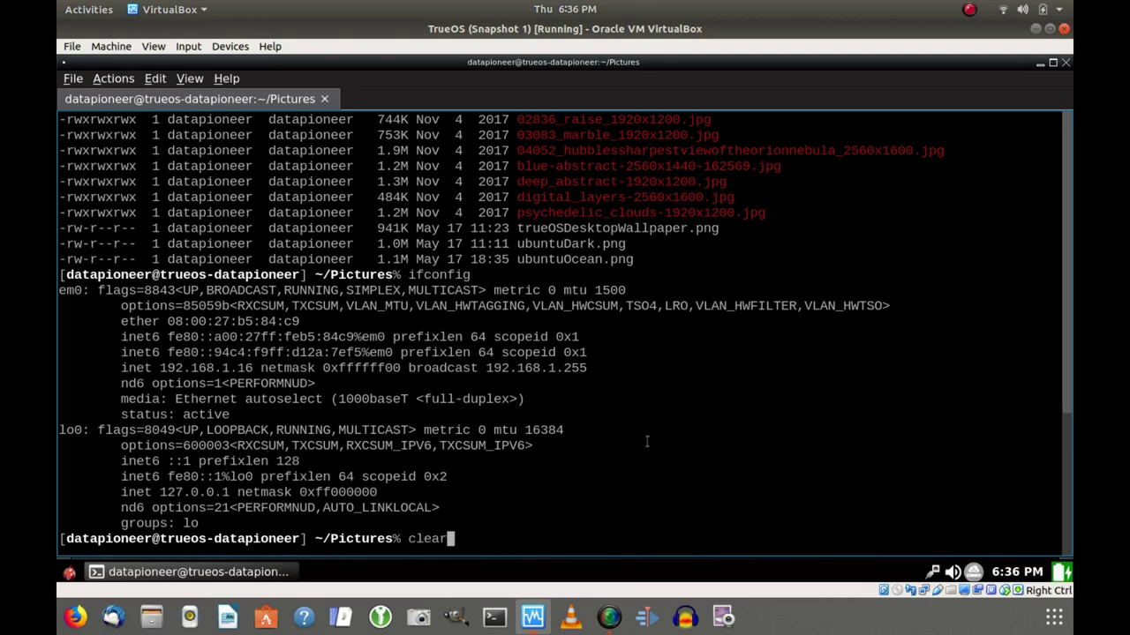
{"action": "key", "text": "Return"}
{"action": "type", "text": "exit"}
{"action": "key", "text": "Return"}
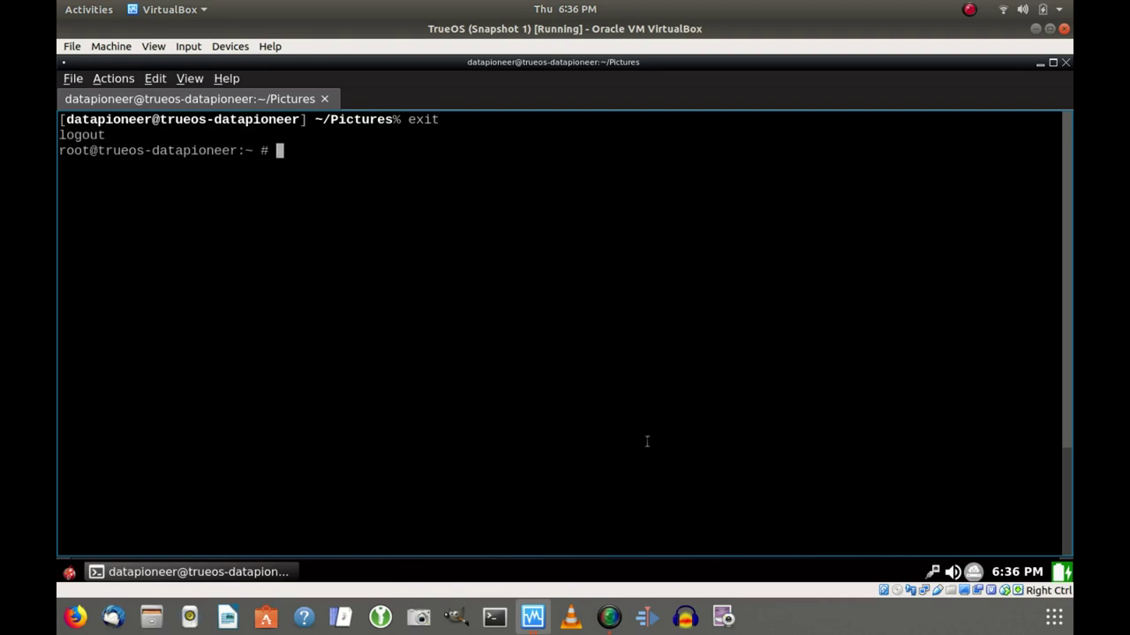
{"action": "type", "text": "exit"}
{"action": "key", "text": "Return"}
{"action": "type", "text": "exit"}
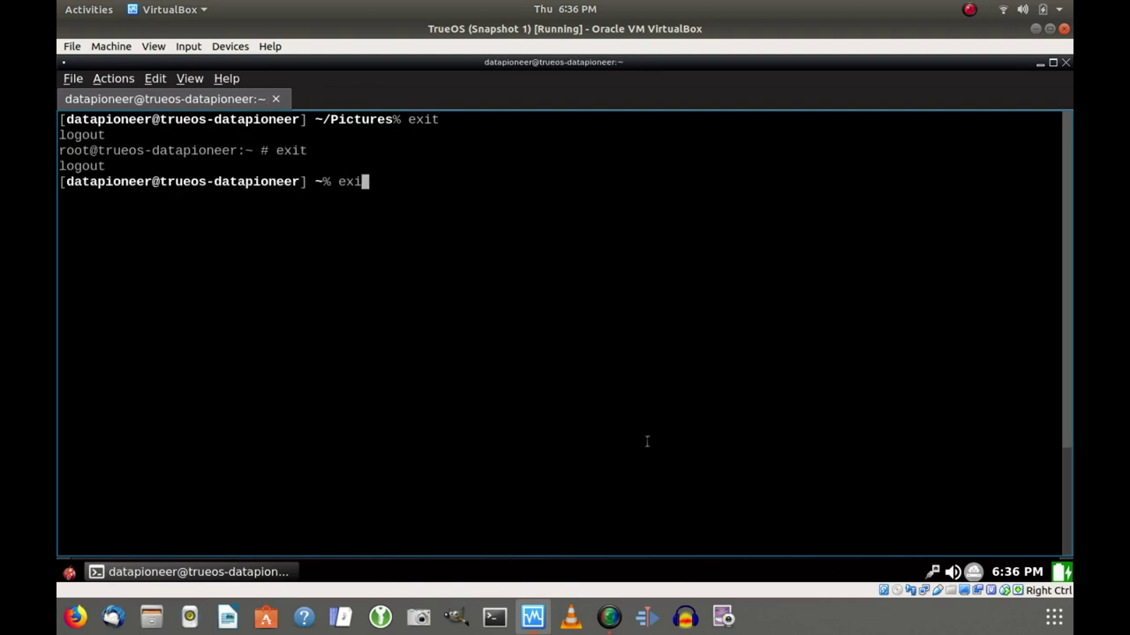
{"action": "key", "text": "Return"}
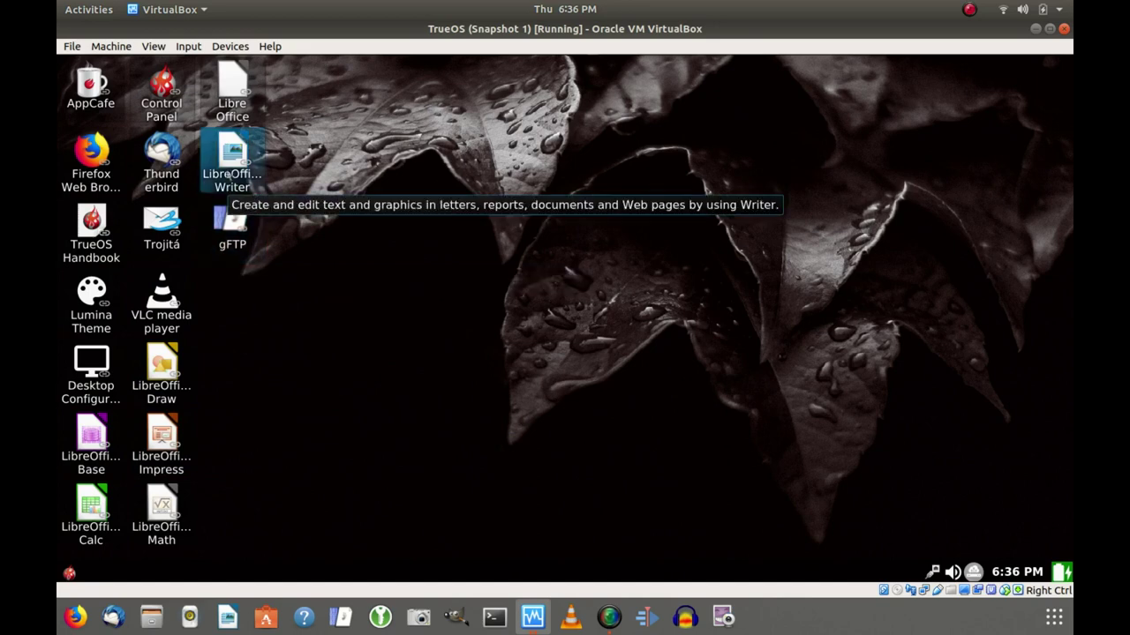
Launch LibreOffice Writer from its desktop icon and type 'How now brown cow'.
{"action": "right_click", "coordinate": [228, 166]}
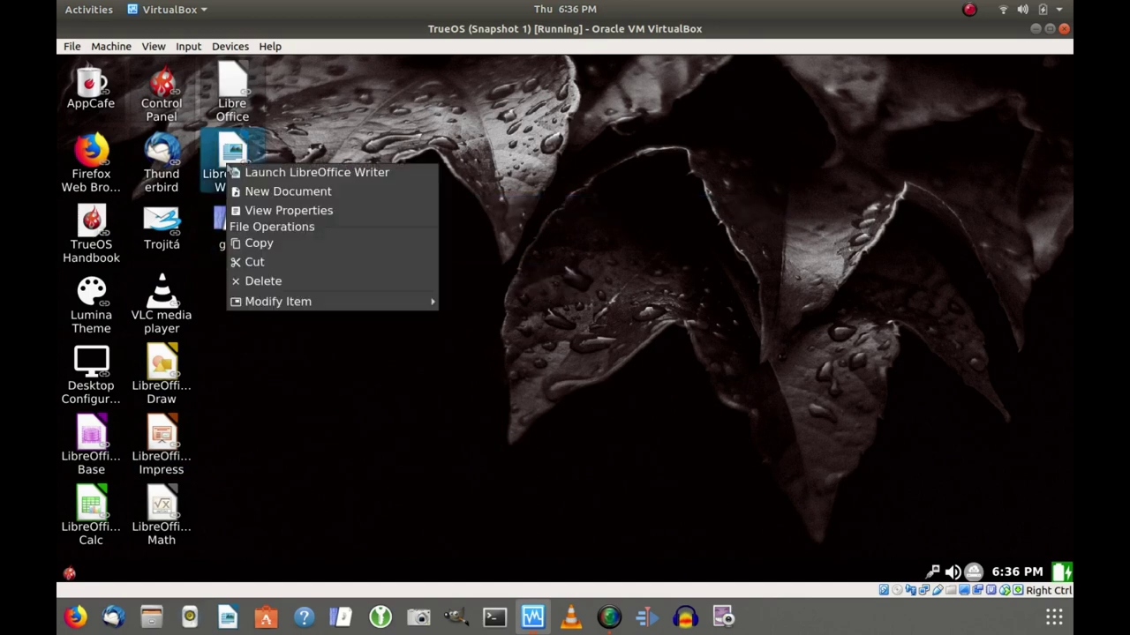
{"action": "left_click", "coordinate": [277, 173]}
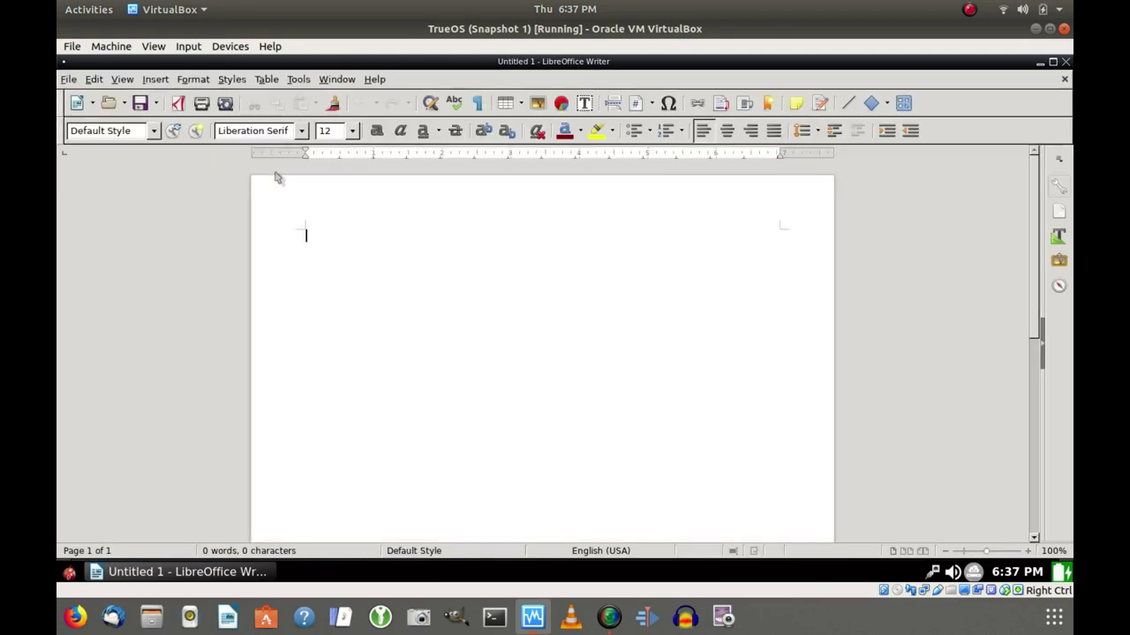
{"action": "type", "text": "How now brown cow."}
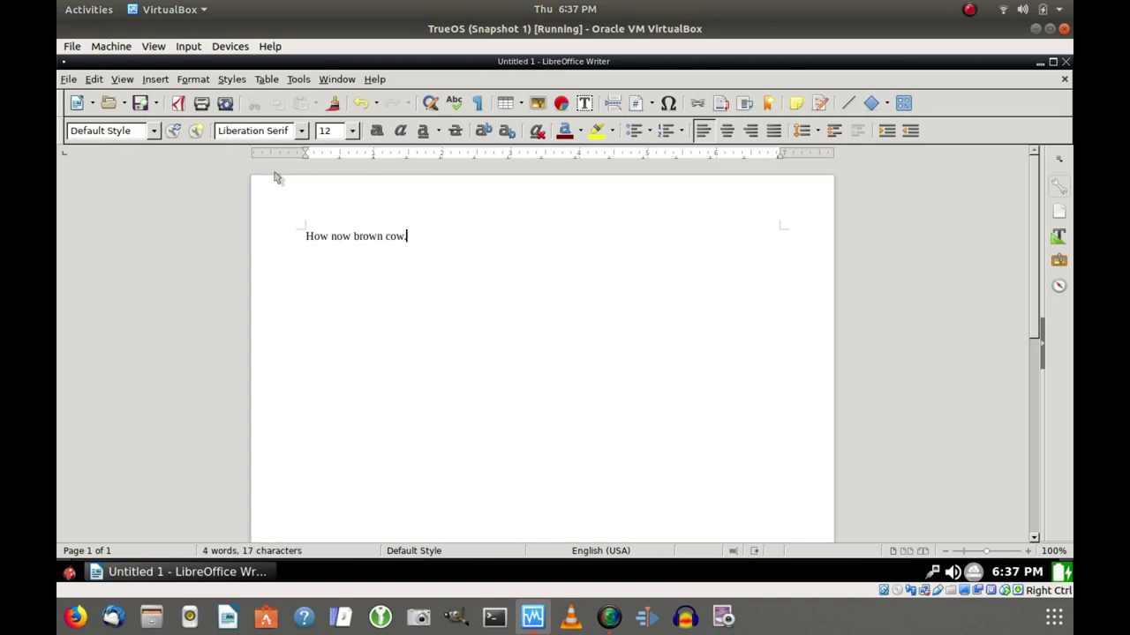
Save the Writer document holding the cow sentence as howNowBrownCow.odt.
{"action": "left_click", "coordinate": [141, 103]}
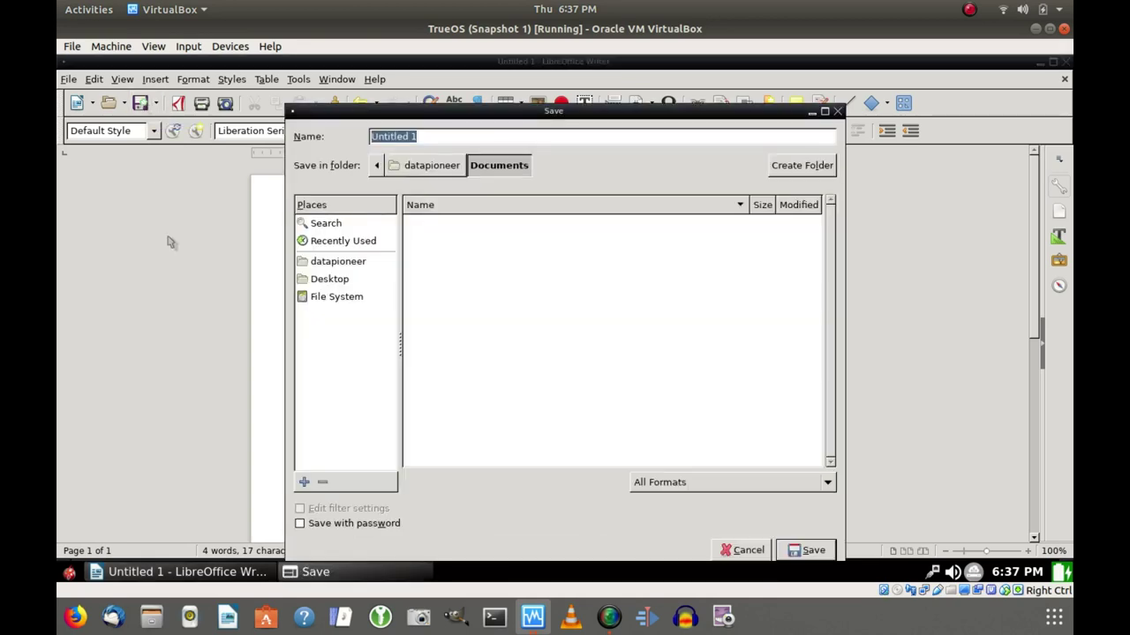
{"action": "type", "text": "how"}
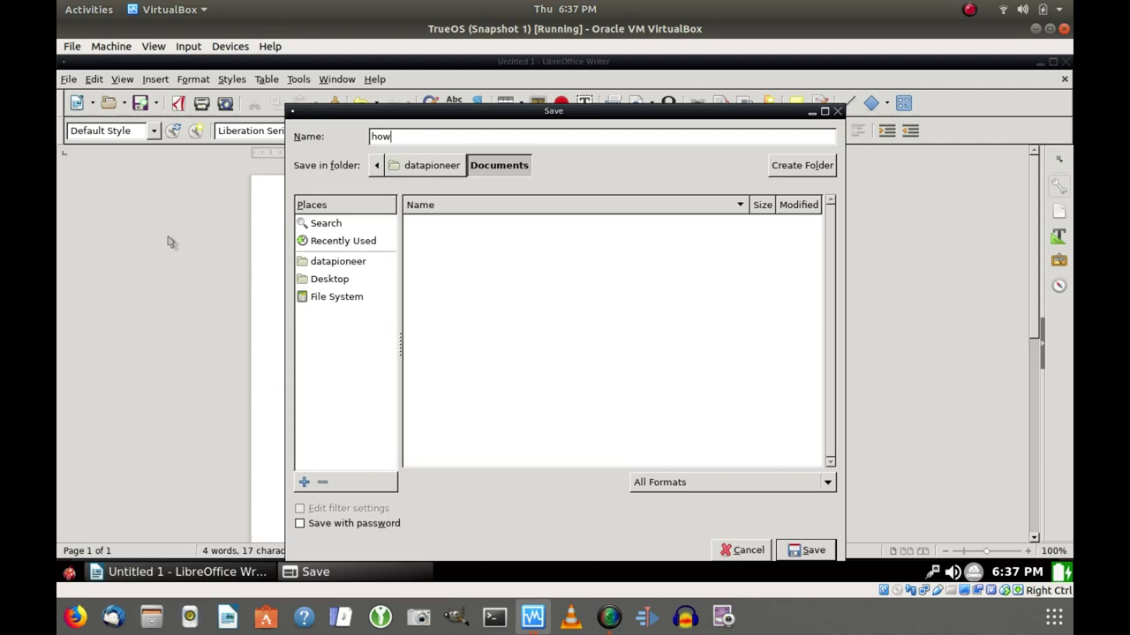
{"action": "type", "text": "NowBrow"}
{"action": "key", "text": "BackSpace"}
{"action": "left_click", "coordinate": [810, 551]}
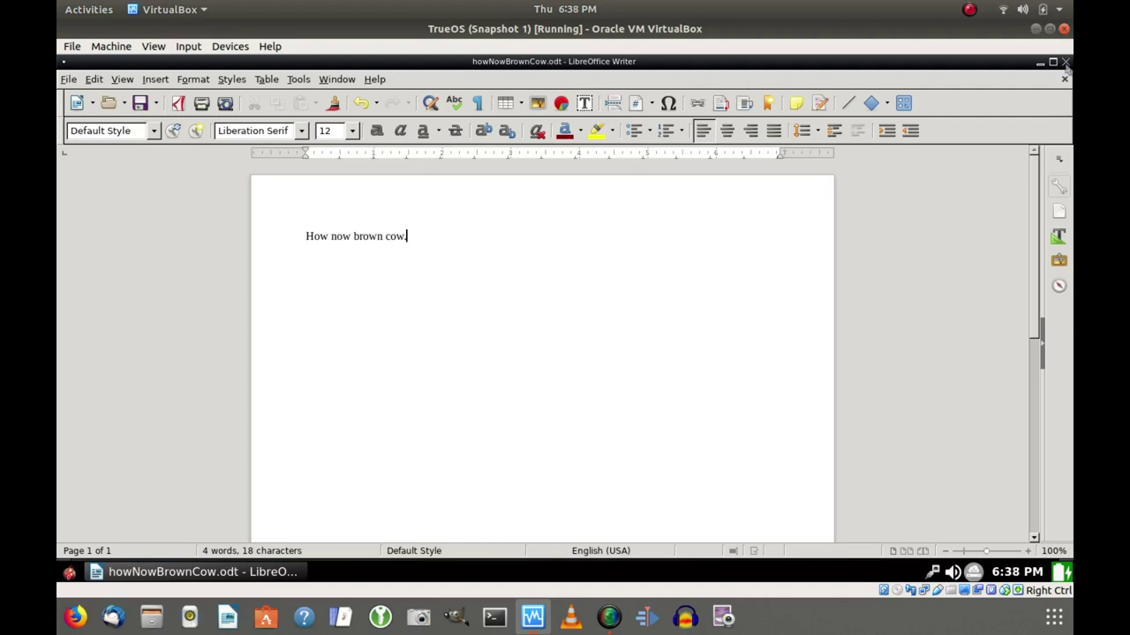
Close Writer, open the file browser from the desktop menu, view Documents, then close it.
{"action": "left_click", "coordinate": [1065, 62]}
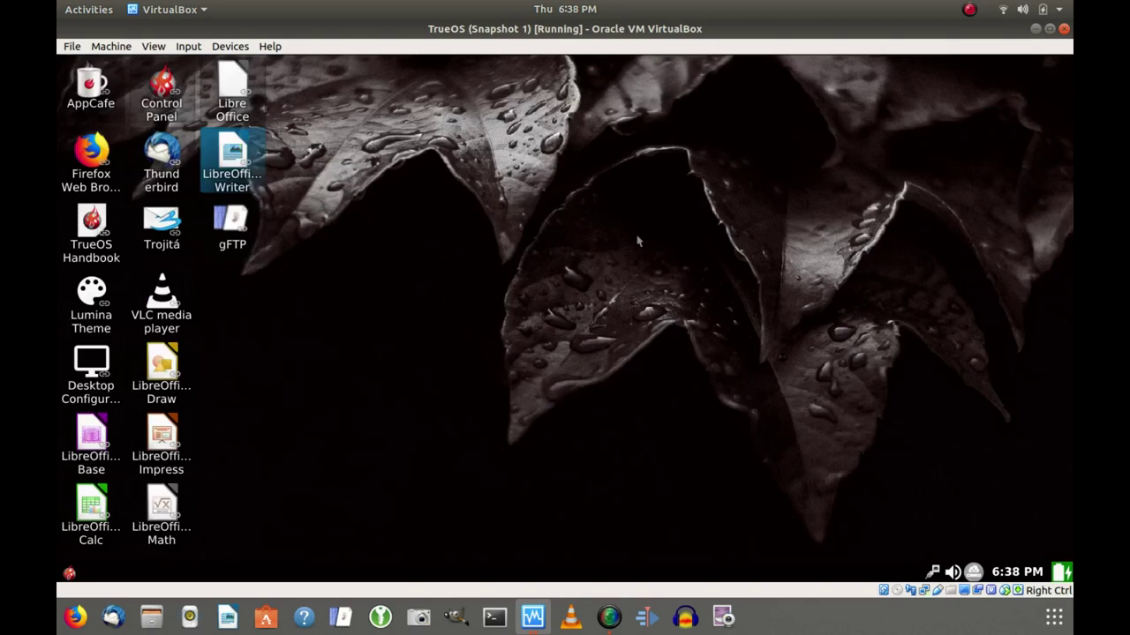
{"action": "right_click", "coordinate": [421, 260]}
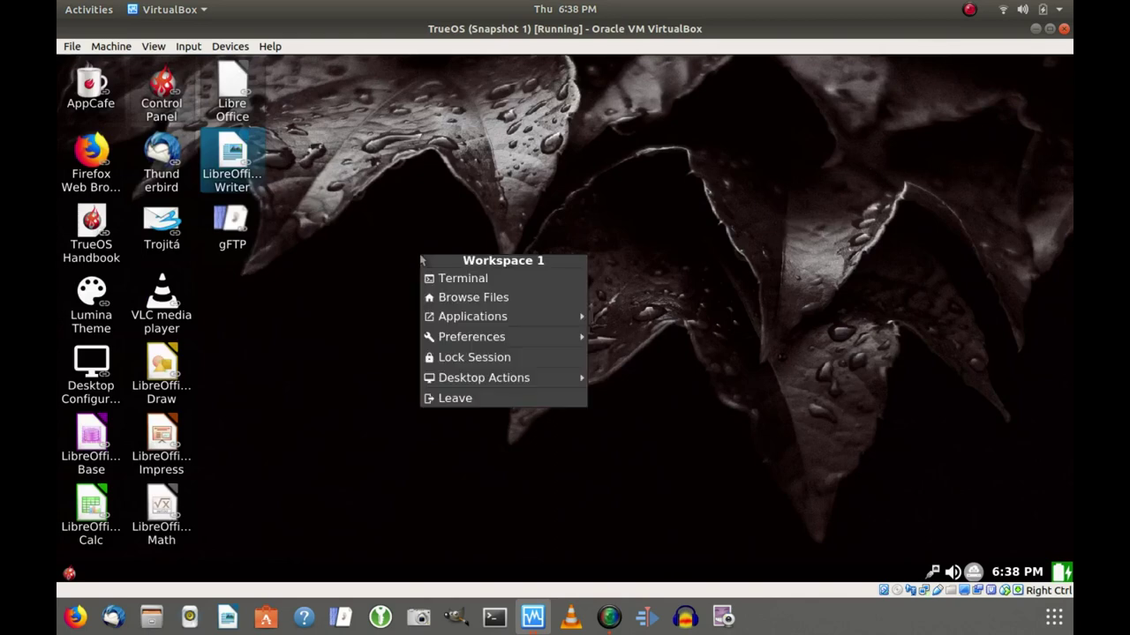
{"action": "left_click", "coordinate": [455, 299]}
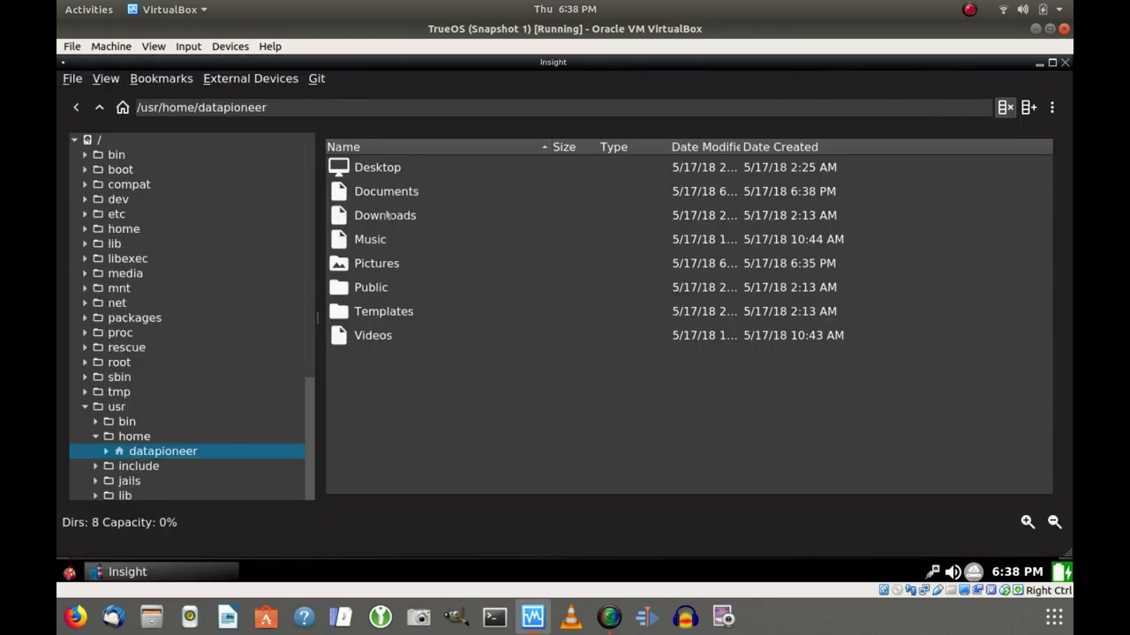
{"action": "left_click", "coordinate": [388, 195]}
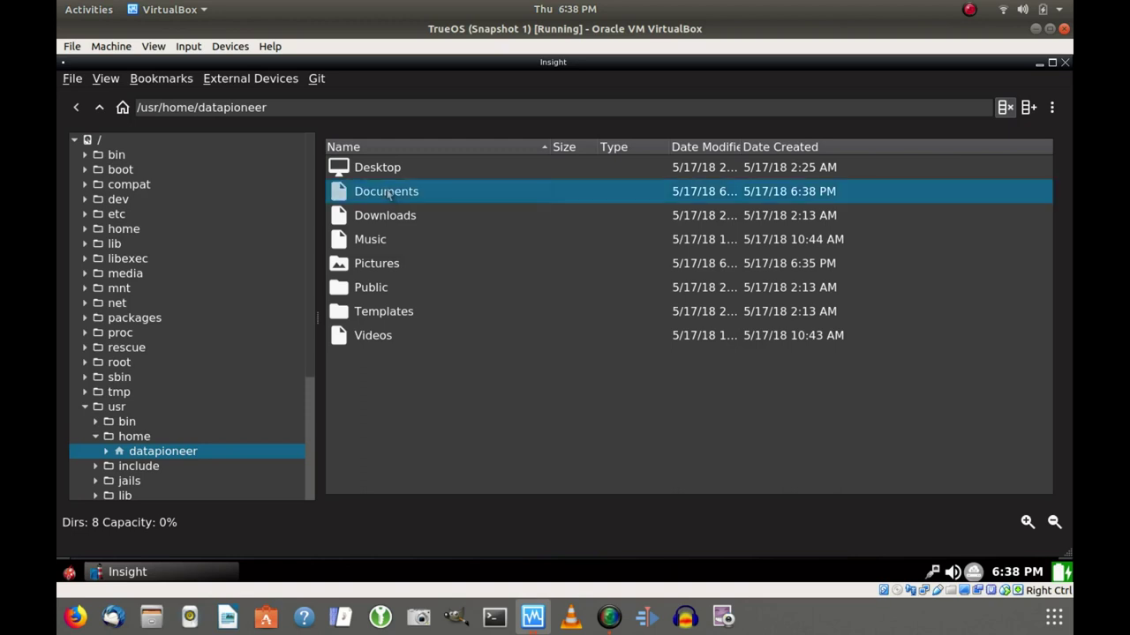
{"action": "double_click", "coordinate": [388, 195]}
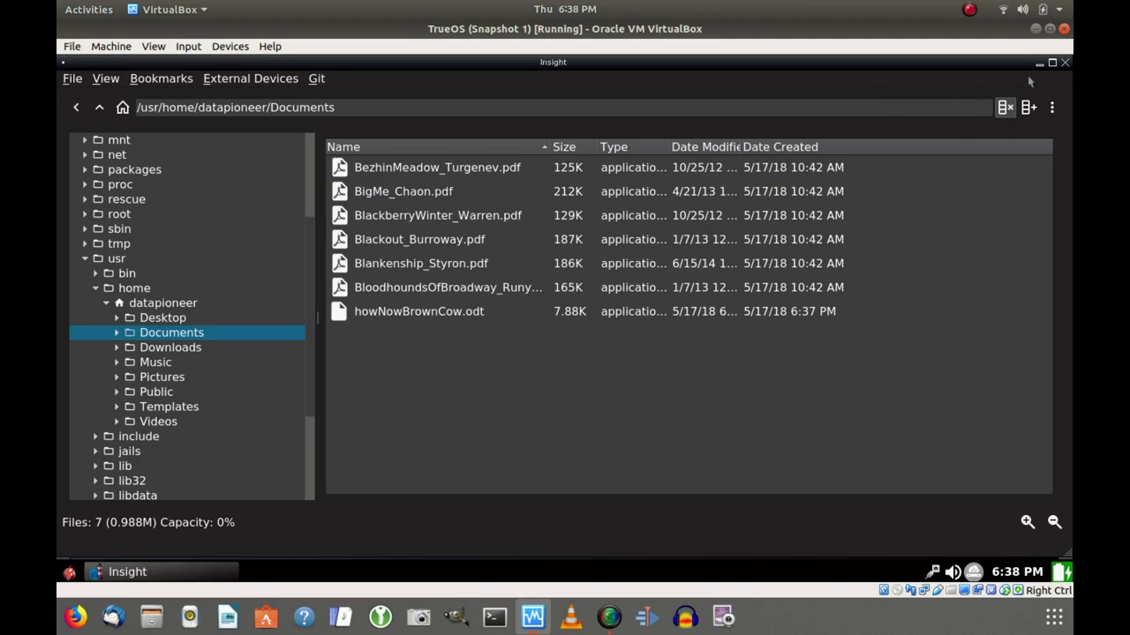
{"action": "left_click", "coordinate": [1064, 64]}
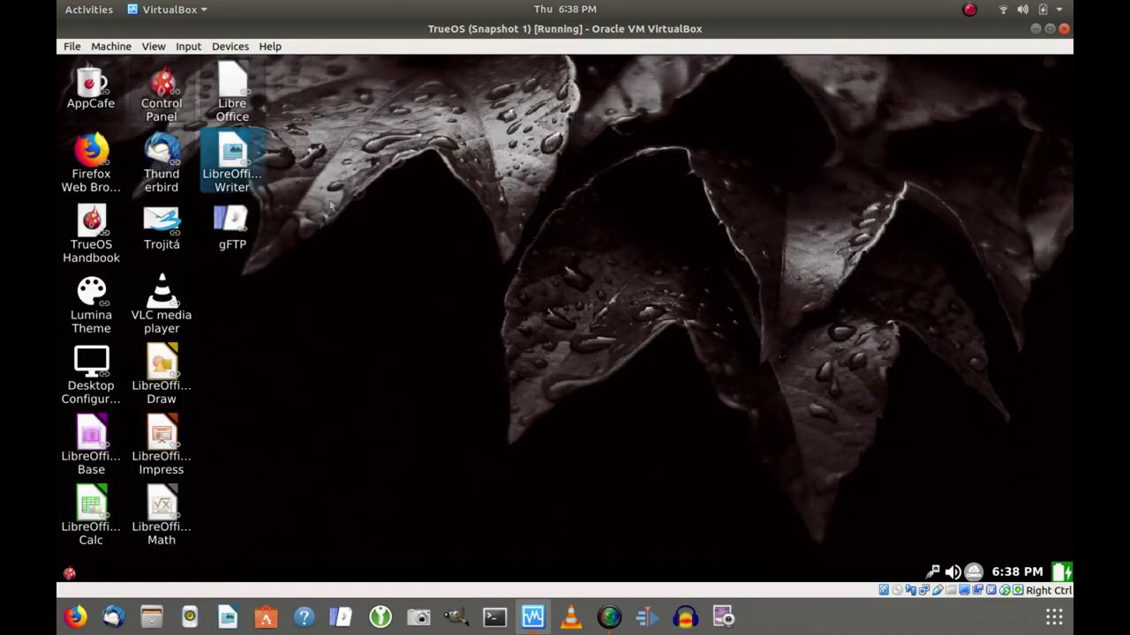
Bring up the gFTP desktop icon's menu to launch the FTP client.
{"action": "right_click", "coordinate": [226, 228]}
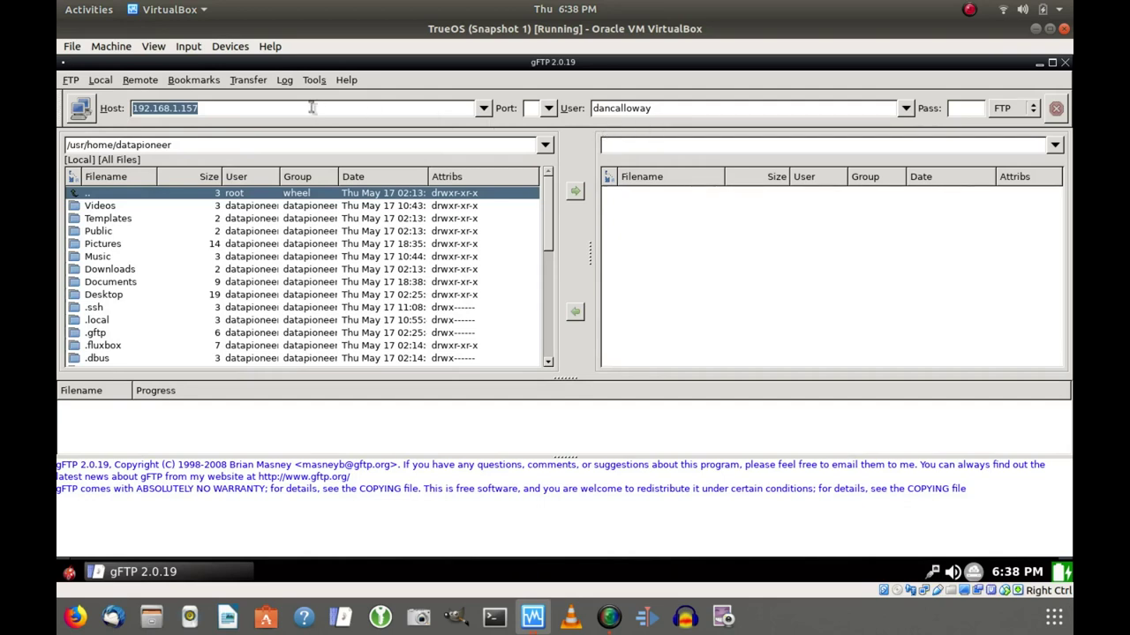
Connect to 192.168.1.157 with the account password and select theBeach.png in /Public/Shared Pictures.
{"action": "left_click", "coordinate": [80, 108]}
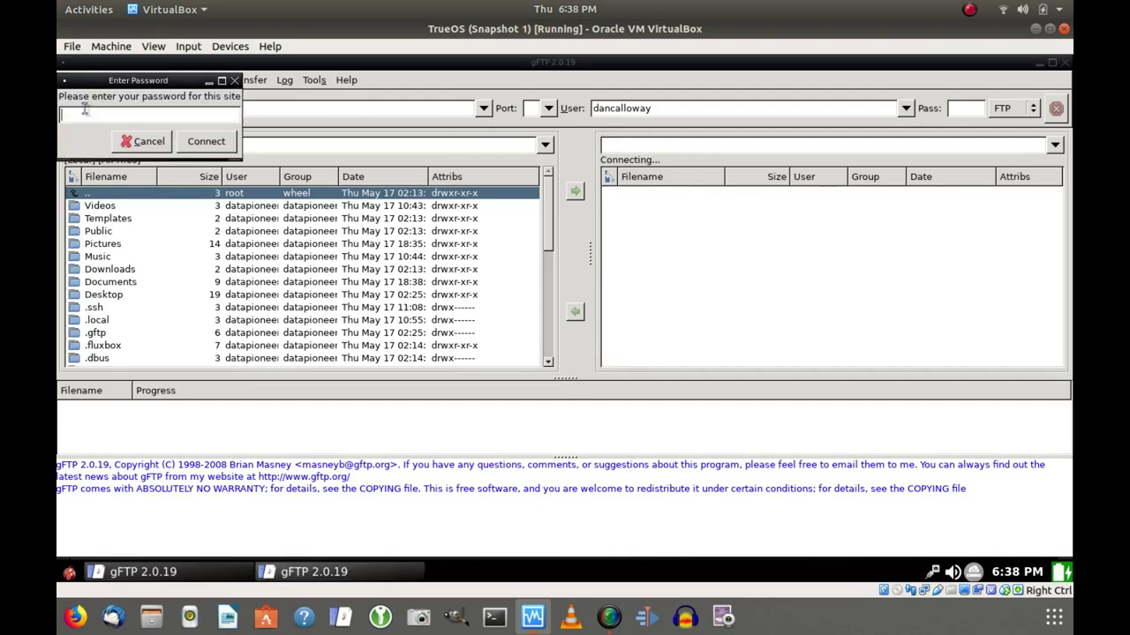
{"action": "type", "text": "***********"}
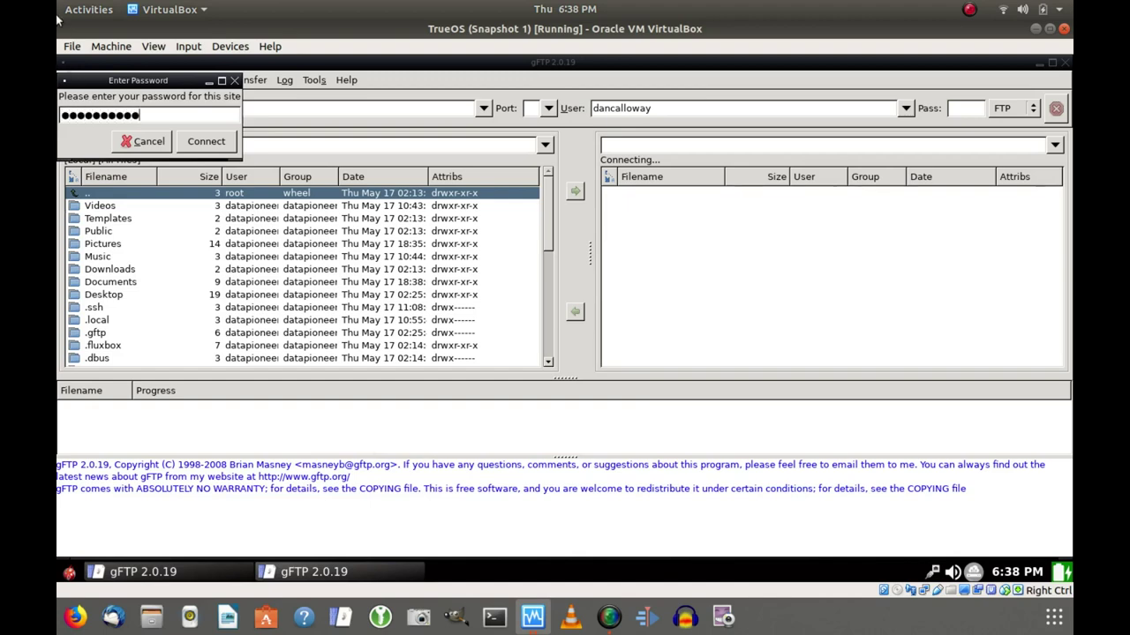
{"action": "left_click", "coordinate": [207, 147]}
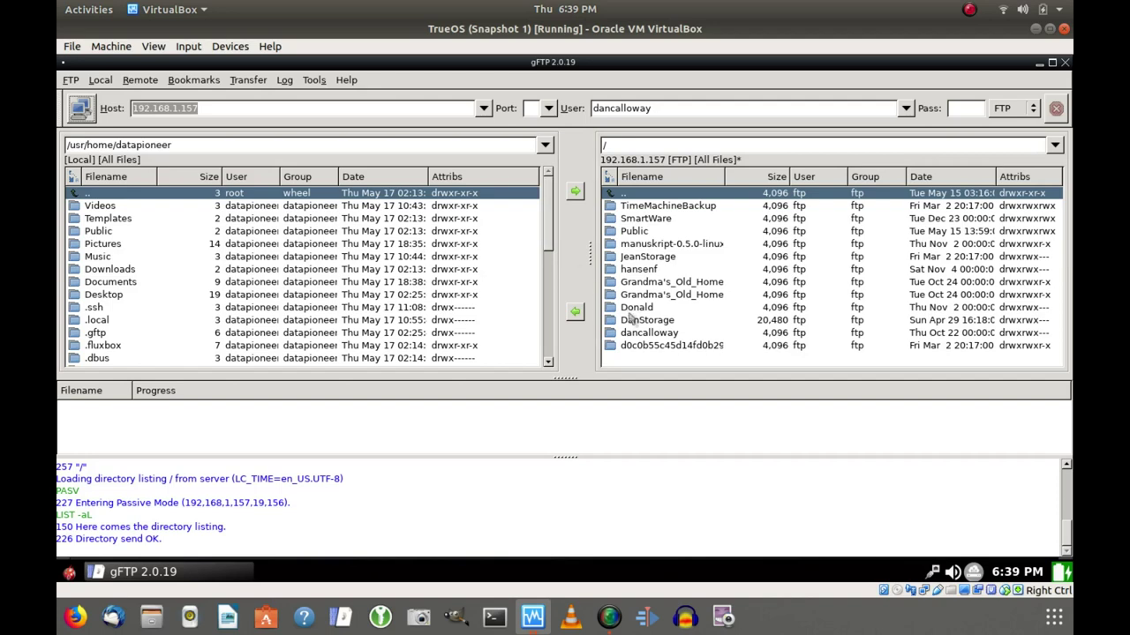
{"action": "left_click", "coordinate": [640, 233]}
{"action": "double_click", "coordinate": [640, 232]}
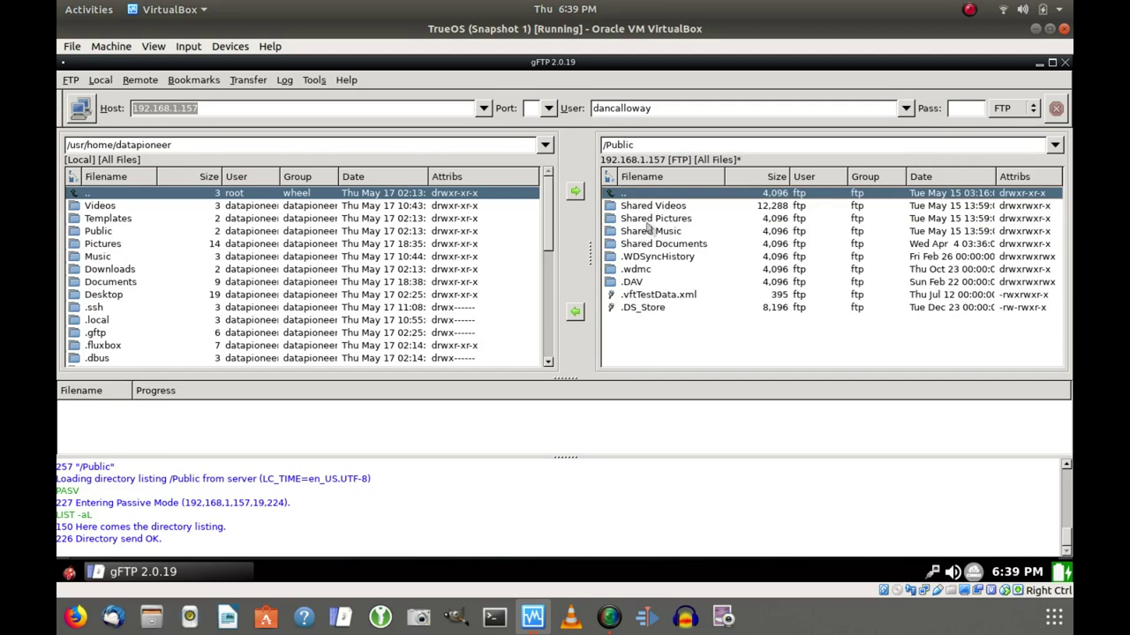
{"action": "double_click", "coordinate": [649, 218]}
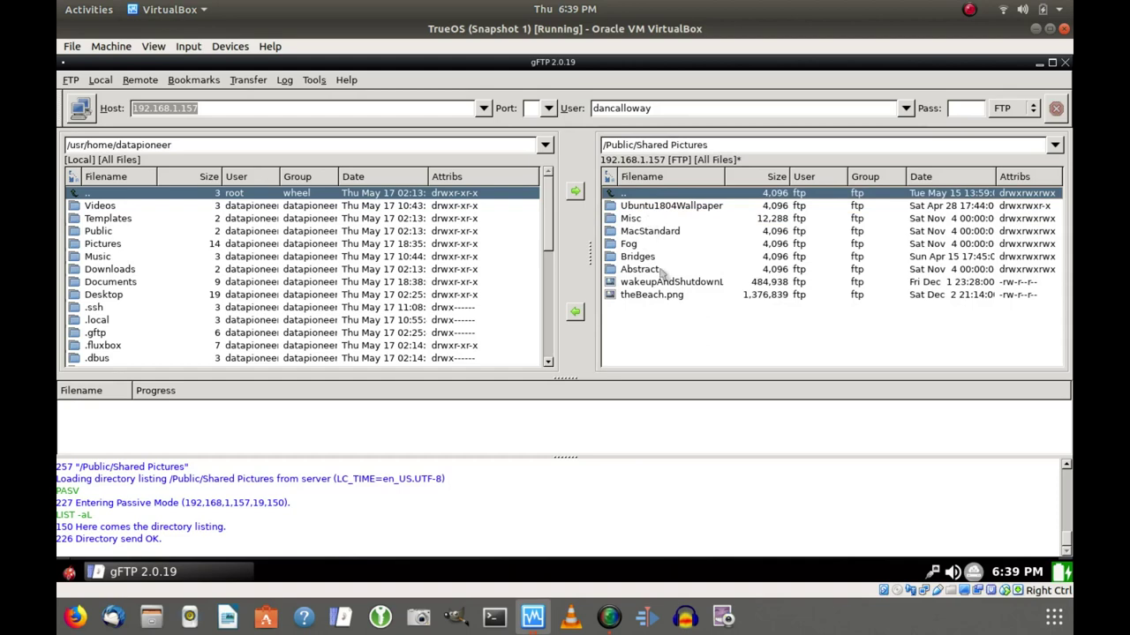
{"action": "left_click", "coordinate": [653, 294]}
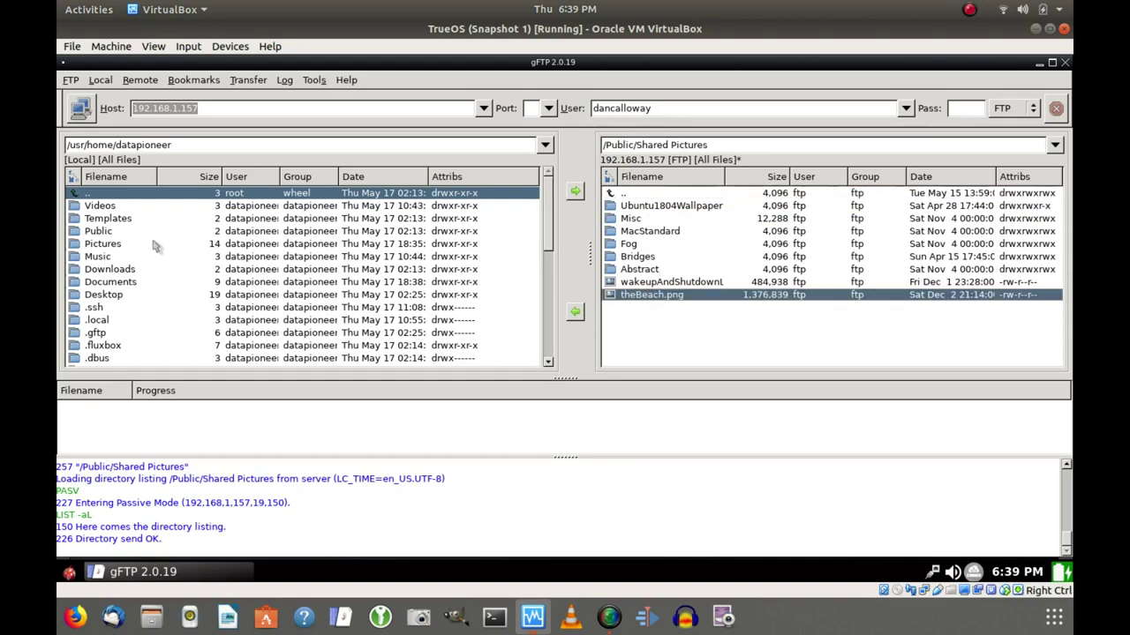
Point the local pane at the Pictures folder and download theBeach.png into it.
{"action": "double_click", "coordinate": [110, 282]}
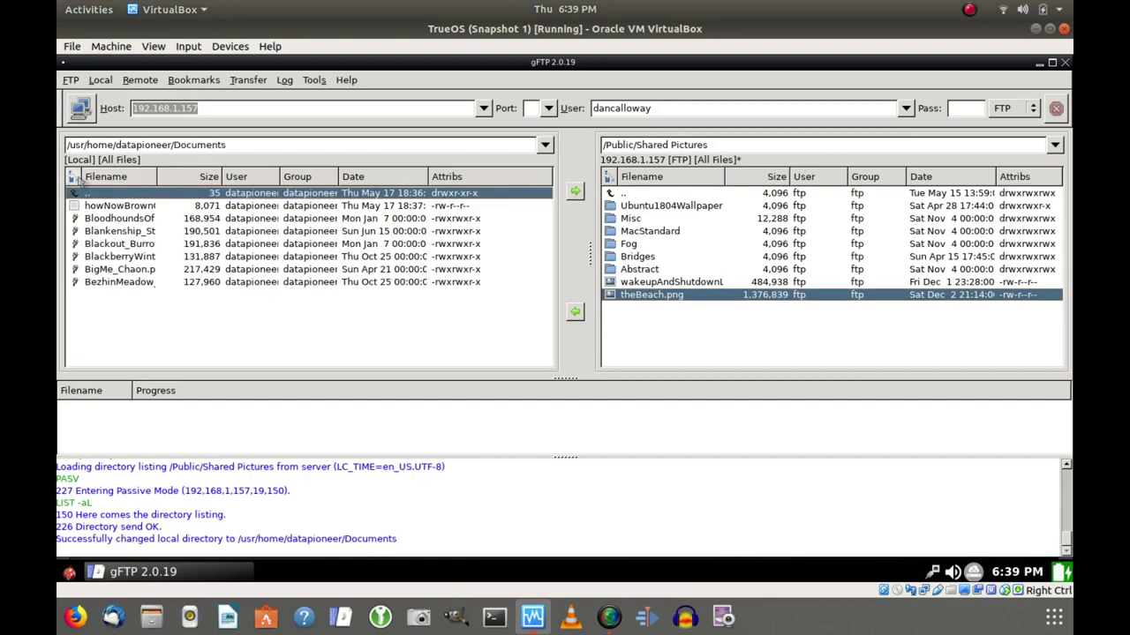
{"action": "left_click", "coordinate": [76, 178]}
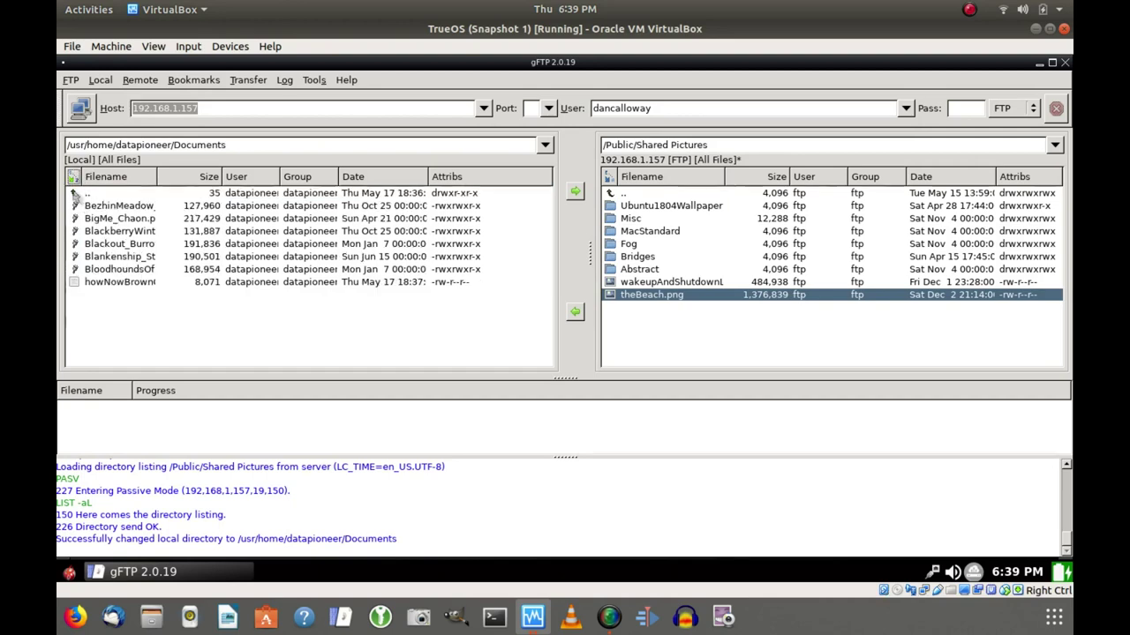
{"action": "double_click", "coordinate": [76, 194]}
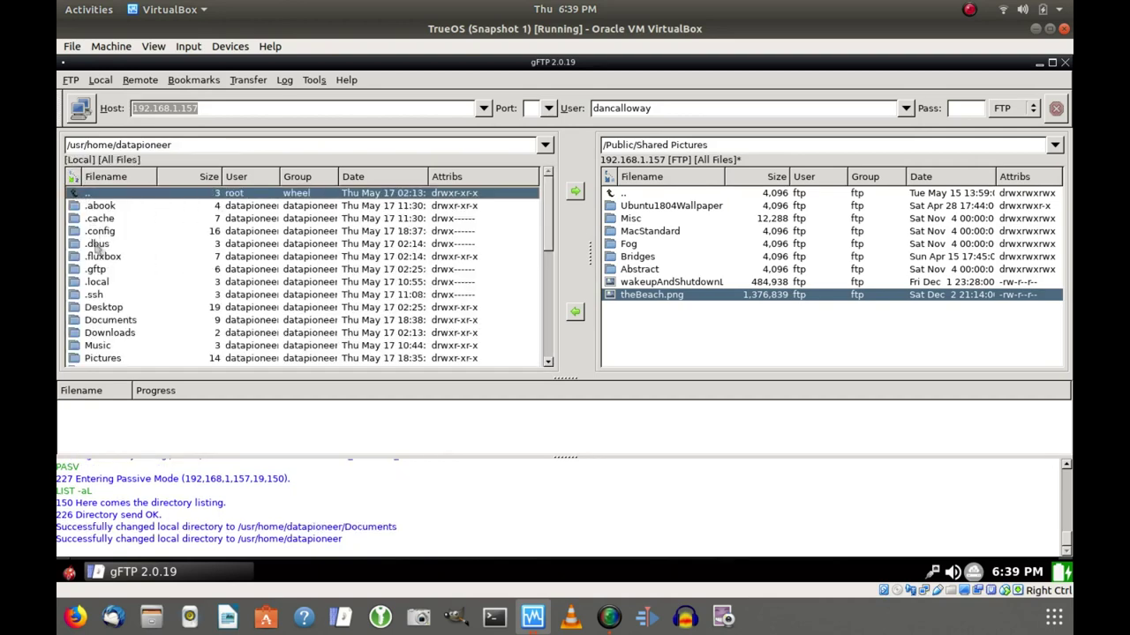
{"action": "double_click", "coordinate": [103, 358]}
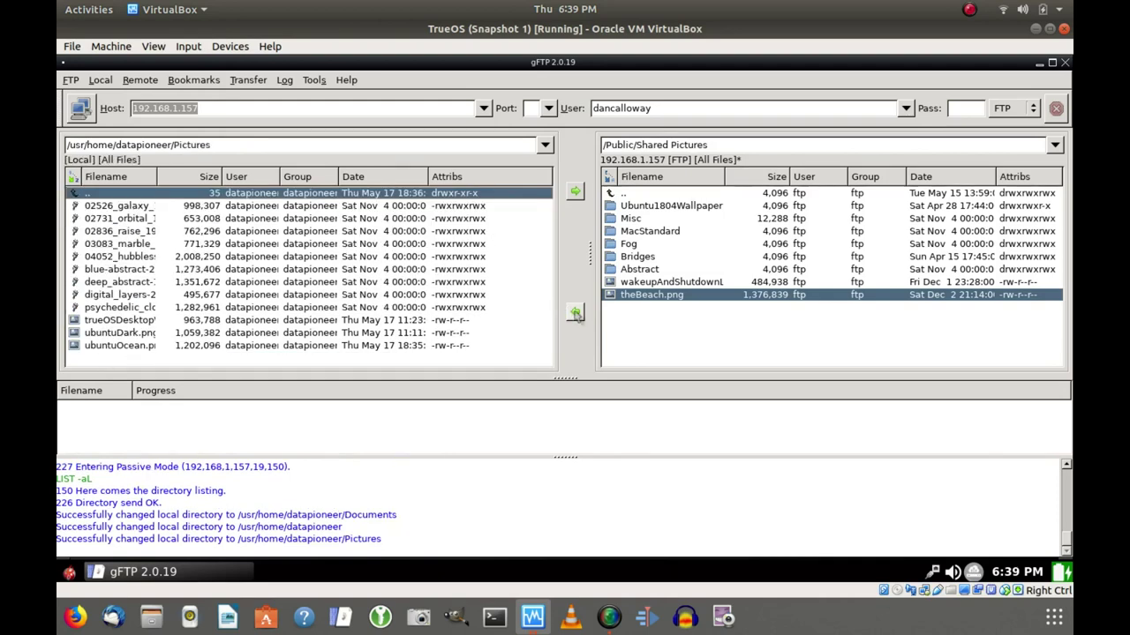
{"action": "left_click", "coordinate": [575, 313]}
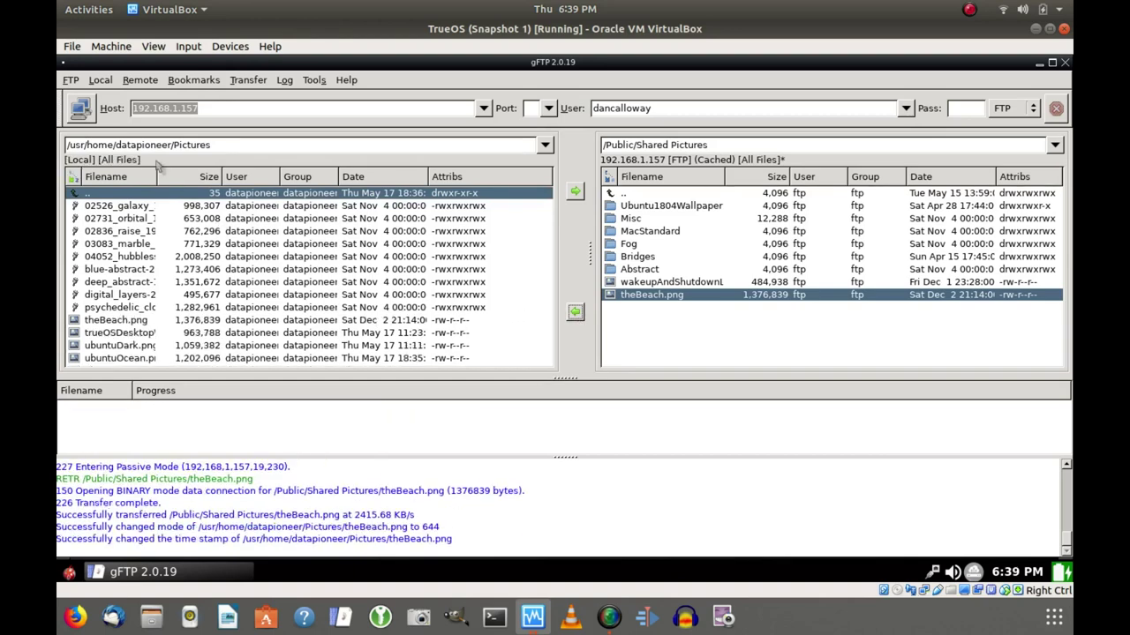
{"action": "left_click_drag", "start_coordinate": [155, 176], "coordinate": [213, 181]}
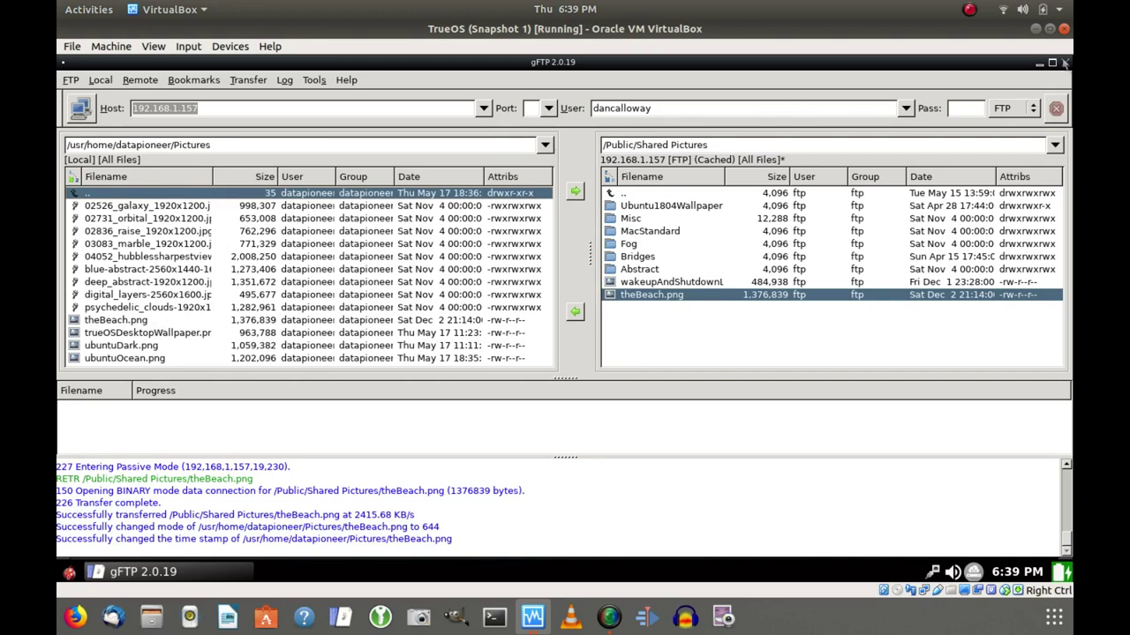
Close gFTP, open the file browser, and view theBeach.png from Pictures in the image viewer.
{"action": "left_click", "coordinate": [1064, 64]}
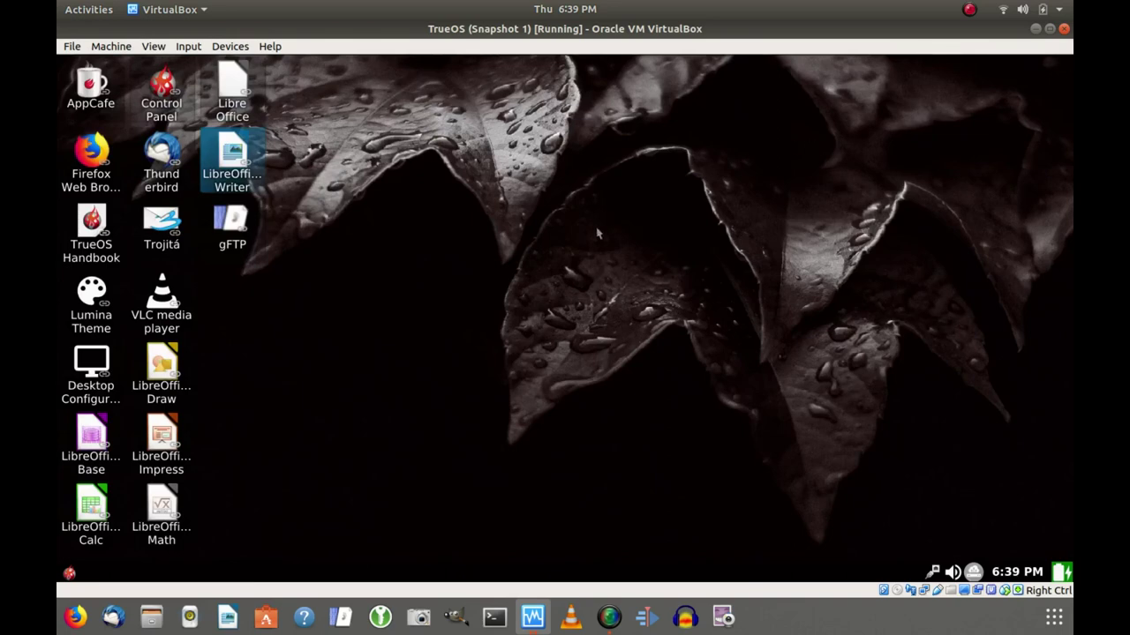
{"action": "right_click", "coordinate": [453, 351]}
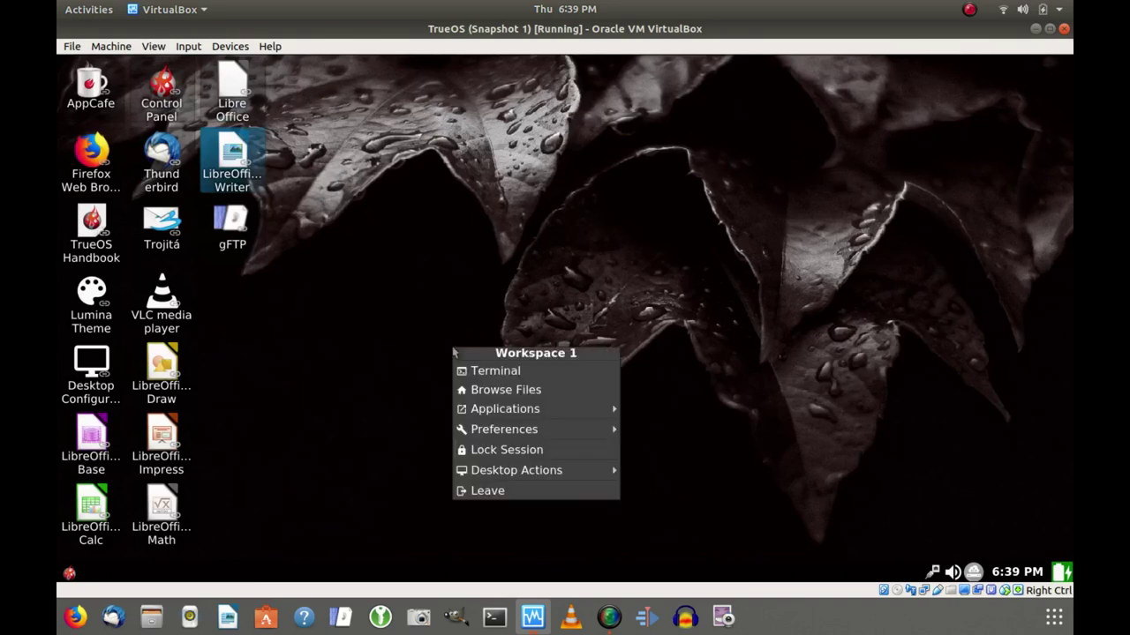
{"action": "left_click", "coordinate": [477, 391]}
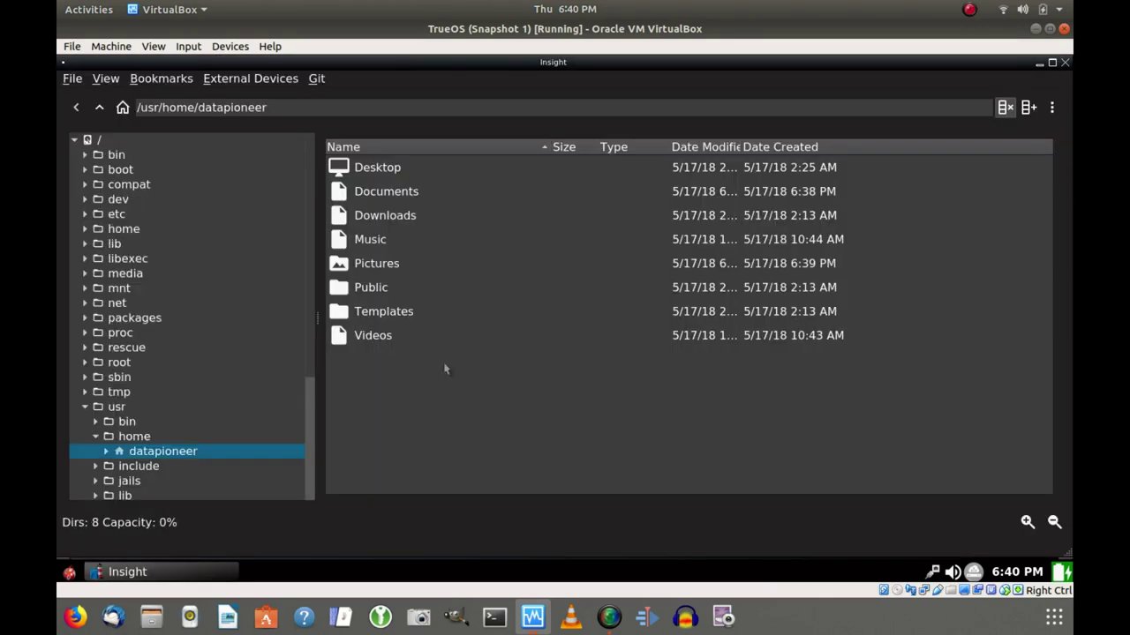
{"action": "double_click", "coordinate": [379, 268]}
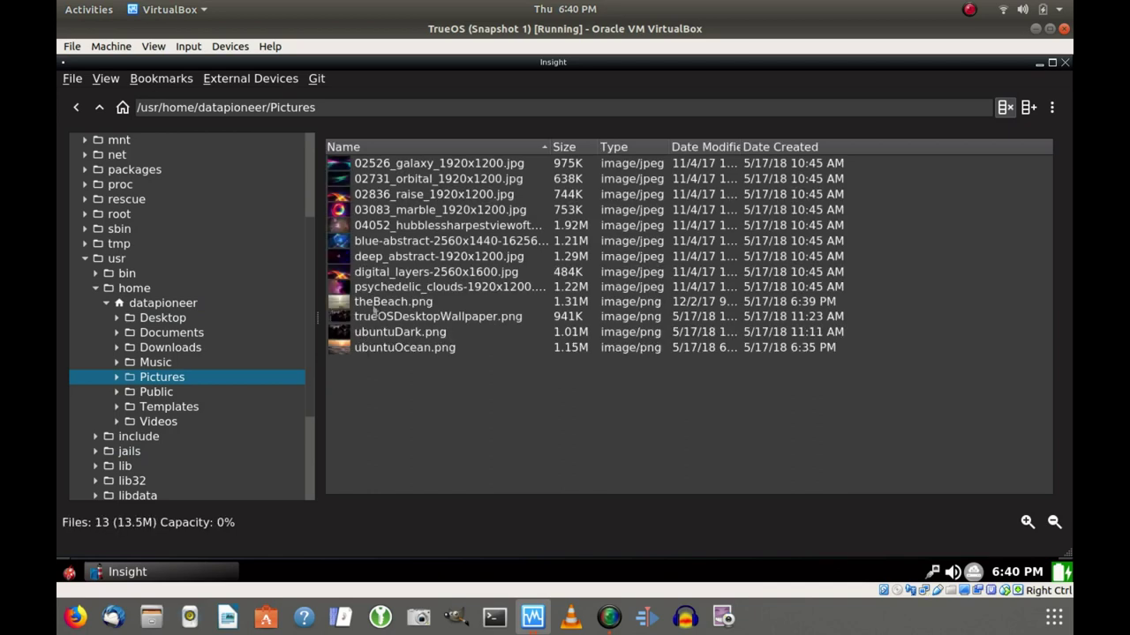
{"action": "left_click", "coordinate": [375, 307]}
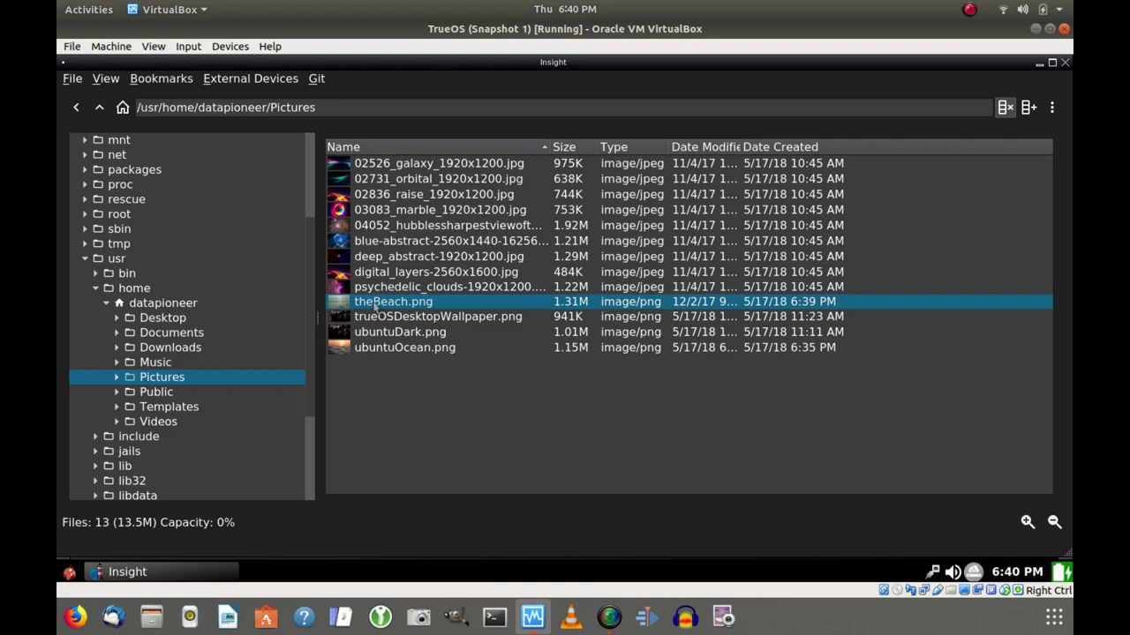
{"action": "double_click", "coordinate": [375, 307]}
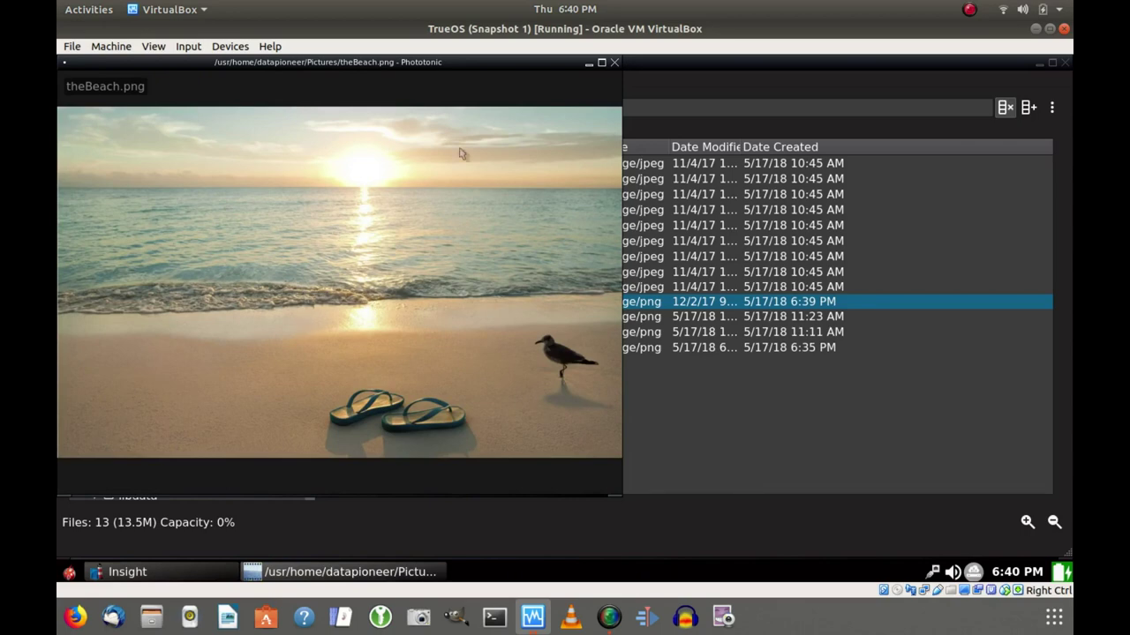
{"action": "left_click", "coordinate": [614, 63]}
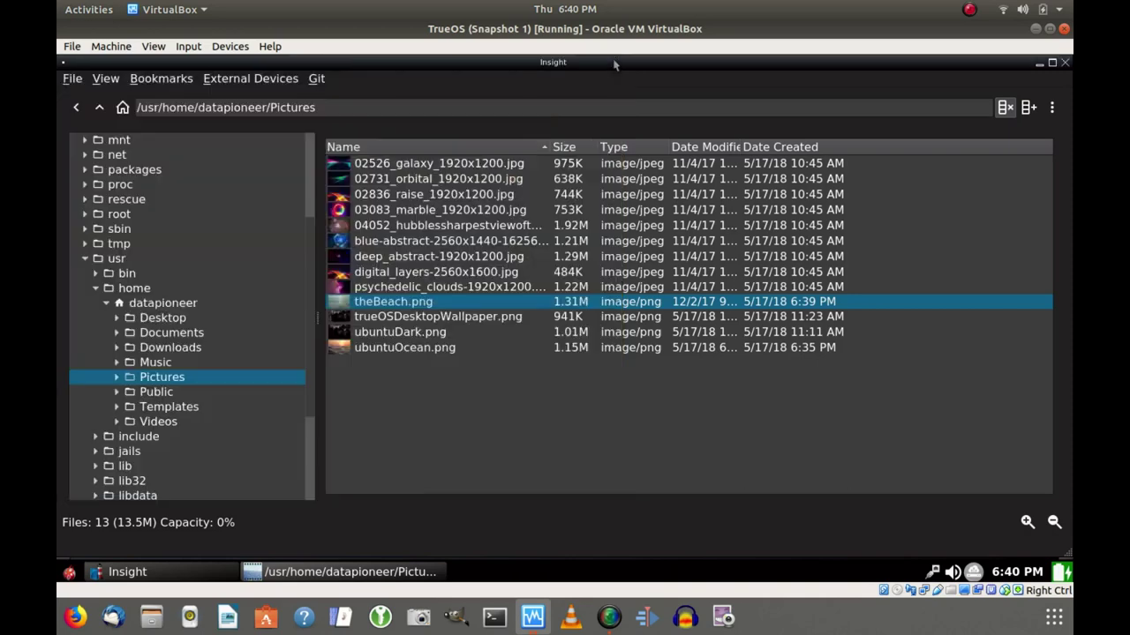
{"action": "right_click", "coordinate": [477, 306]}
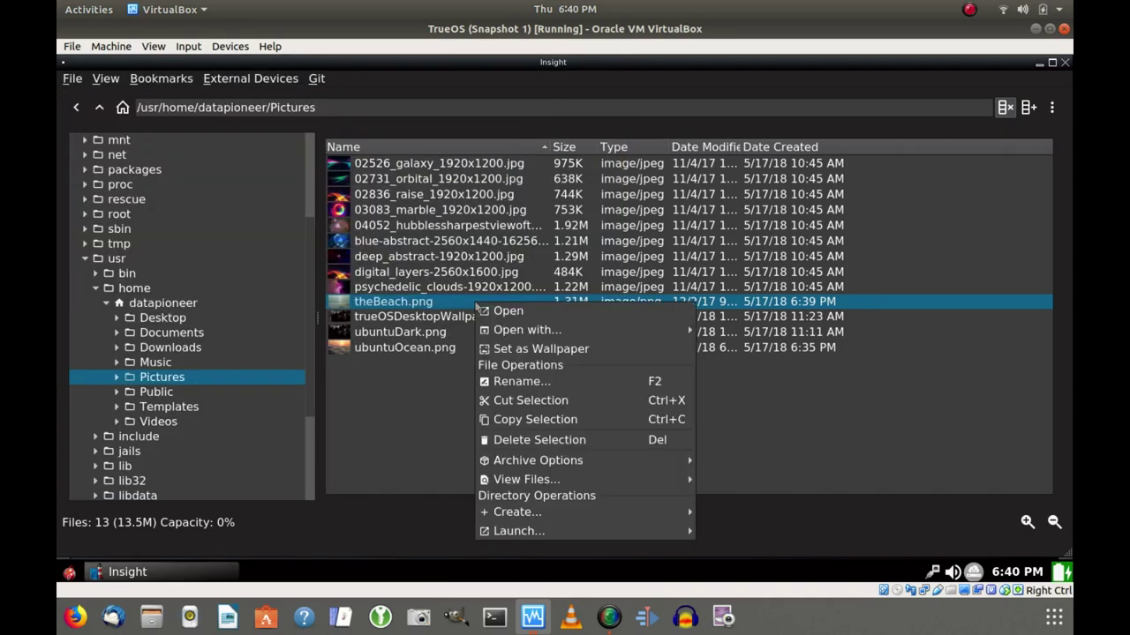
{"action": "mouse_move", "coordinate": [512, 332]}
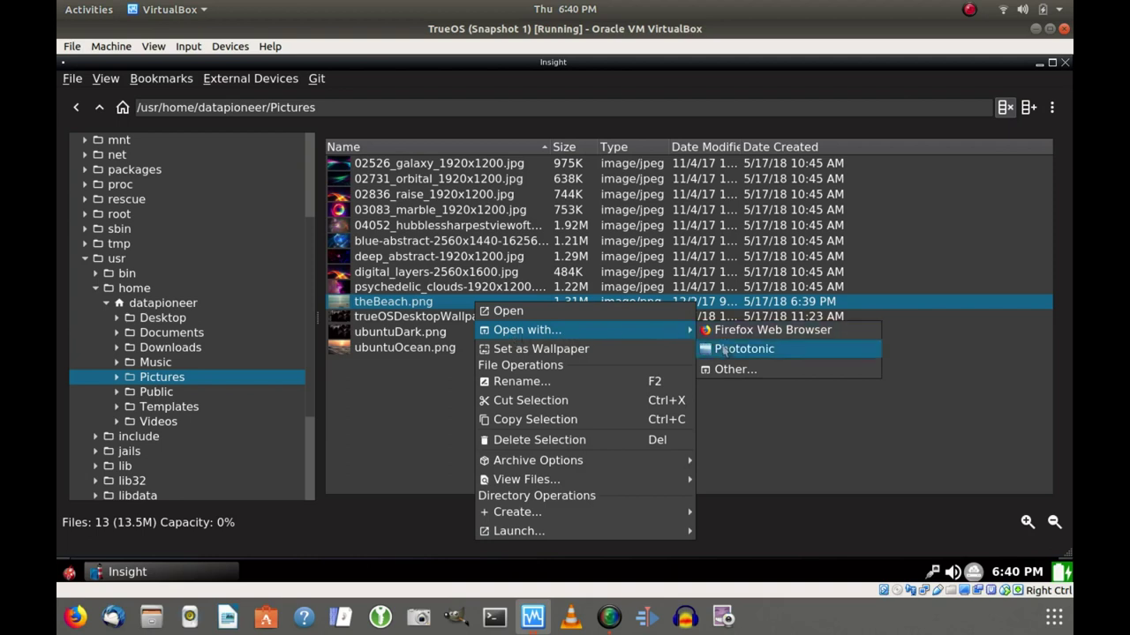
{"action": "left_click", "coordinate": [724, 349]}
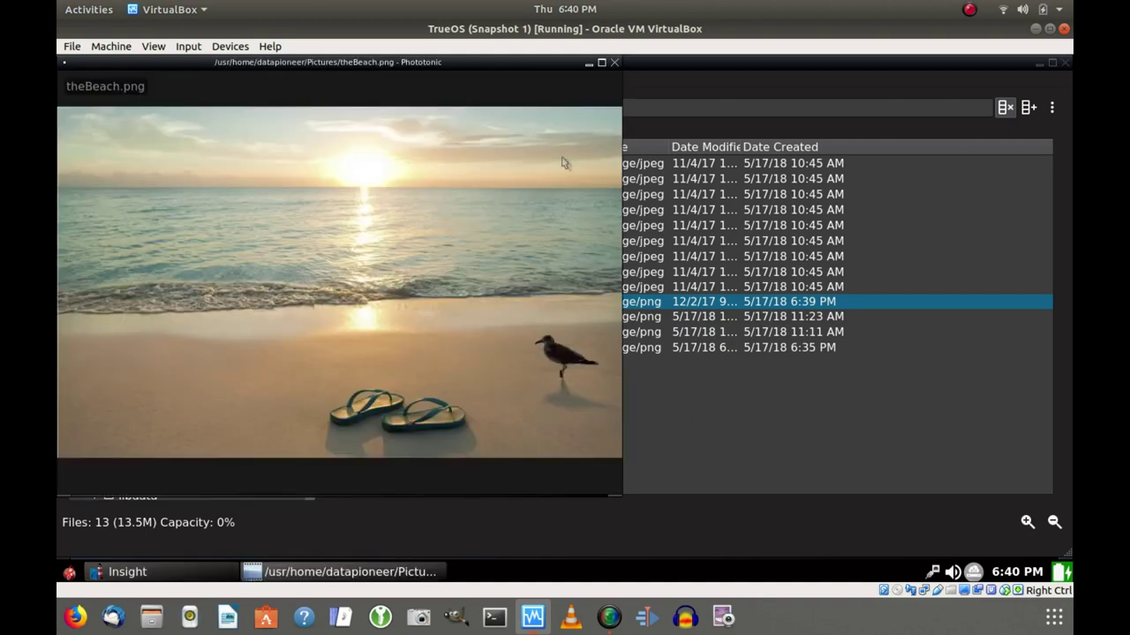
{"action": "left_click", "coordinate": [602, 64]}
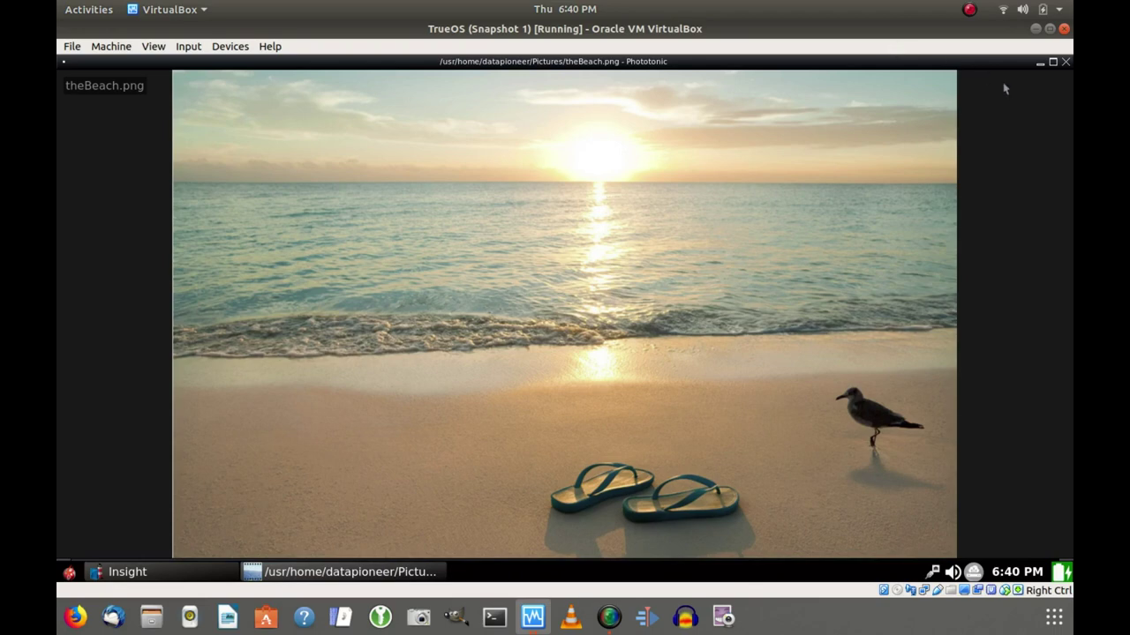
{"action": "left_click", "coordinate": [1065, 64]}
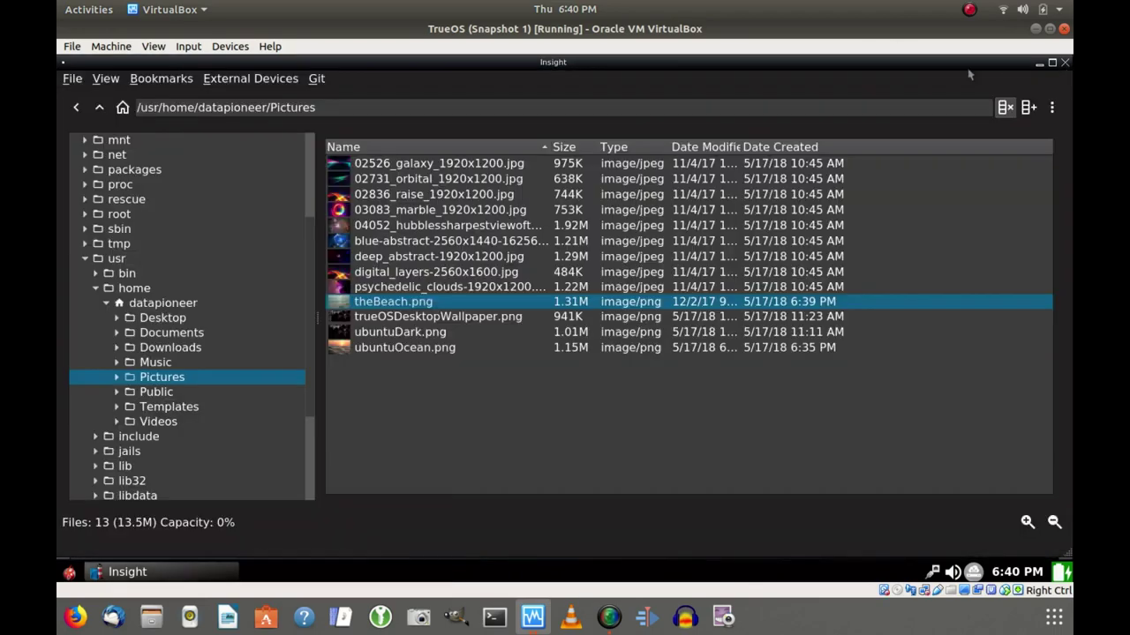
{"action": "left_click", "coordinate": [1065, 63]}
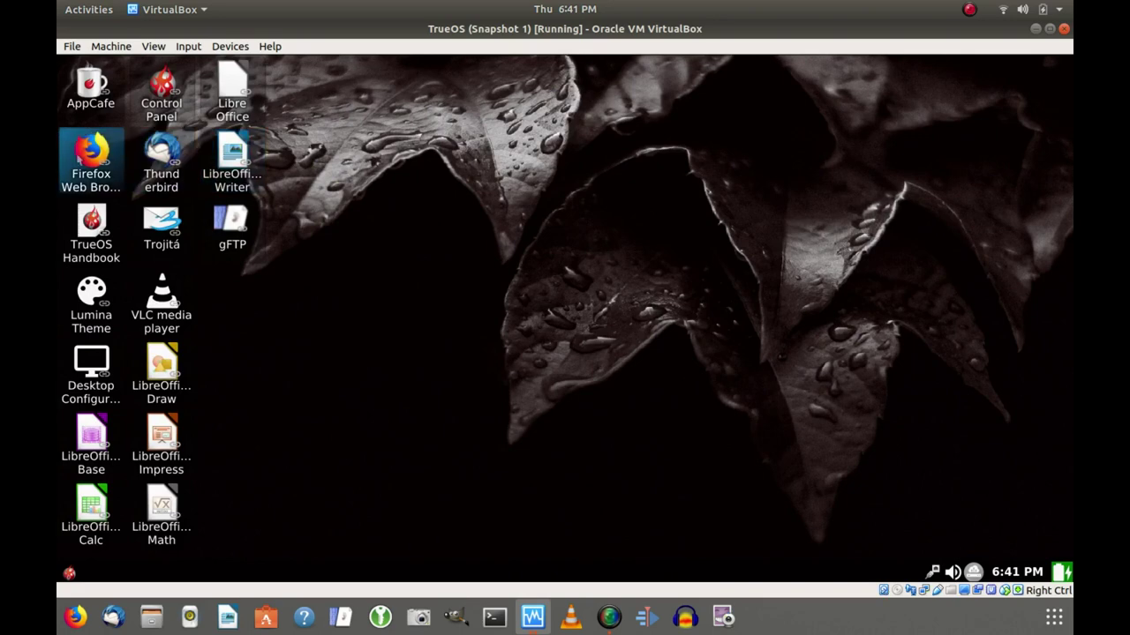
Launch Firefox from its desktop icon in the TrueOS guest.
{"action": "right_click", "coordinate": [111, 167]}
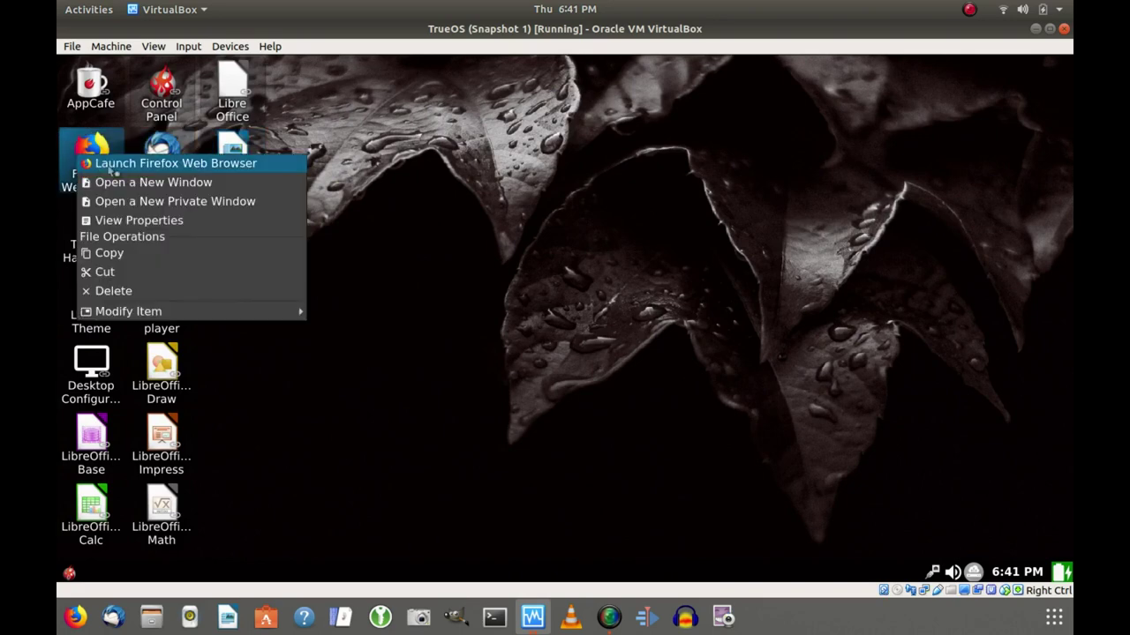
{"action": "left_click", "coordinate": [111, 167]}
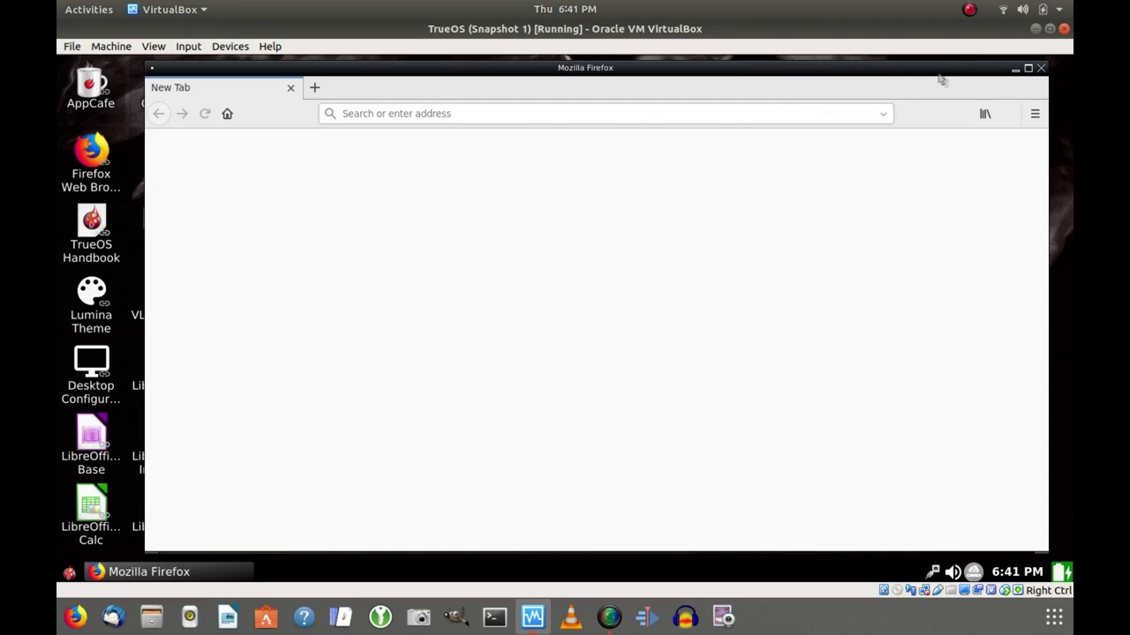
Maximize Firefox, check version 58.0.2 in About Firefox, then close the browser and both tabs.
{"action": "left_click", "coordinate": [1028, 68]}
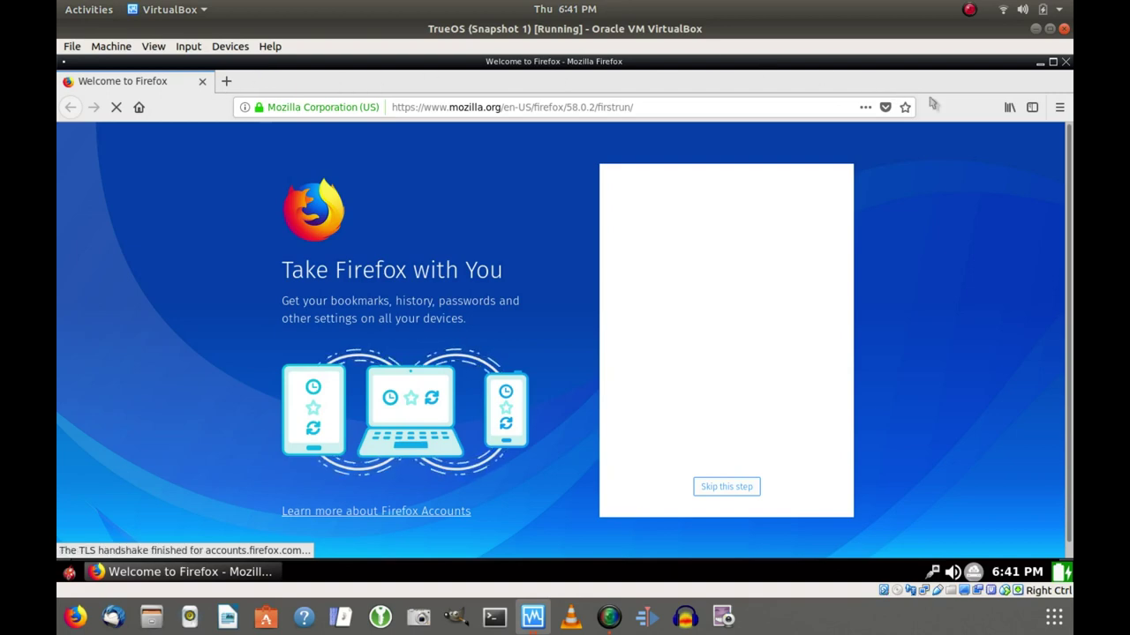
{"action": "left_click", "coordinate": [1060, 108]}
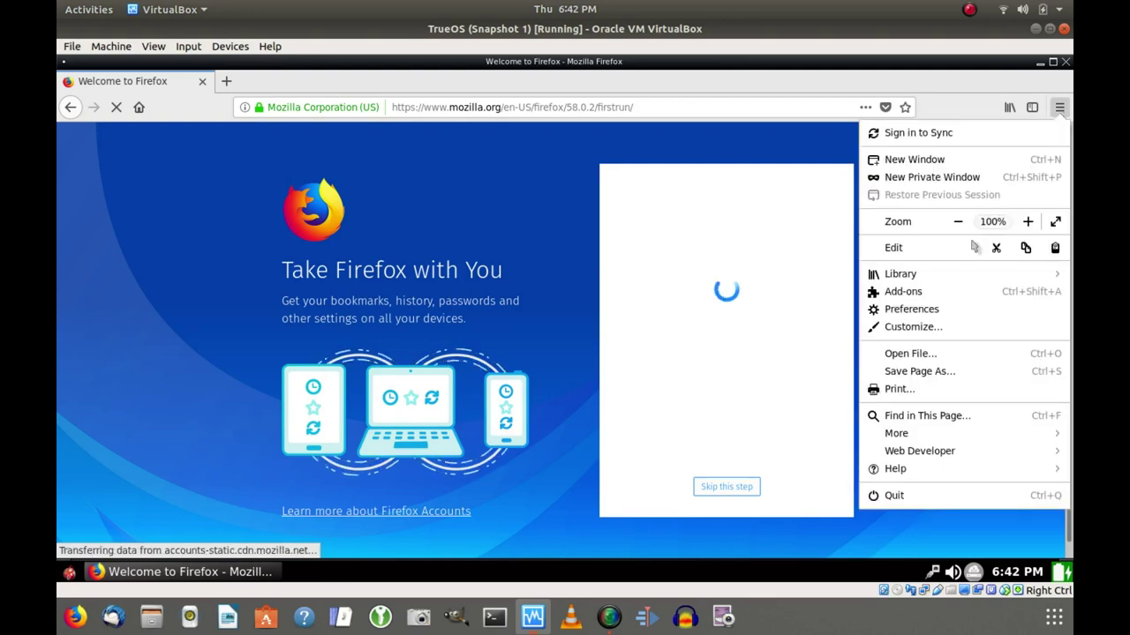
{"action": "left_click", "coordinate": [896, 469]}
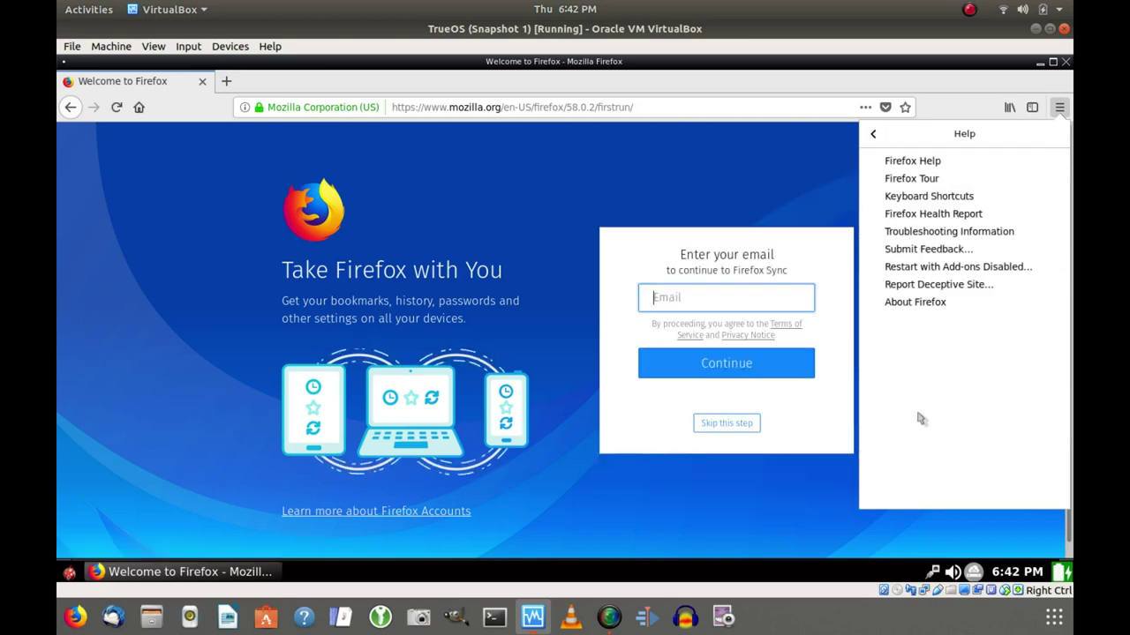
{"action": "left_click", "coordinate": [915, 303]}
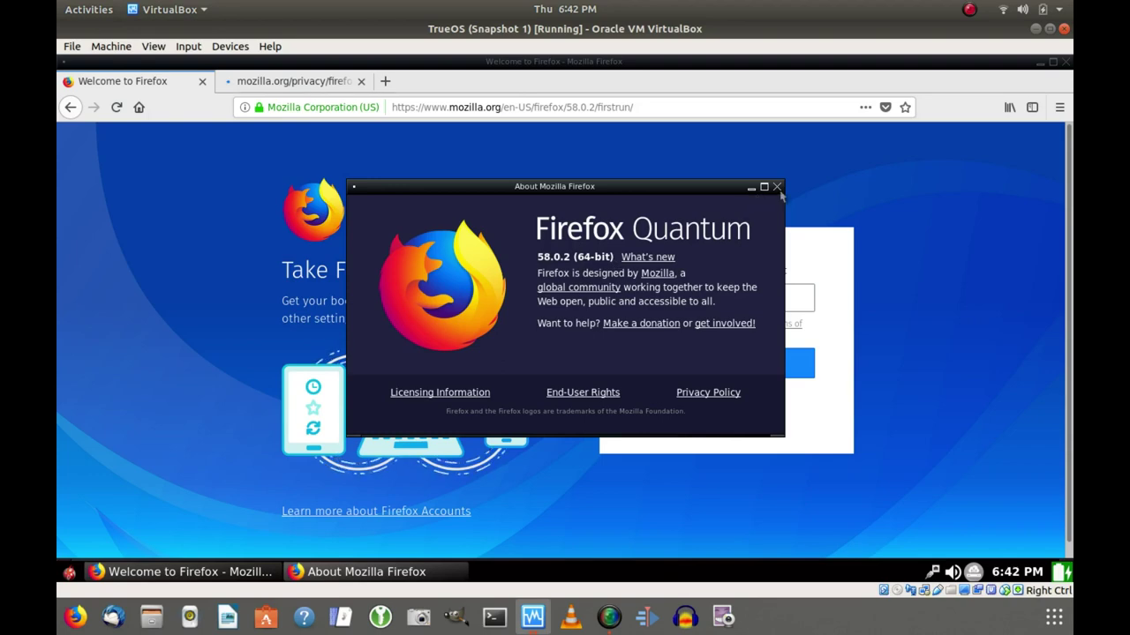
{"action": "left_click", "coordinate": [778, 189]}
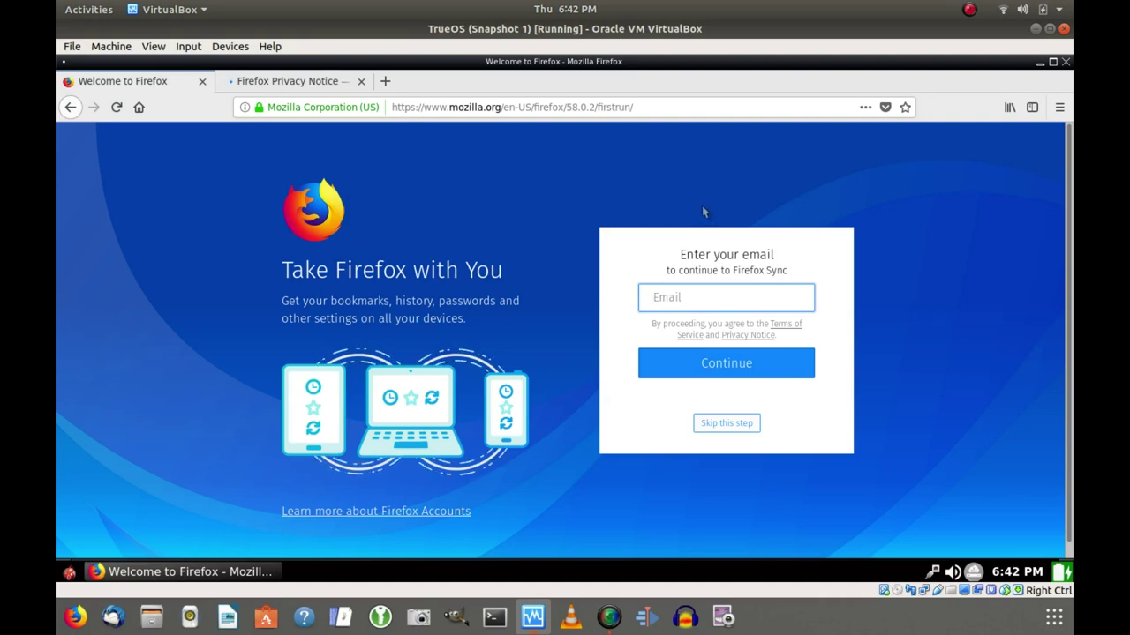
{"action": "left_click", "coordinate": [1066, 62]}
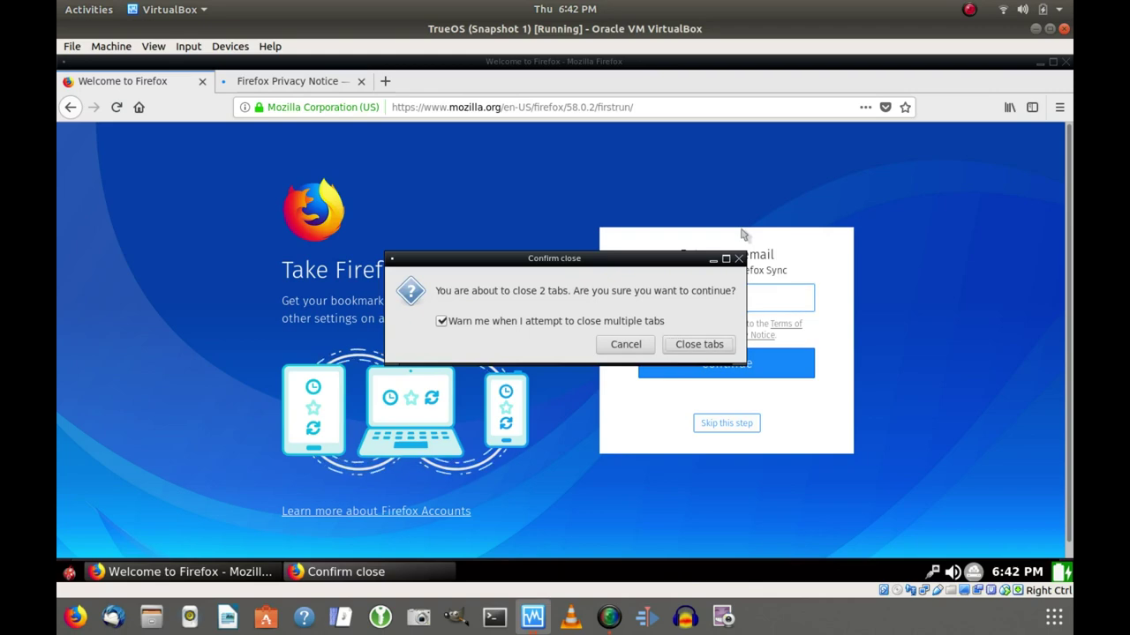
{"action": "left_click", "coordinate": [680, 351]}
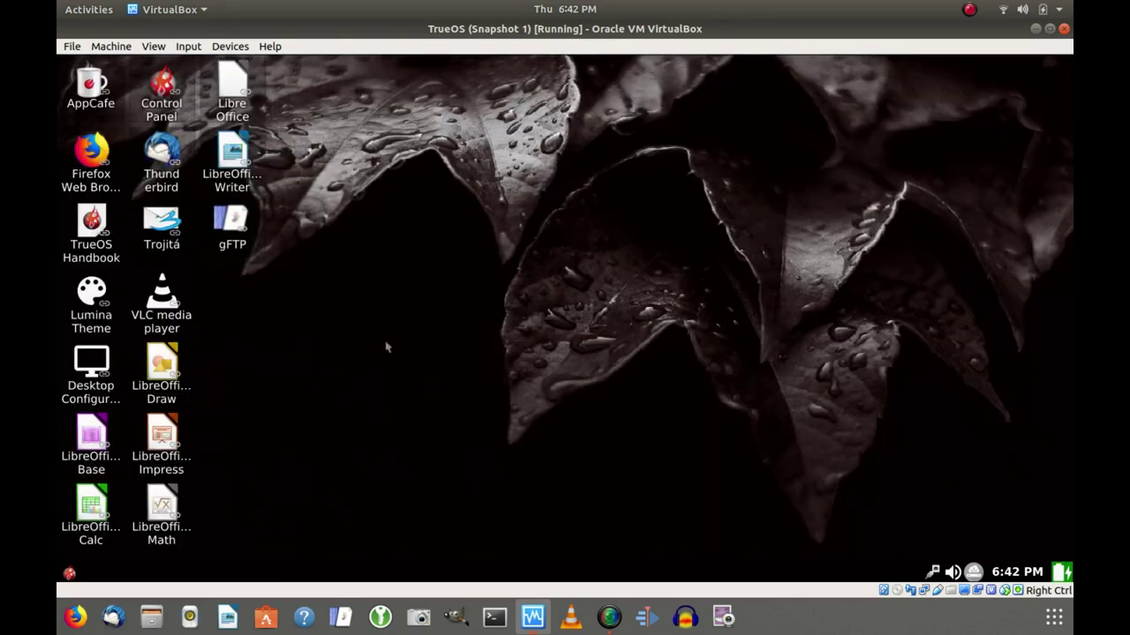
Open Lumina's Wallpaper Settings from the desktop menu's Preferences submenu.
{"action": "right_click", "coordinate": [433, 261]}
{"action": "mouse_move", "coordinate": [473, 338]}
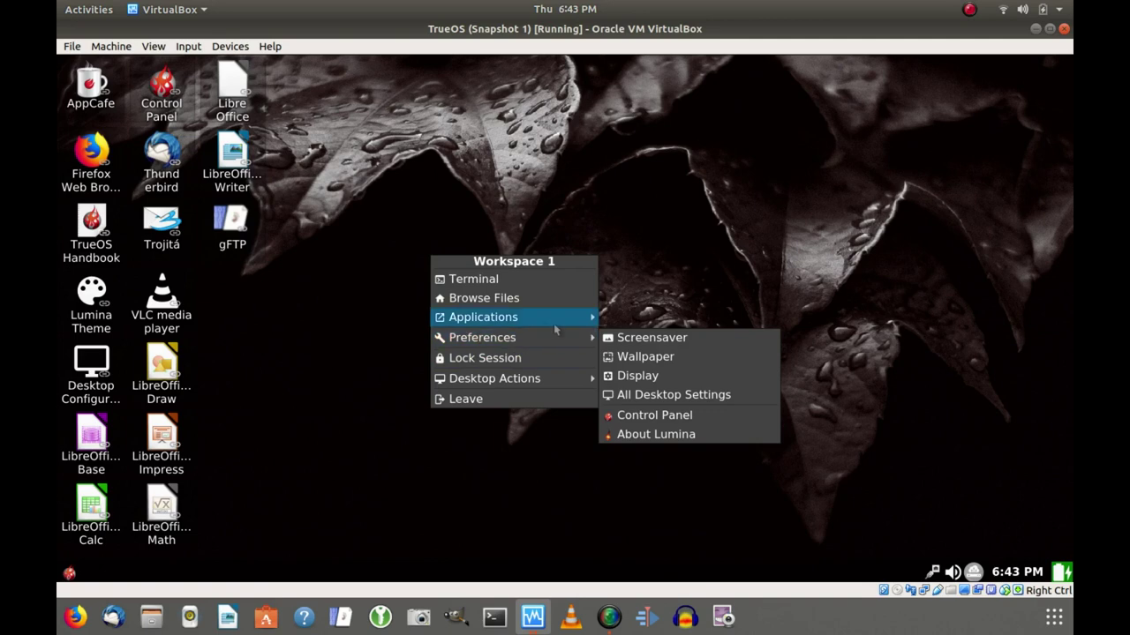
{"action": "mouse_move", "coordinate": [498, 318]}
{"action": "mouse_move", "coordinate": [574, 344]}
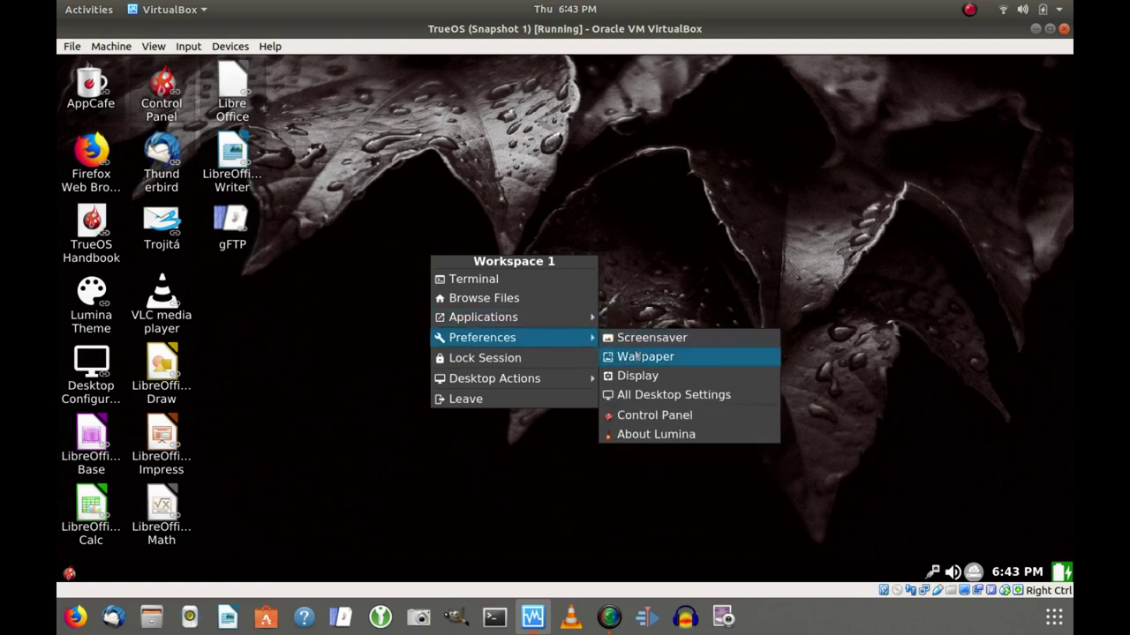
{"action": "left_click", "coordinate": [634, 357]}
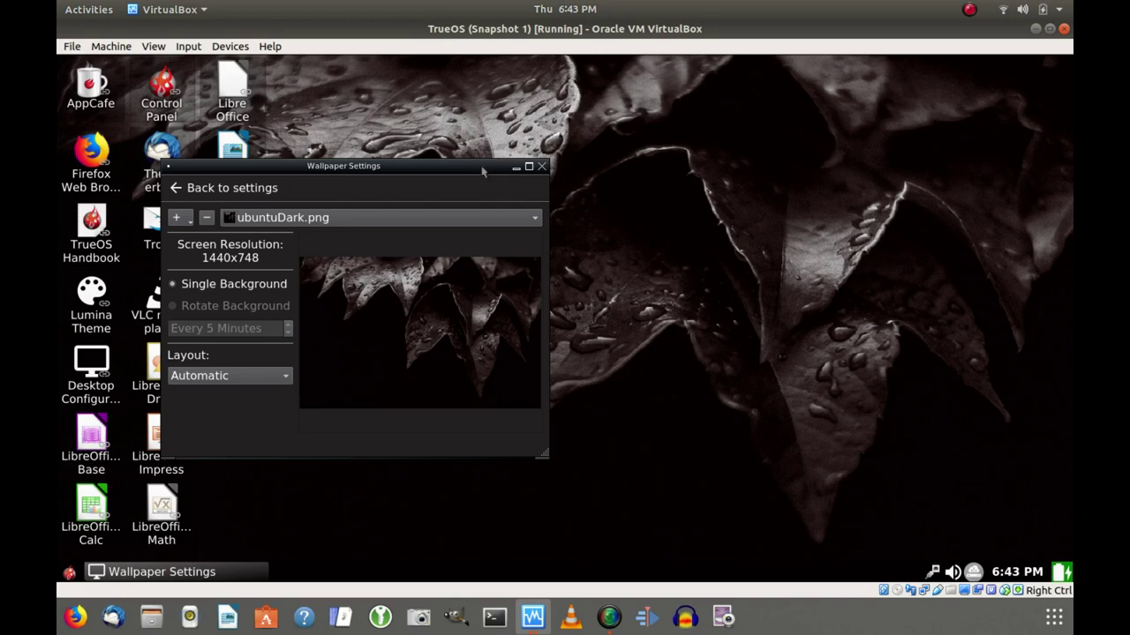
{"action": "left_click_drag", "start_coordinate": [482, 172], "coordinate": [709, 203]}
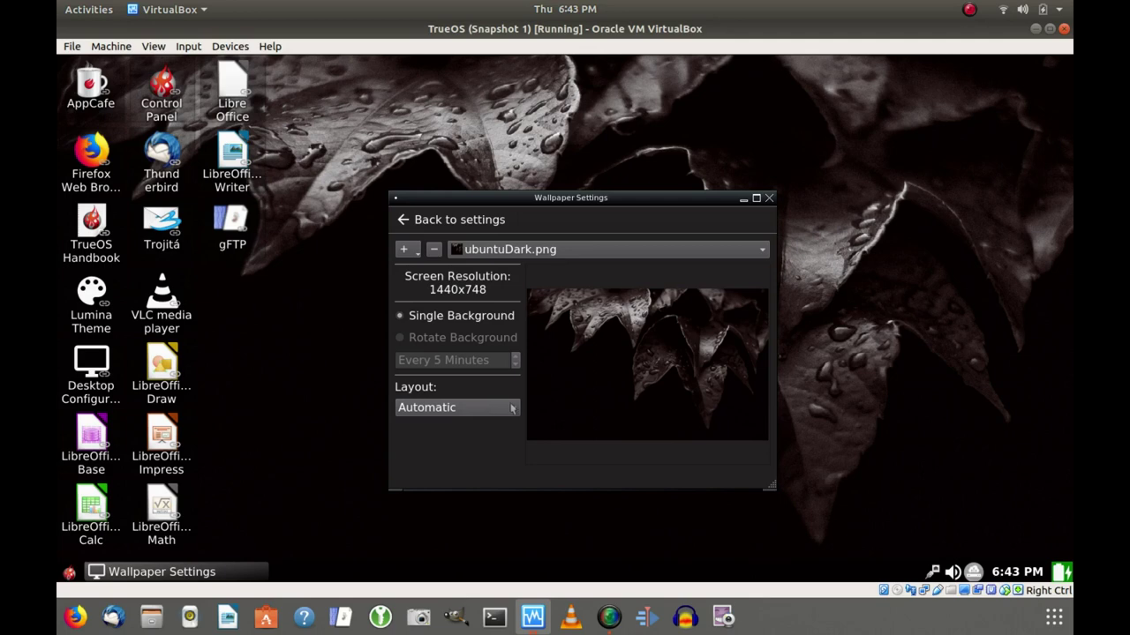
{"action": "left_click", "coordinate": [511, 408]}
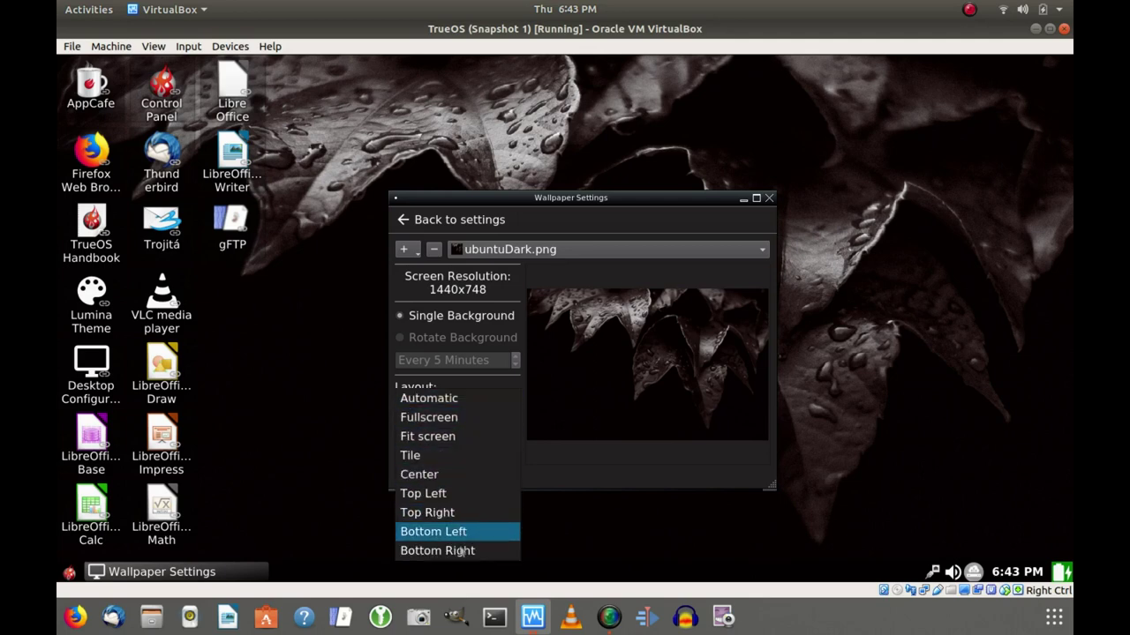
{"action": "left_click", "coordinate": [554, 456]}
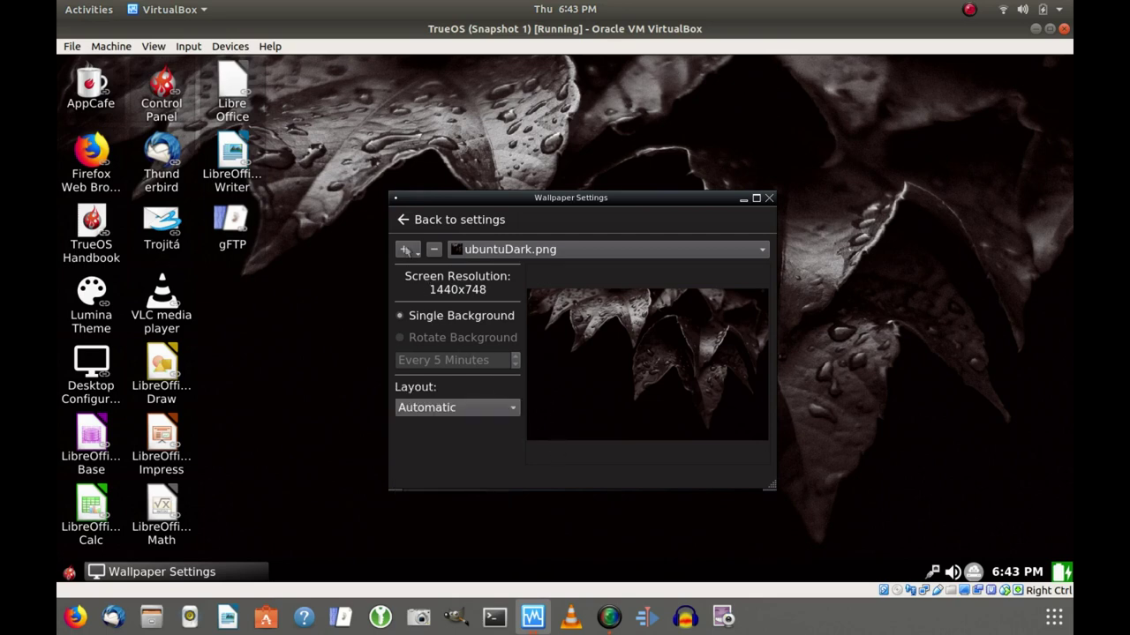
{"action": "left_click", "coordinate": [406, 250]}
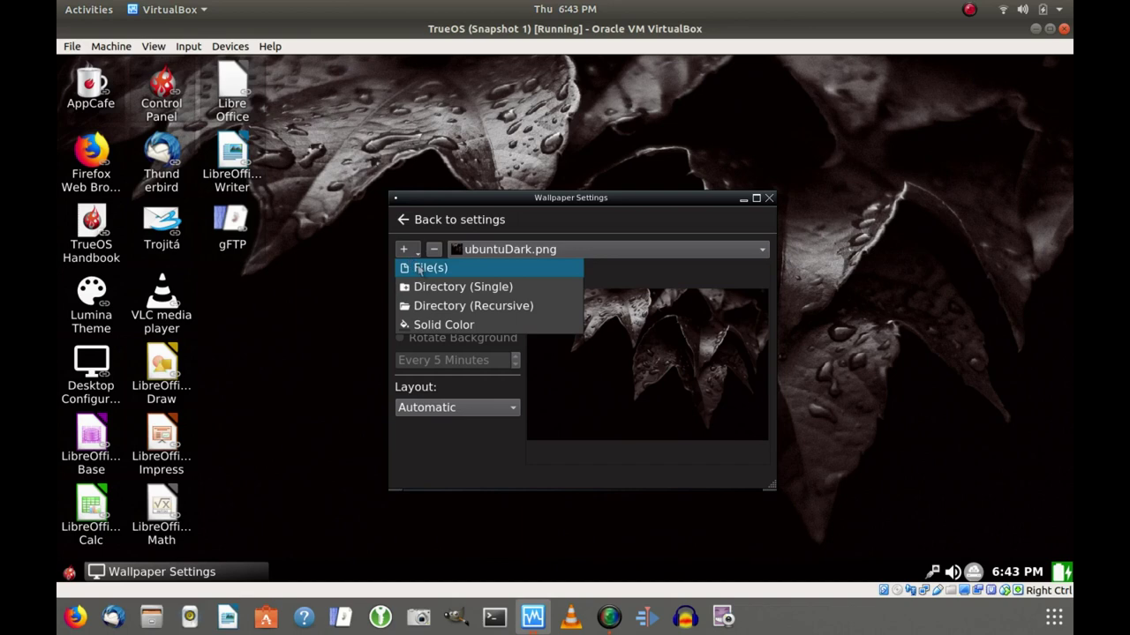
{"action": "left_click", "coordinate": [420, 270]}
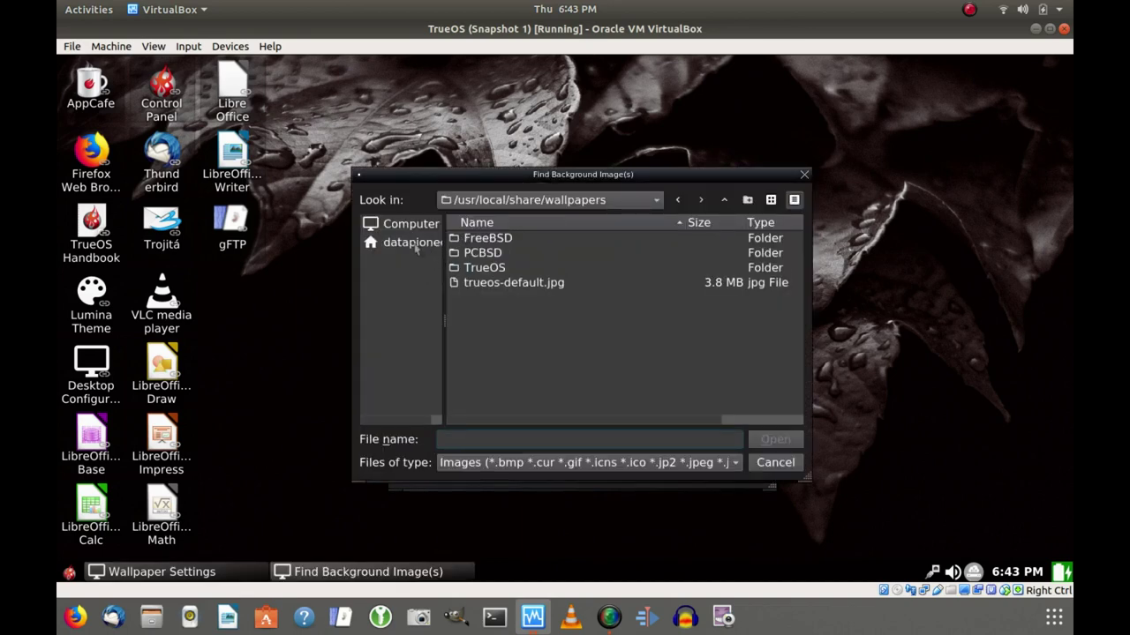
{"action": "left_click", "coordinate": [415, 251]}
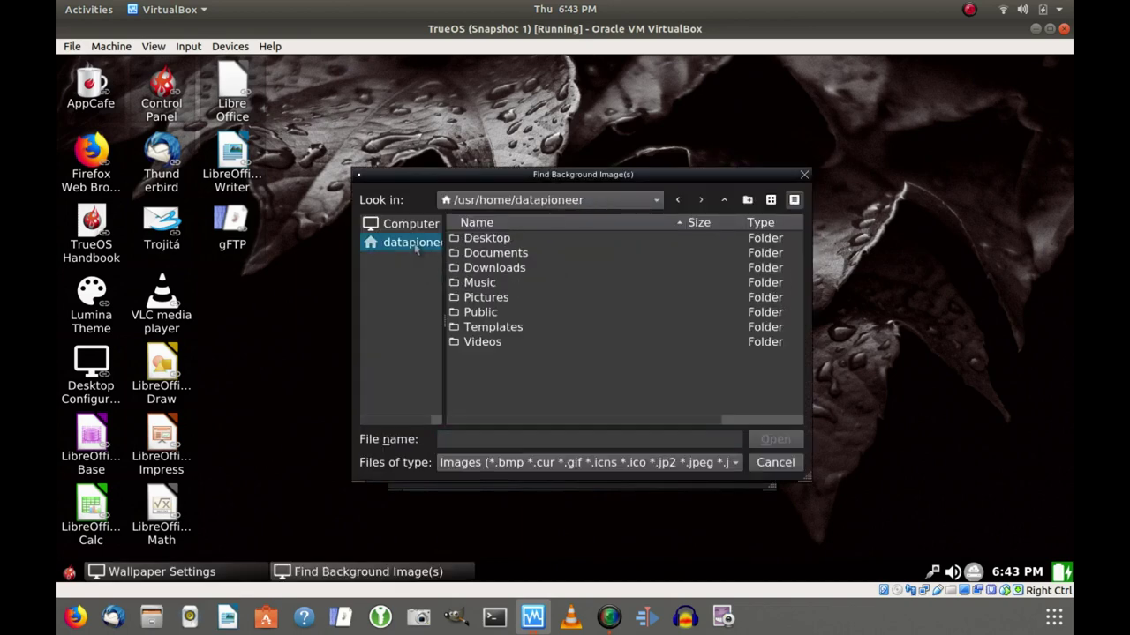
{"action": "double_click", "coordinate": [472, 300]}
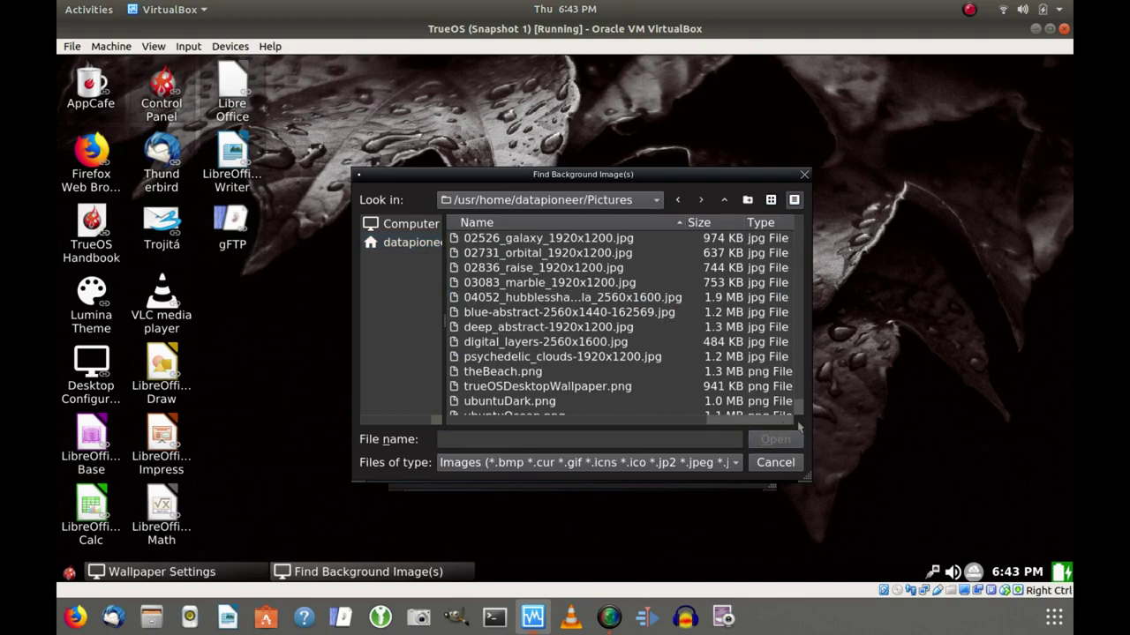
{"action": "left_click", "coordinate": [790, 469]}
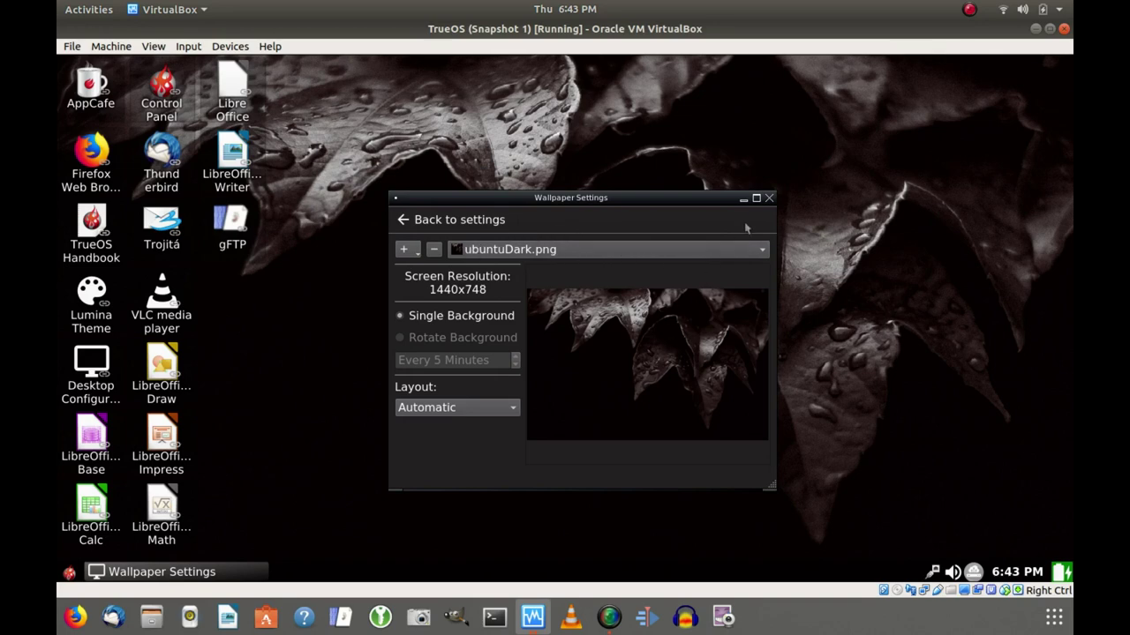
{"action": "left_click", "coordinate": [768, 200]}
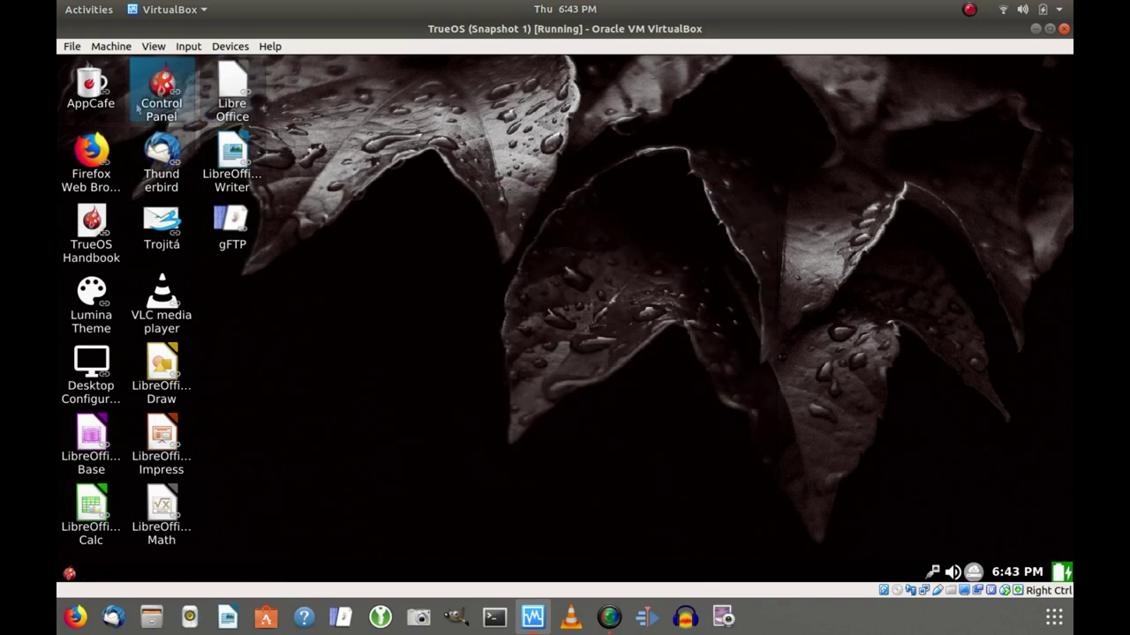
{"action": "right_click", "coordinate": [91, 91]}
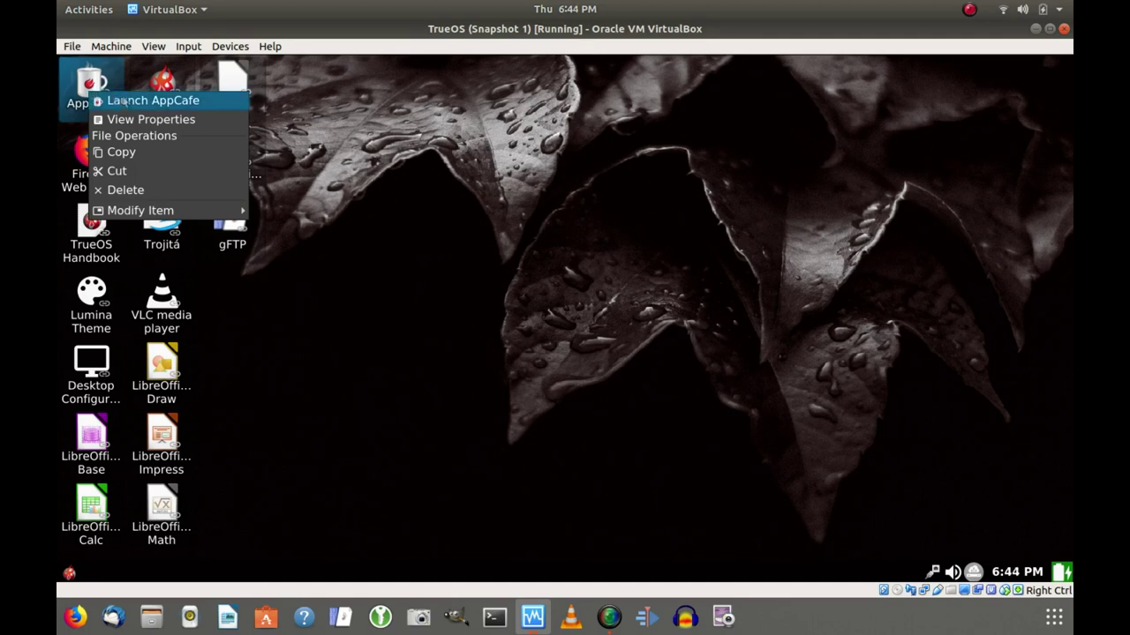
Launch AppCafe and maximize its window to fill the guest screen.
{"action": "left_click", "coordinate": [125, 103]}
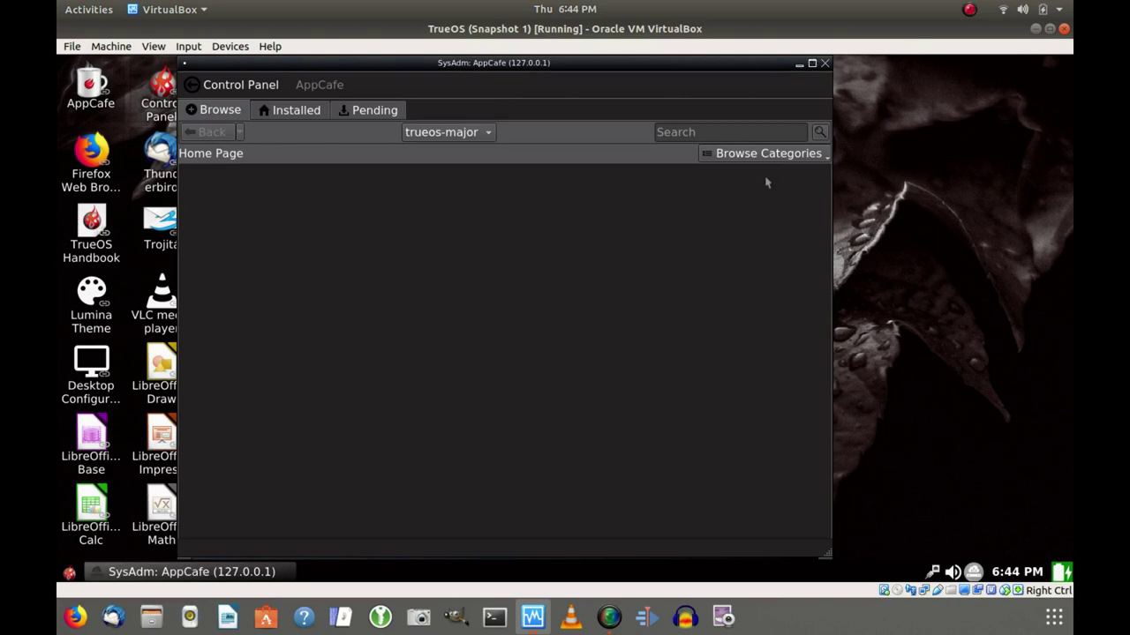
{"action": "left_click", "coordinate": [811, 64]}
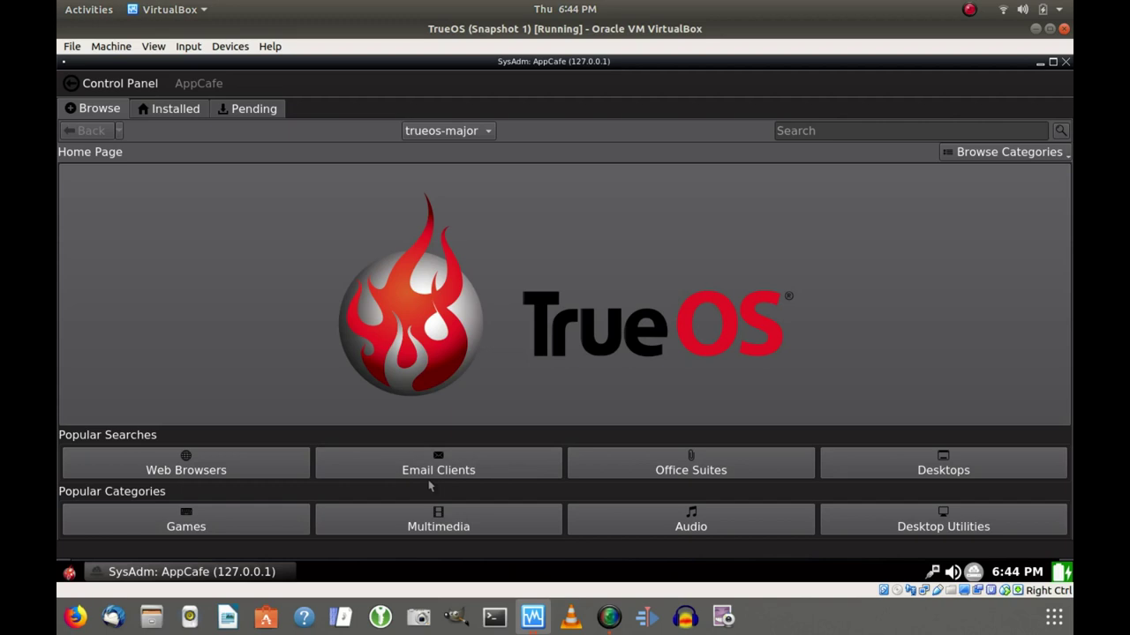
Browse AppCafe's Multimedia category and open the clipgrab package details.
{"action": "left_click", "coordinate": [382, 526]}
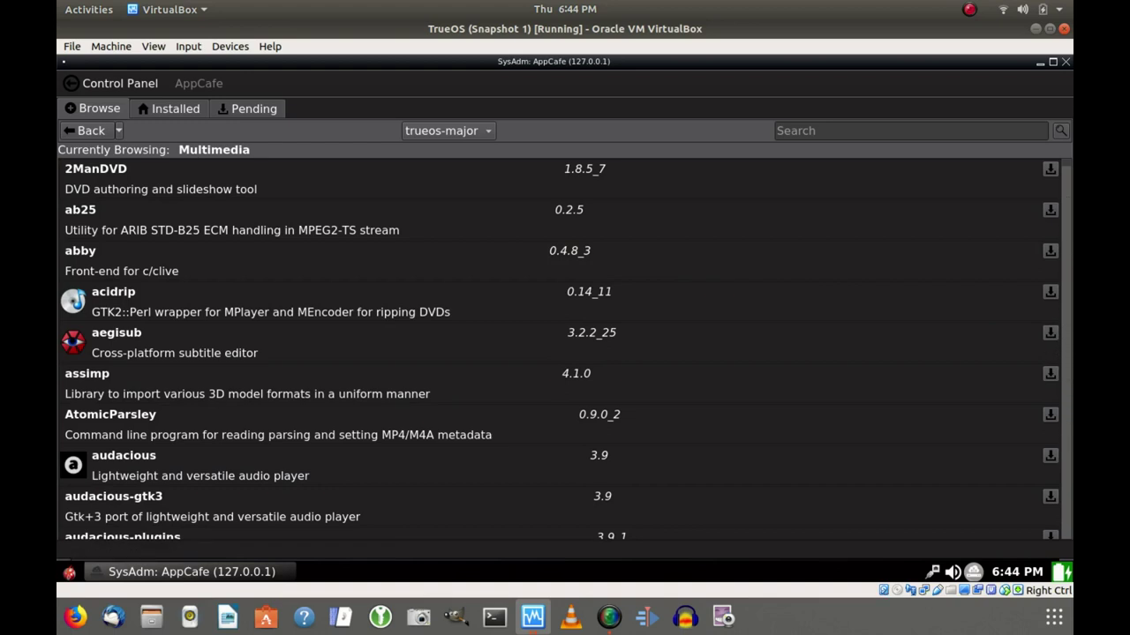
{"action": "scroll", "coordinate": [1068, 359], "scroll_direction": "down", "scroll_amount": 3}
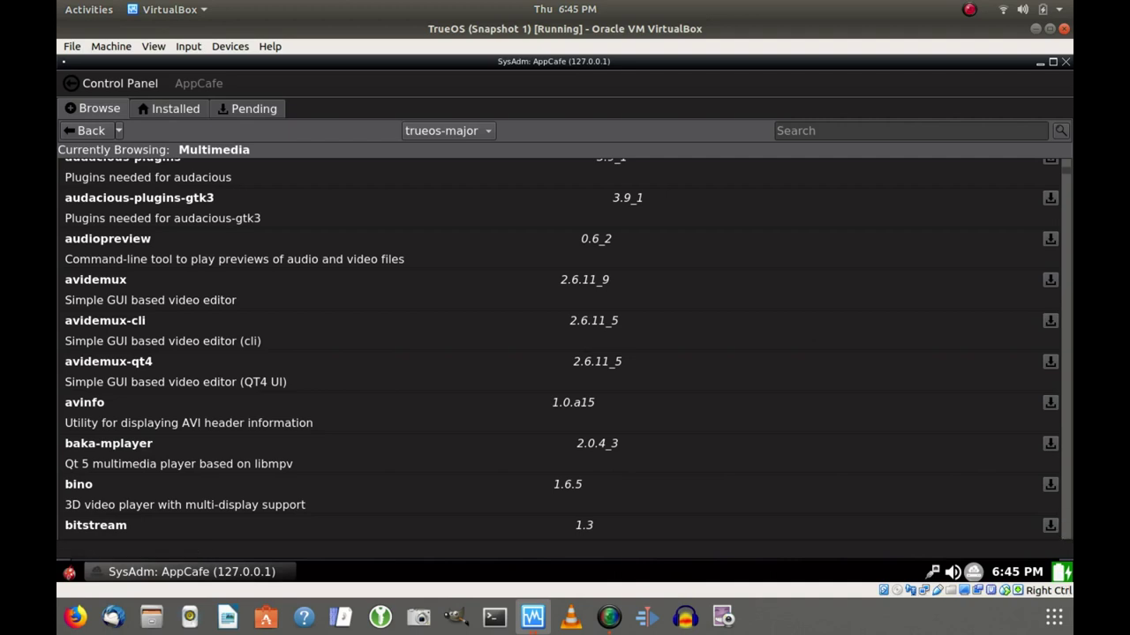
{"action": "scroll", "coordinate": [1068, 503], "scroll_direction": "down", "scroll_amount": 3}
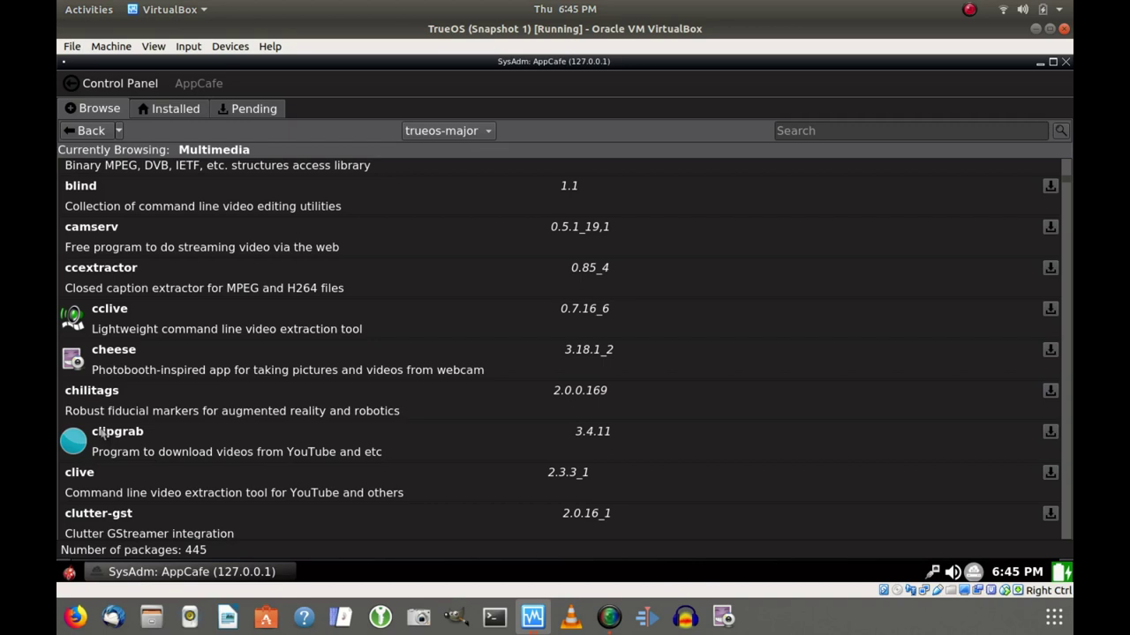
{"action": "left_click", "coordinate": [376, 453]}
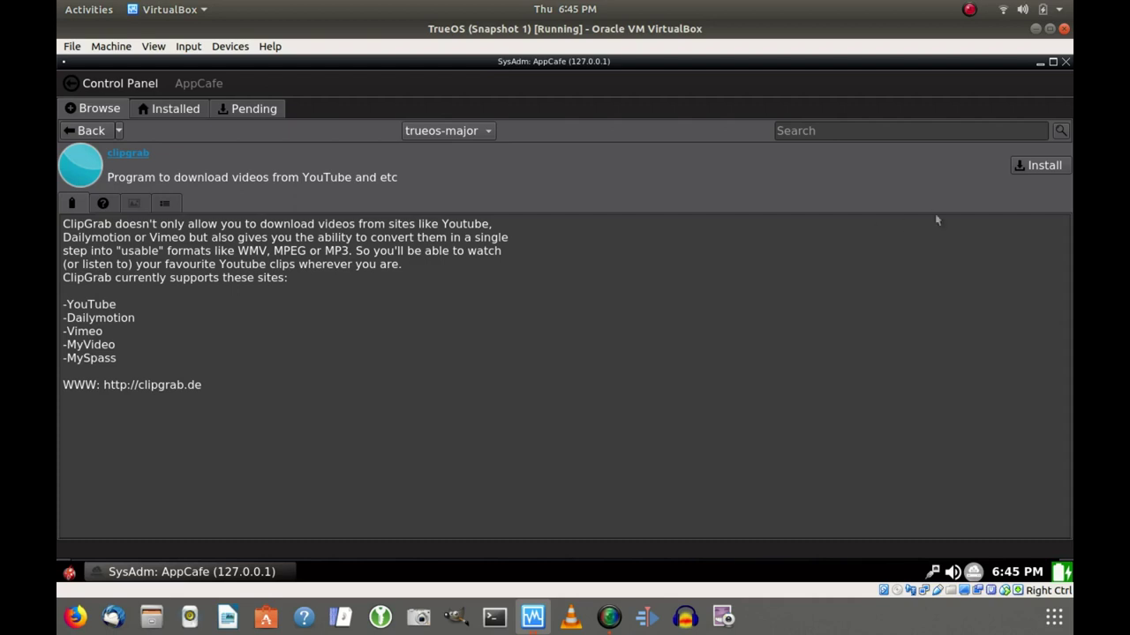
Install Clipgrab 3.4.11 from AppCafe, check the installed packages list, then close AppCafe.
{"action": "left_click", "coordinate": [1041, 166]}
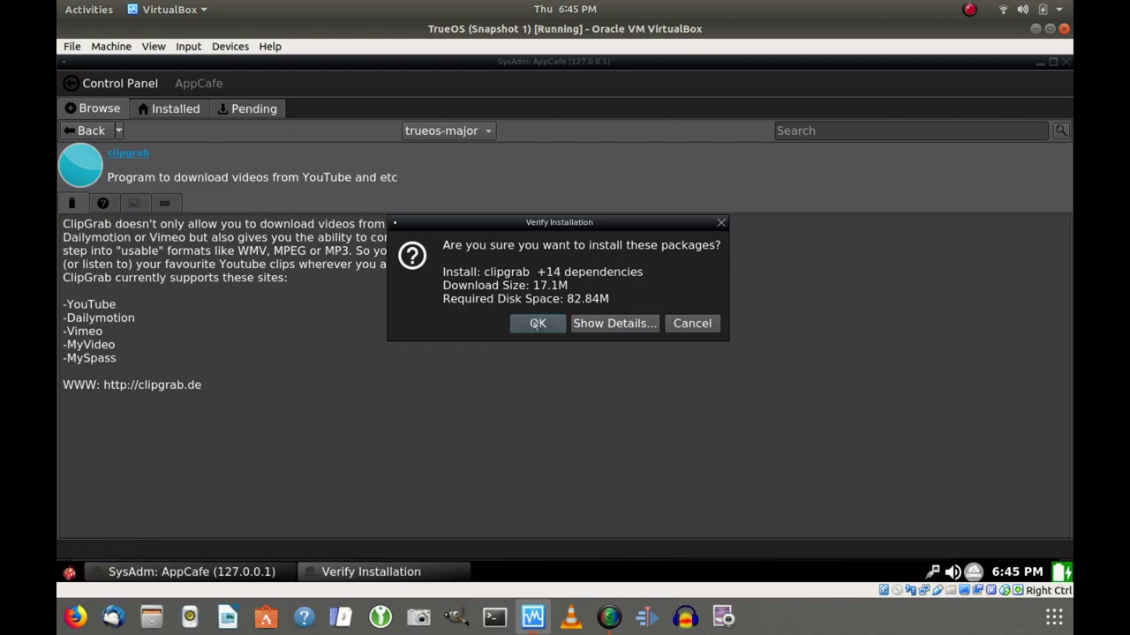
{"action": "left_click", "coordinate": [537, 324]}
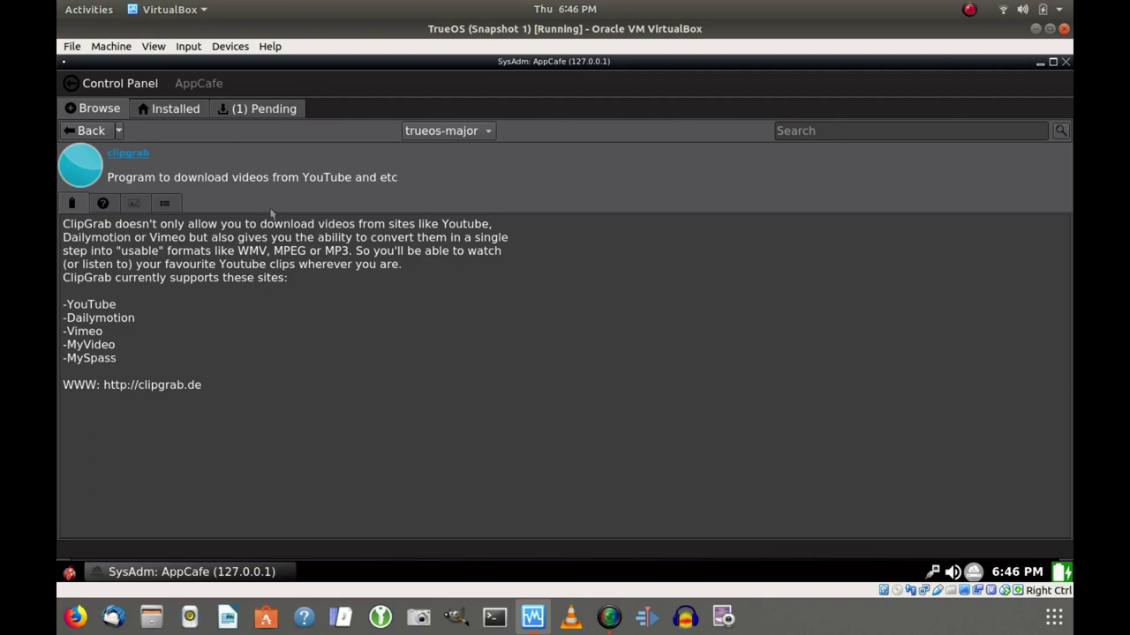
{"action": "left_click", "coordinate": [276, 110]}
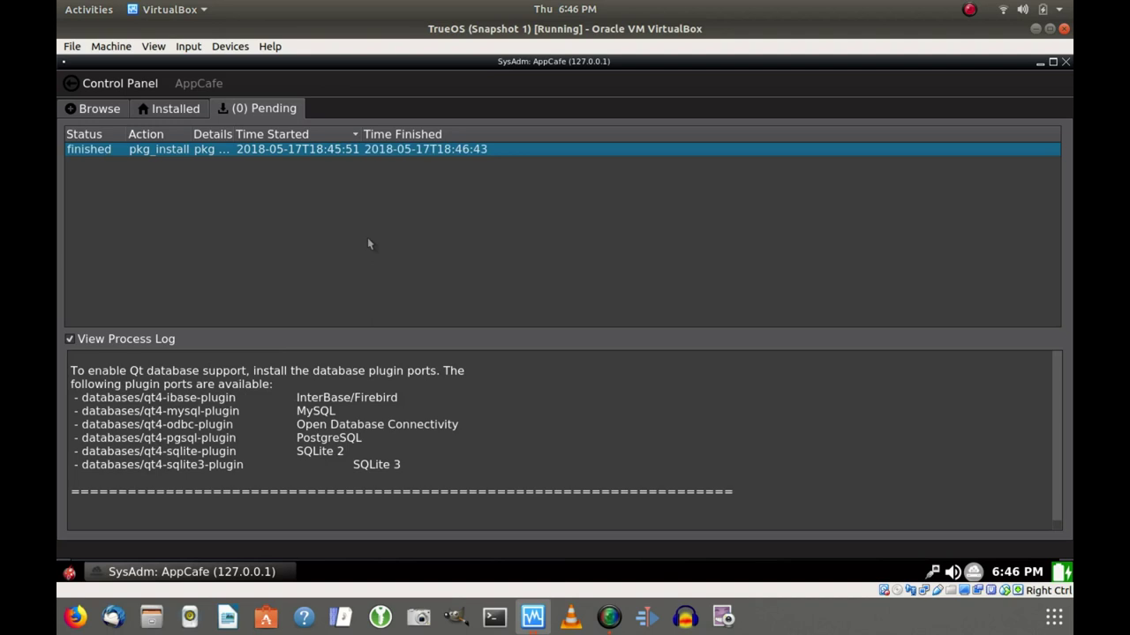
{"action": "left_click", "coordinate": [162, 110]}
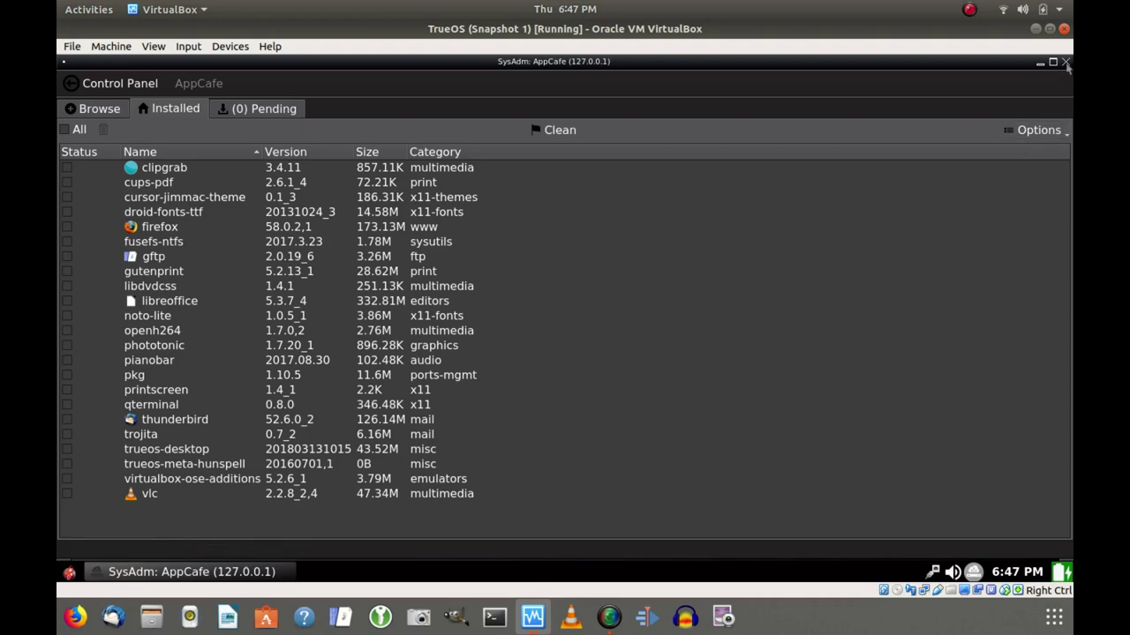
{"action": "left_click", "coordinate": [1065, 63]}
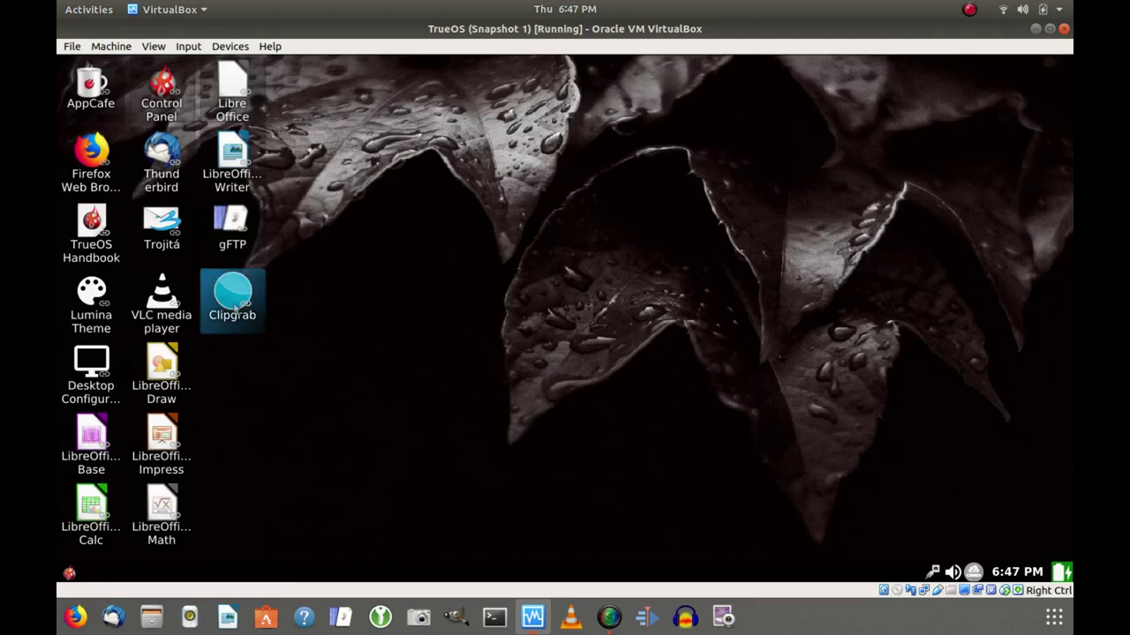
Launch ClipGrab from its desktop shortcut, view its Downloads and About pages, then close it.
{"action": "right_click", "coordinate": [234, 306]}
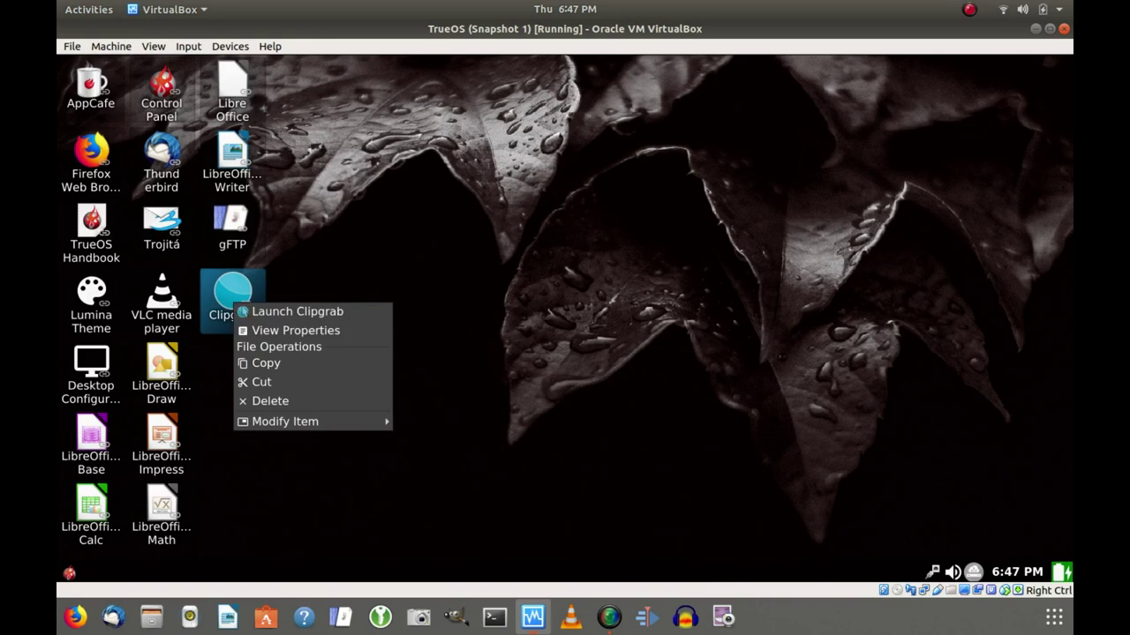
{"action": "left_click", "coordinate": [269, 313]}
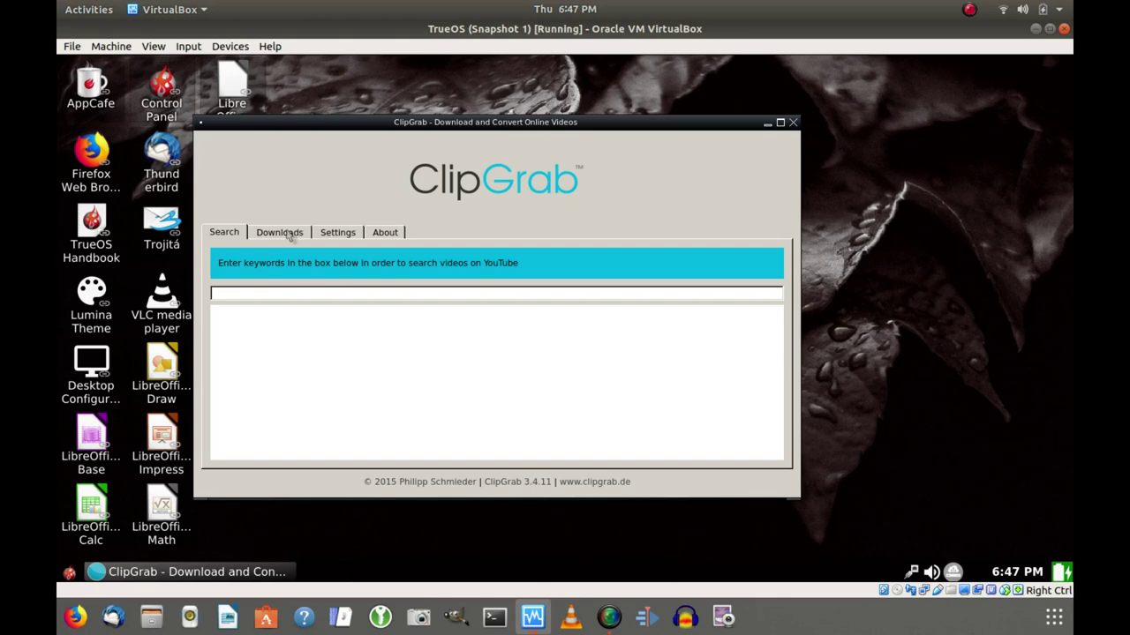
{"action": "left_click", "coordinate": [290, 234]}
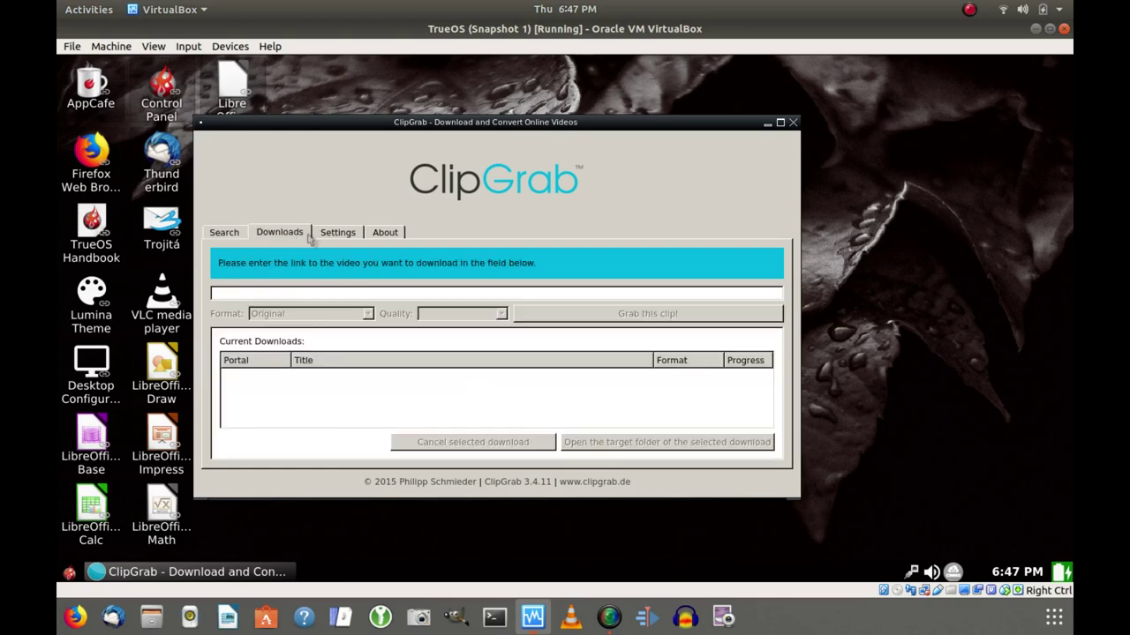
{"action": "left_click", "coordinate": [384, 234]}
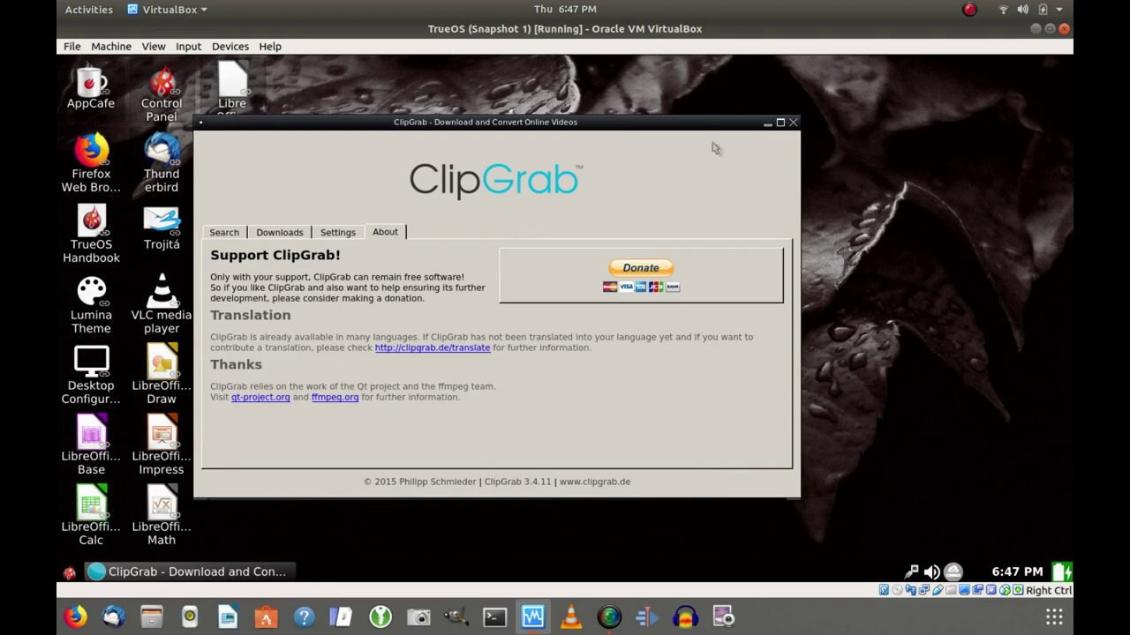
{"action": "left_click", "coordinate": [792, 124]}
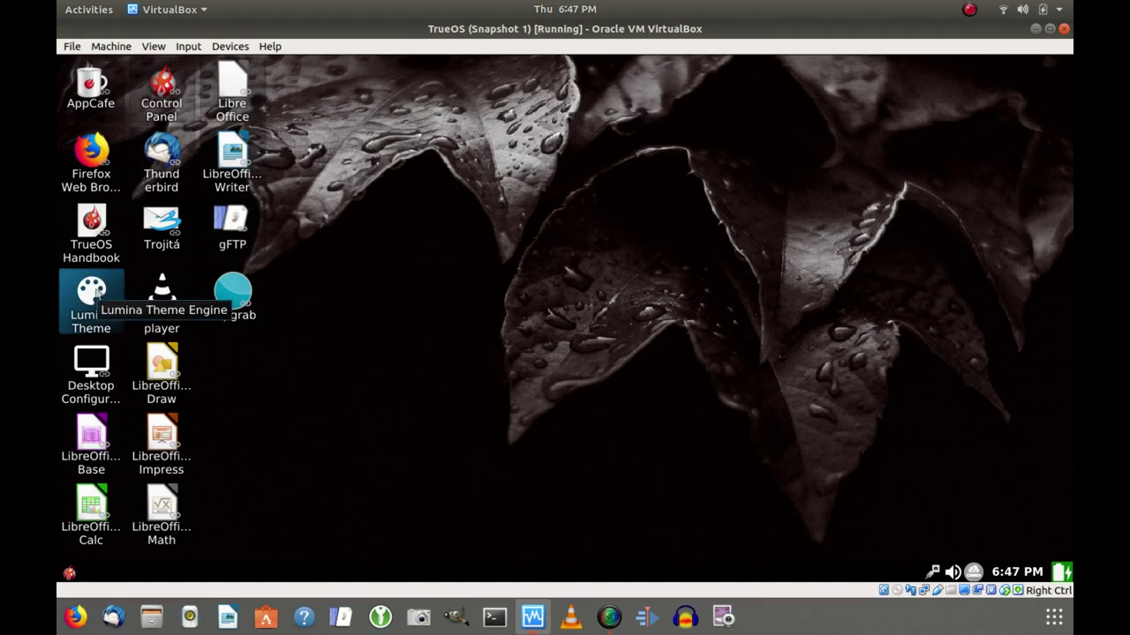
{"action": "right_click", "coordinate": [94, 288]}
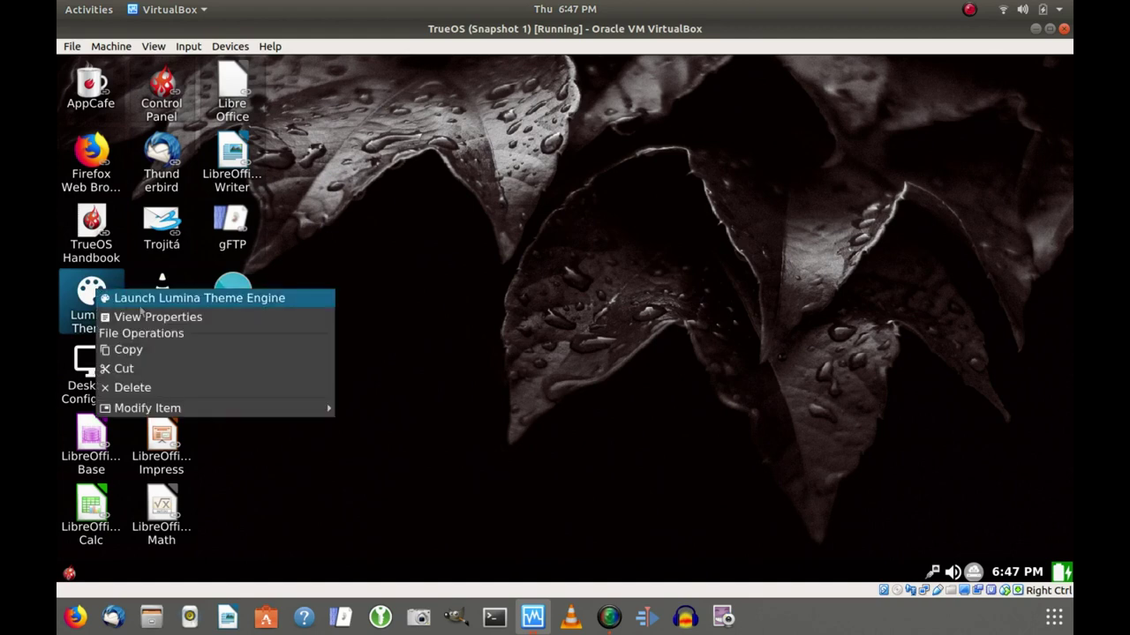
{"action": "left_click", "coordinate": [140, 304]}
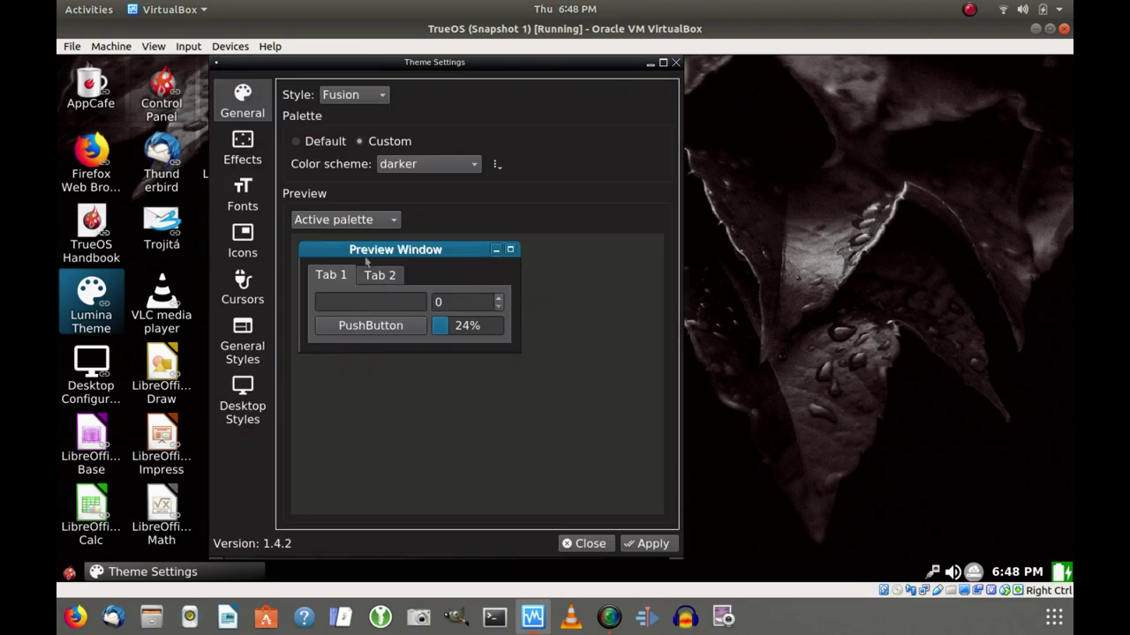
{"action": "left_click", "coordinate": [382, 97]}
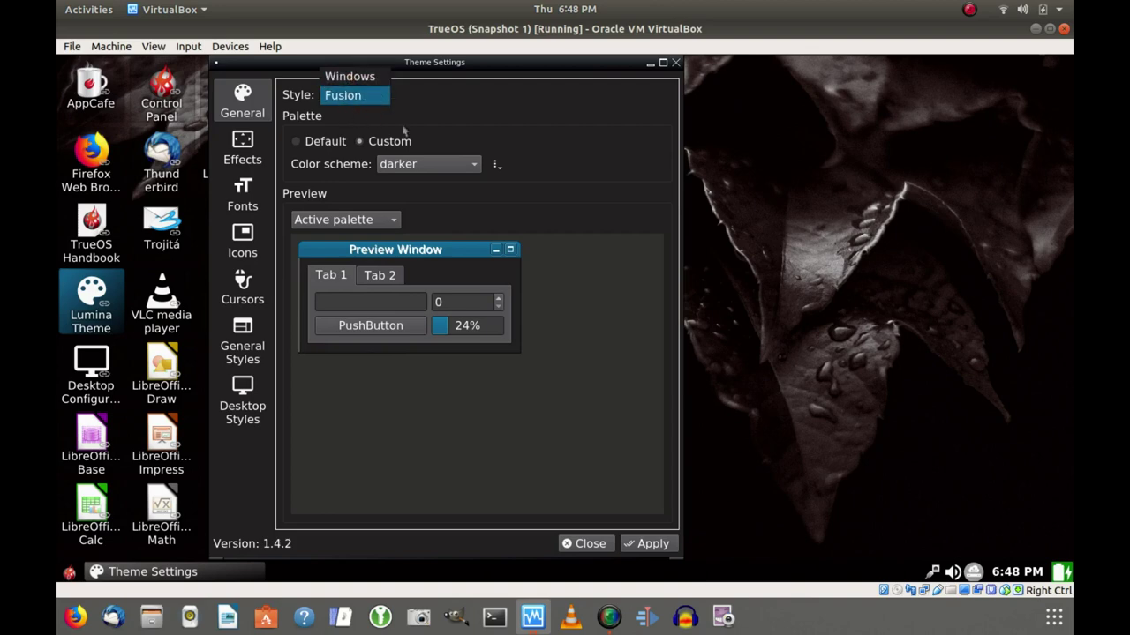
{"action": "left_click", "coordinate": [441, 139]}
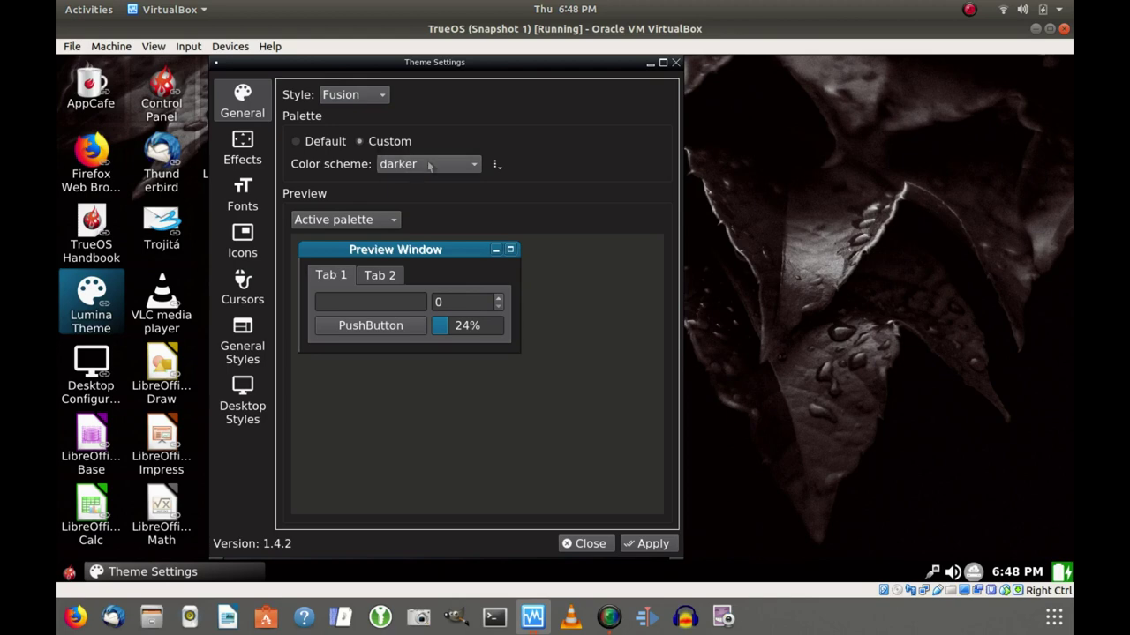
{"action": "left_click", "coordinate": [476, 165]}
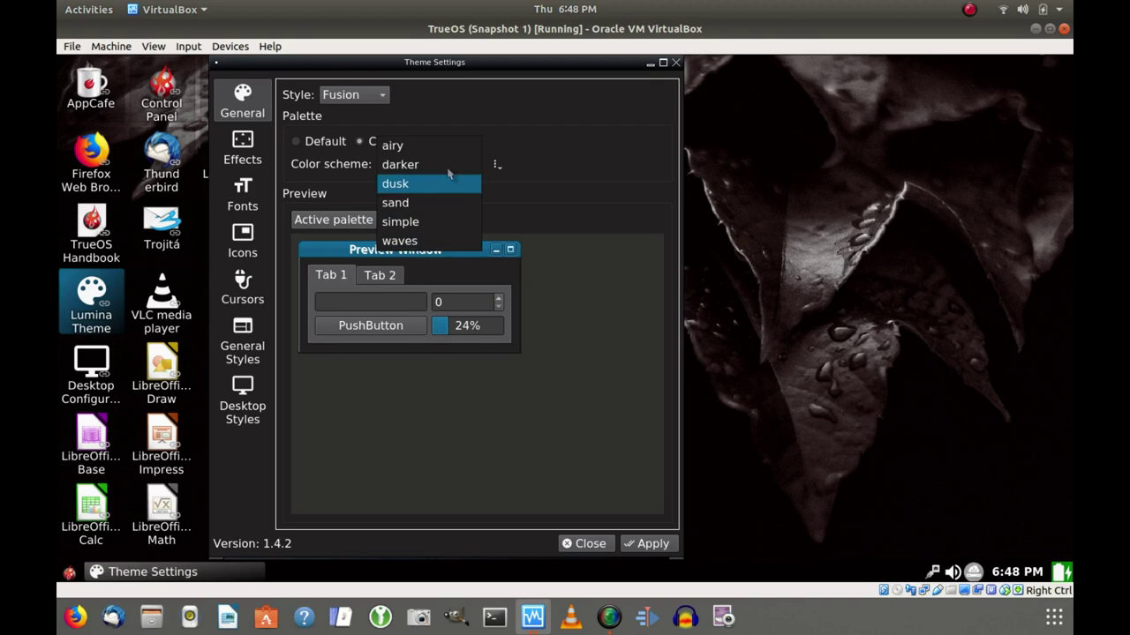
{"action": "left_click", "coordinate": [569, 180]}
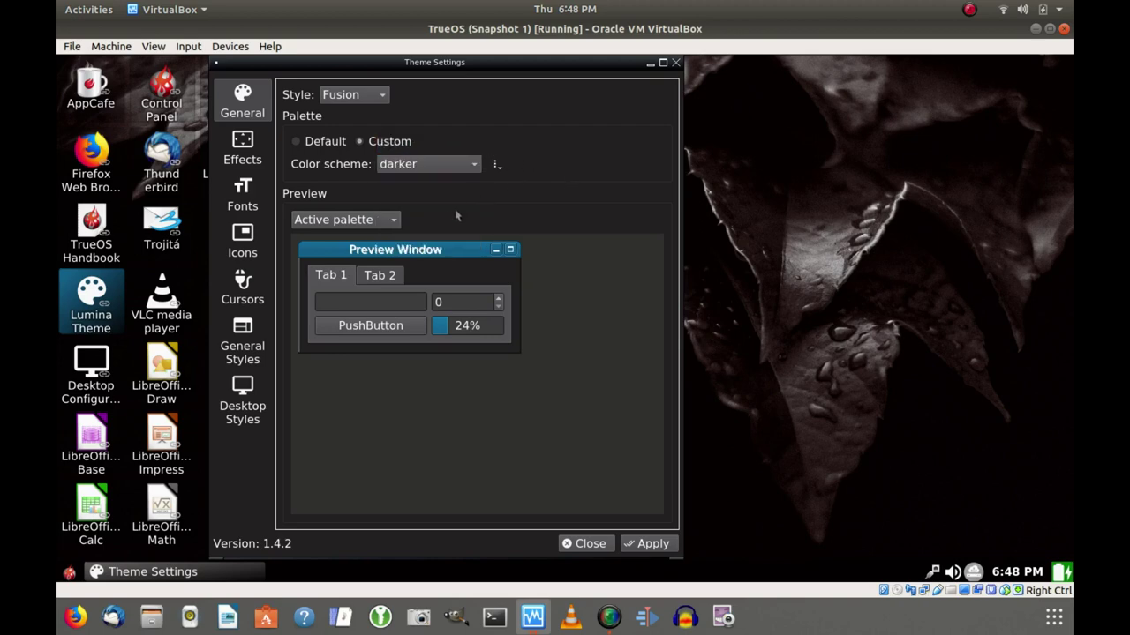
{"action": "left_click", "coordinate": [262, 341]}
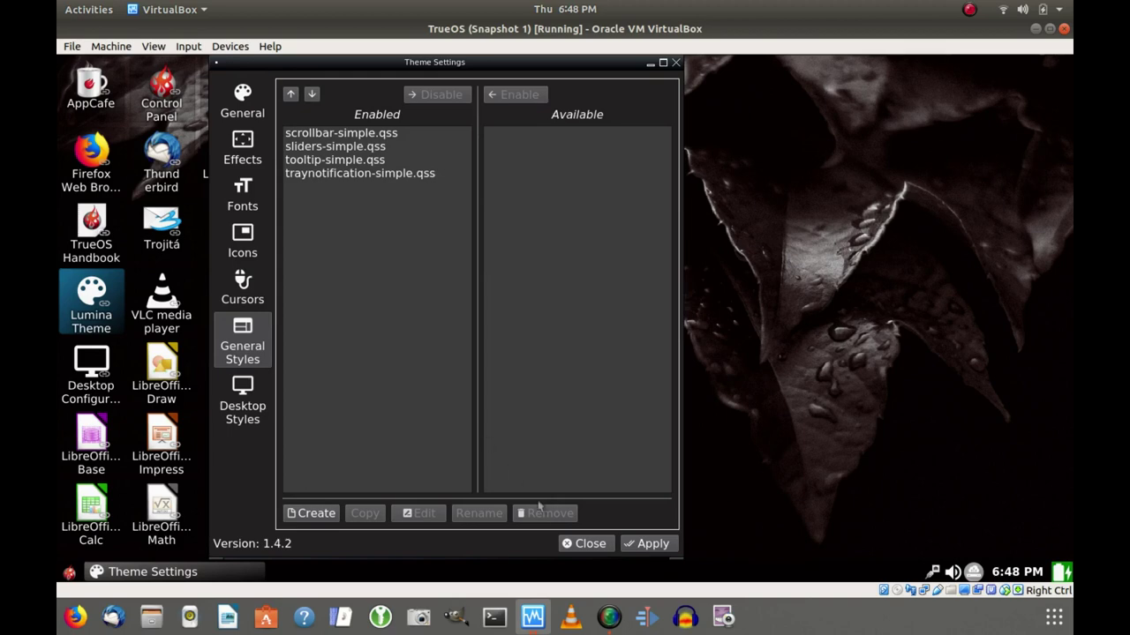
{"action": "left_click", "coordinate": [588, 544]}
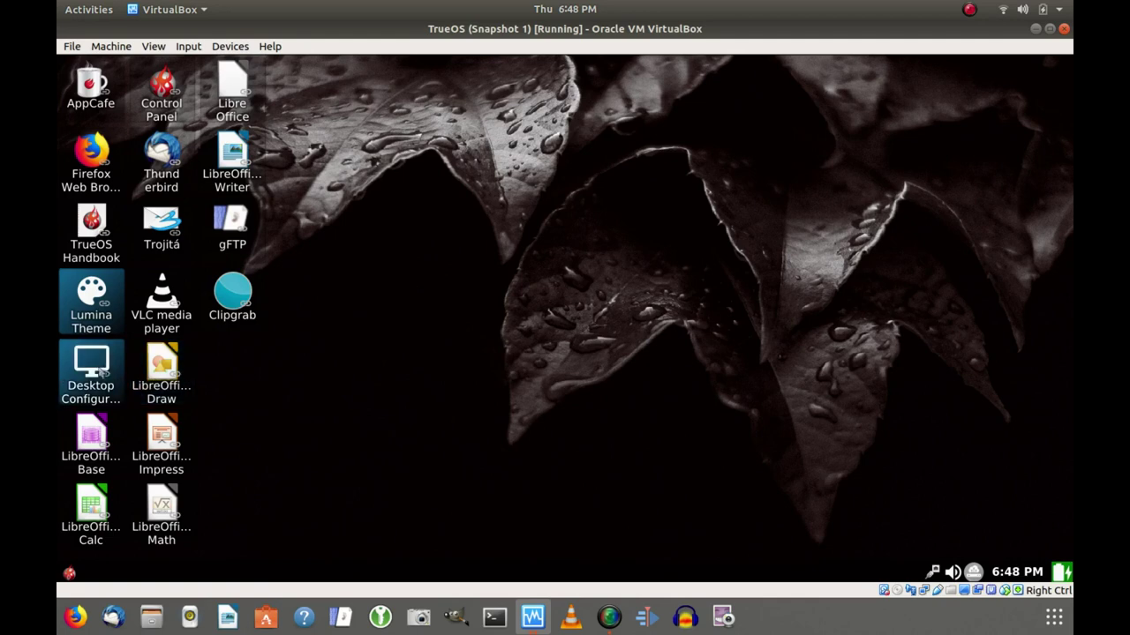
{"action": "right_click", "coordinate": [102, 371]}
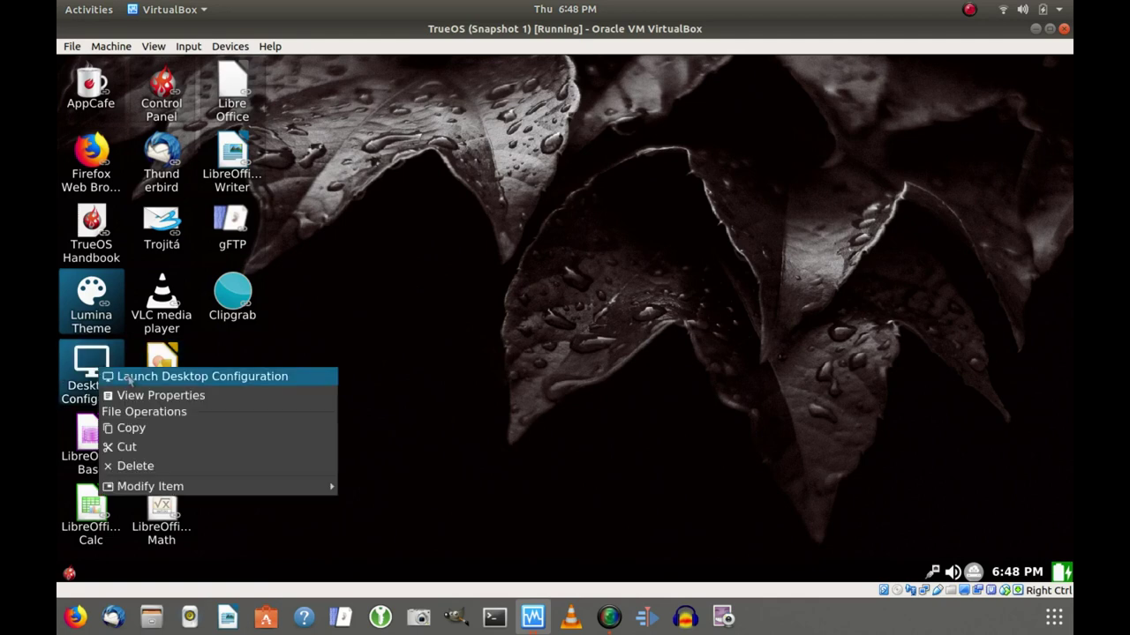
{"action": "left_click", "coordinate": [129, 377]}
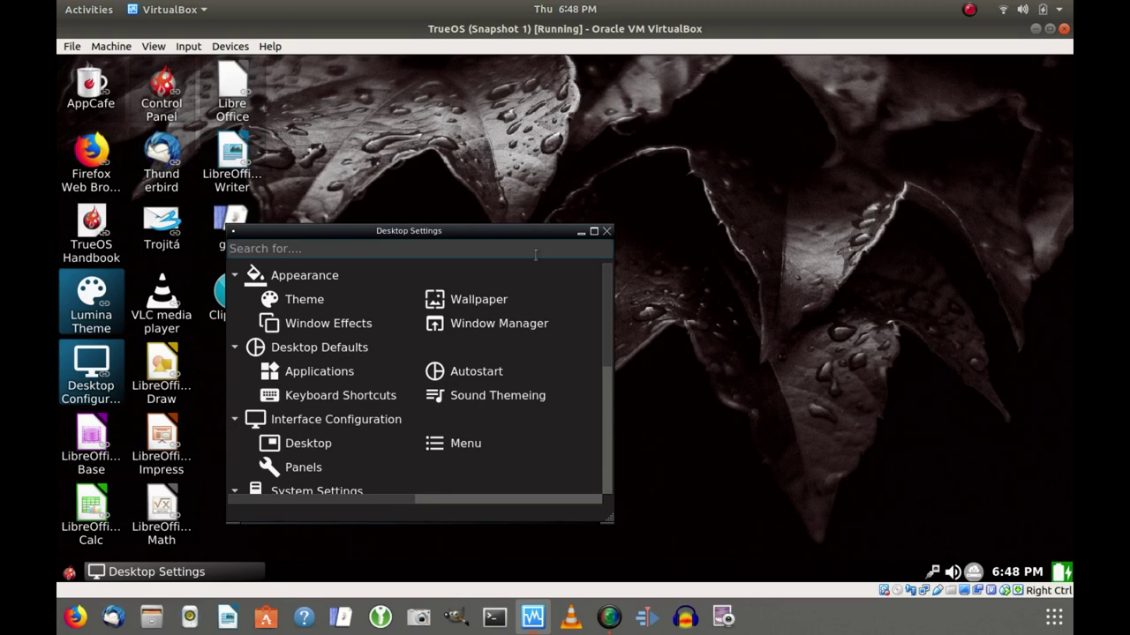
{"action": "left_click", "coordinate": [595, 234]}
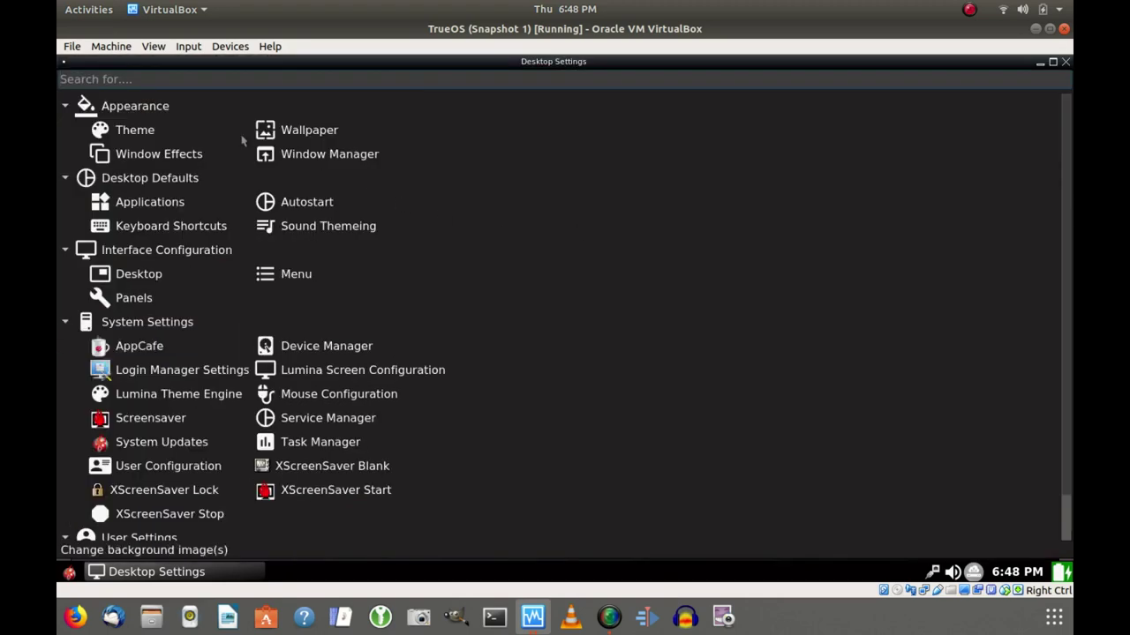
{"action": "left_click", "coordinate": [136, 132]}
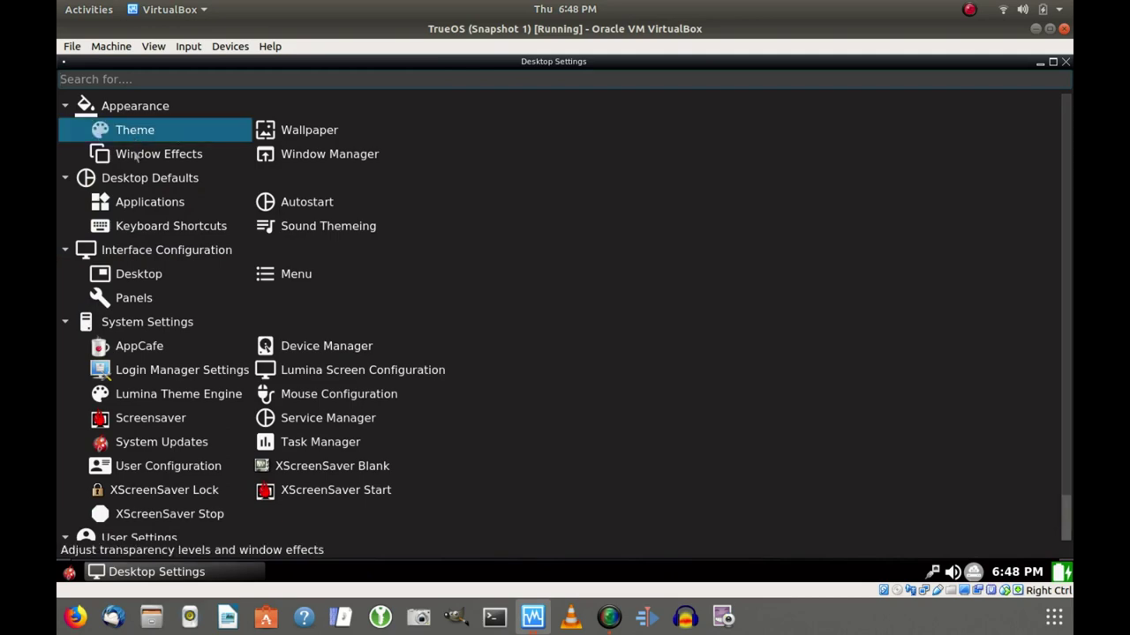
{"action": "double_click", "coordinate": [138, 155]}
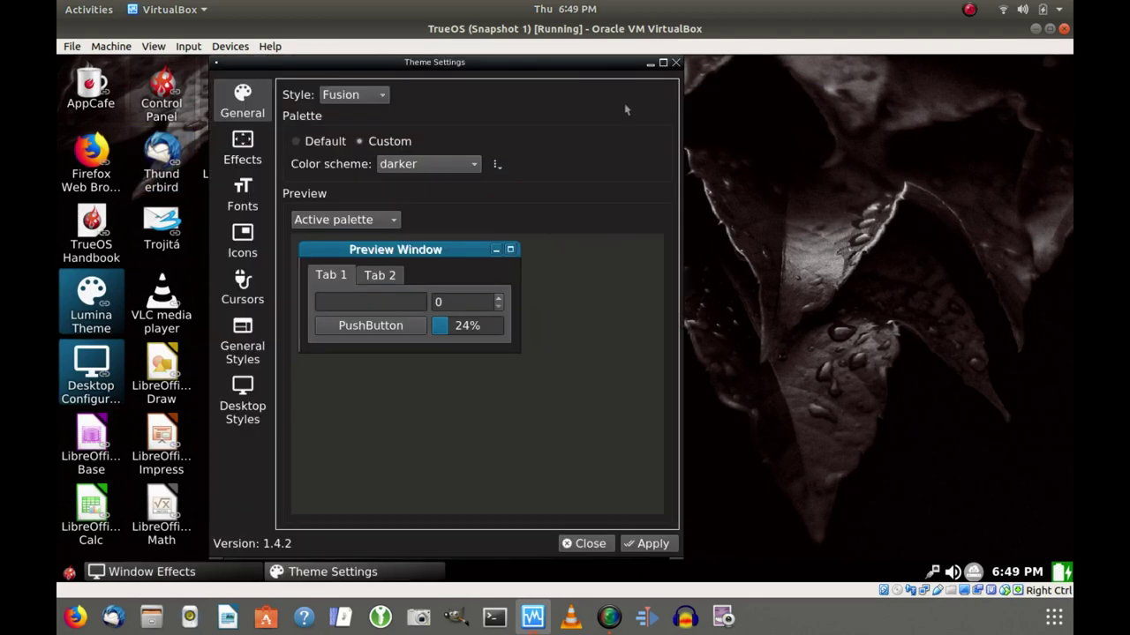
{"action": "left_click", "coordinate": [675, 64]}
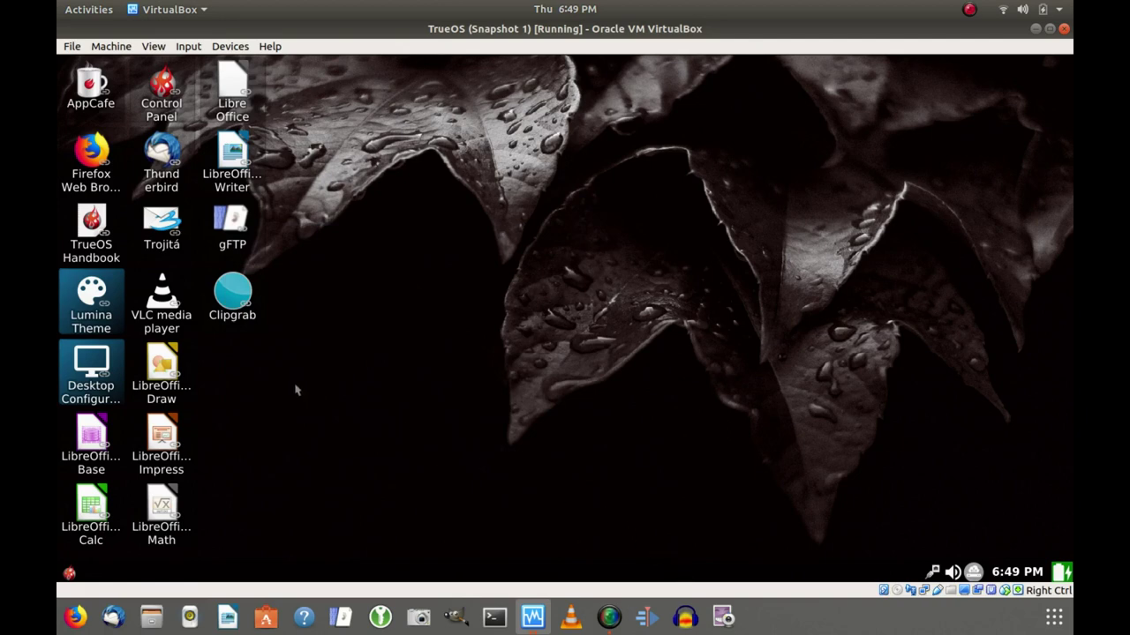
Launch Desktop Configuration and review default applications: Firefox, Trojitá, Insight File Manager, QTerminal.
{"action": "right_click", "coordinate": [93, 362]}
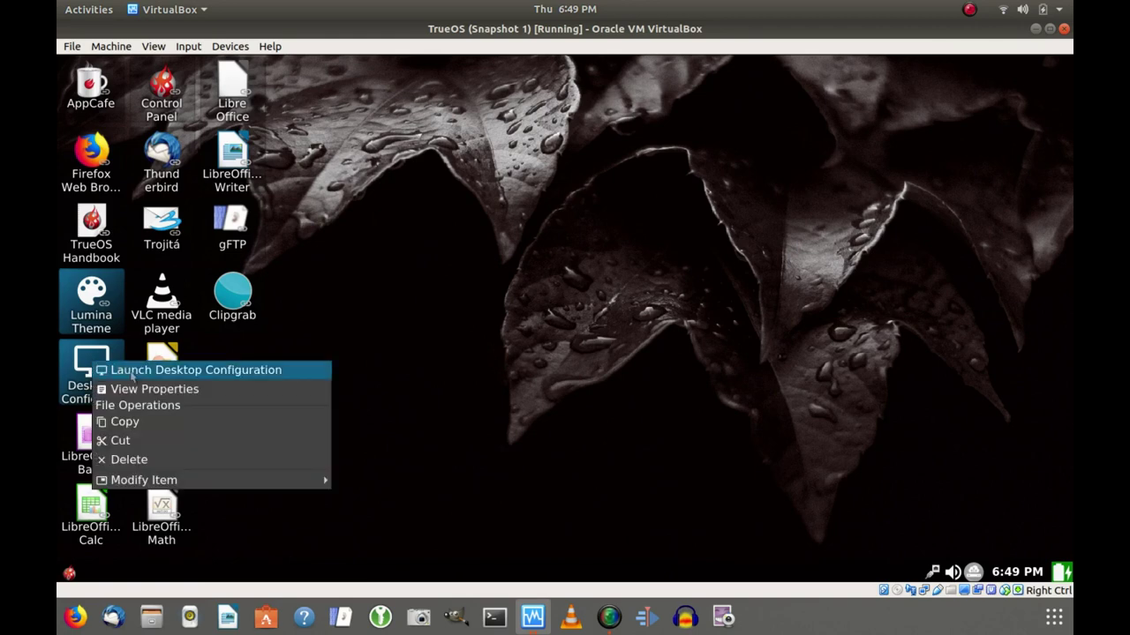
{"action": "left_click", "coordinate": [132, 370]}
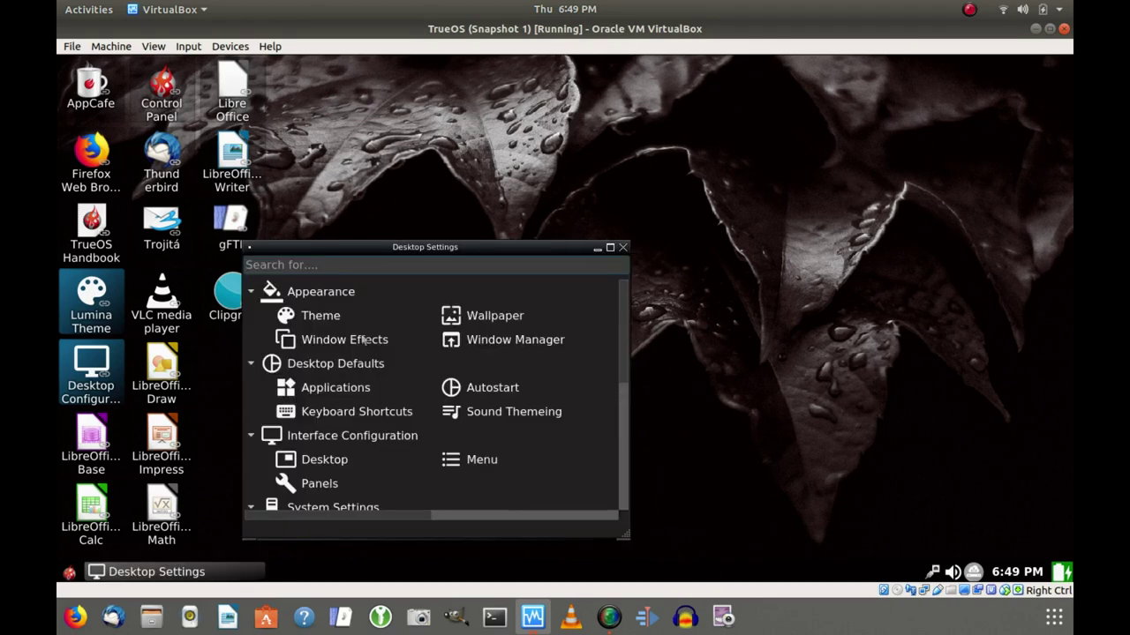
{"action": "left_click", "coordinate": [315, 392]}
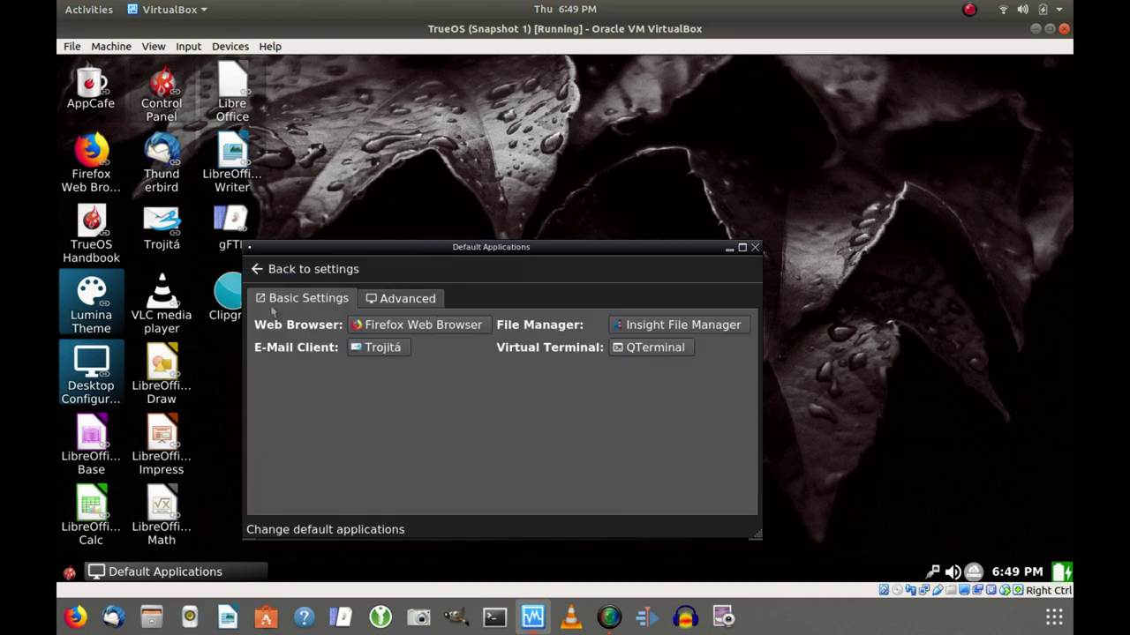
{"action": "left_click", "coordinate": [286, 274]}
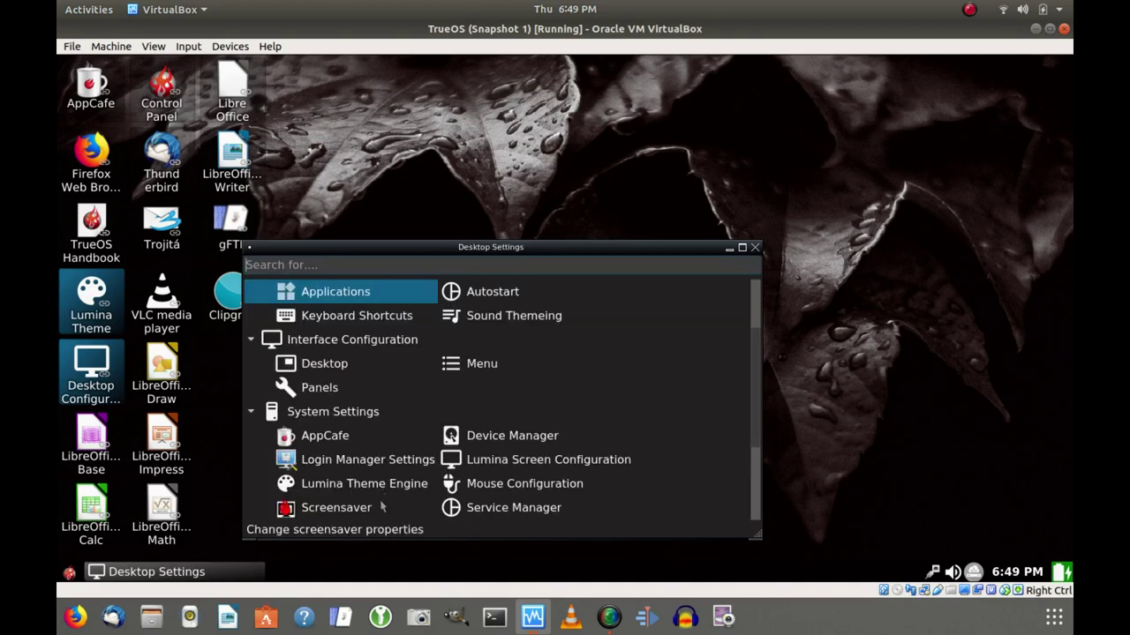
Check the Autostart services list, return to the overview, scroll down and open Service Manager.
{"action": "left_click", "coordinate": [481, 298]}
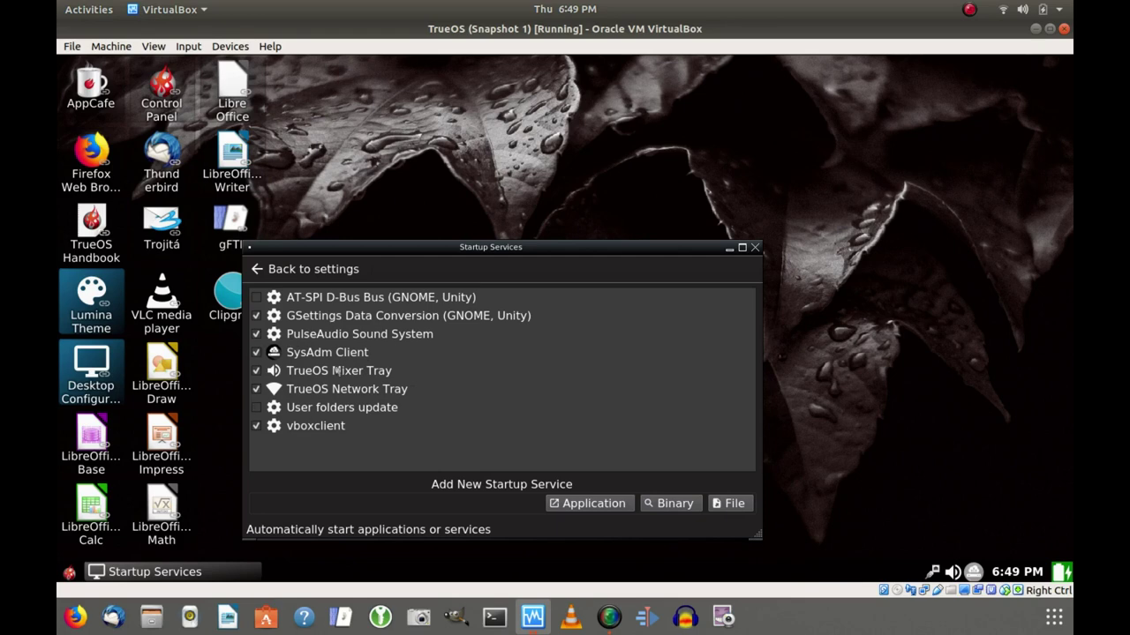
{"action": "left_click", "coordinate": [342, 270]}
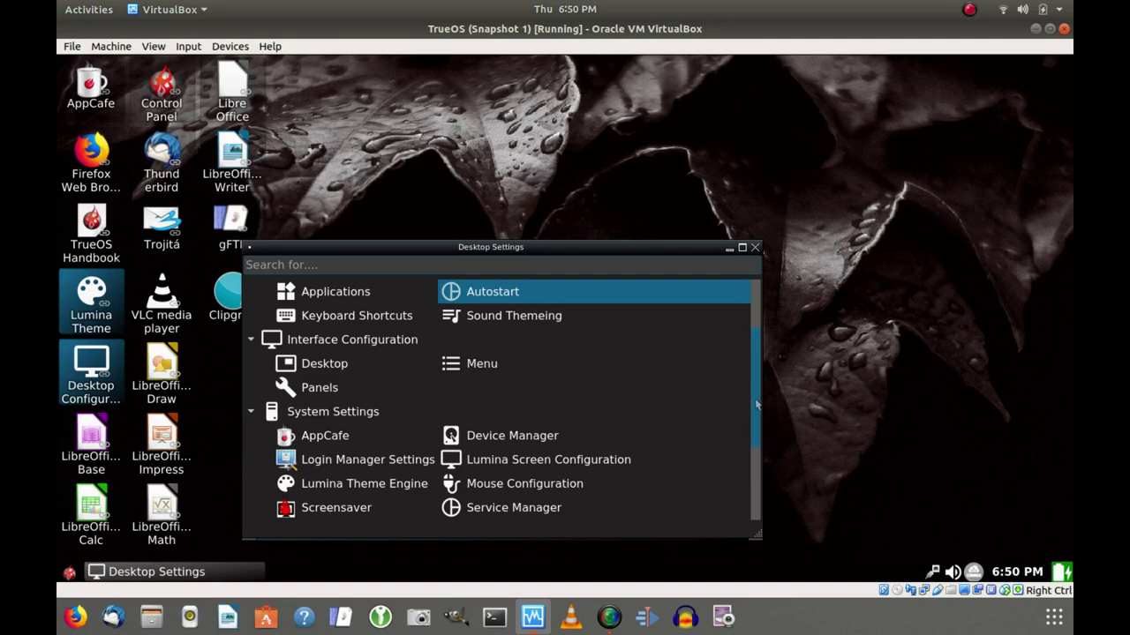
{"action": "left_click_drag", "start_coordinate": [756, 404], "coordinate": [763, 490]}
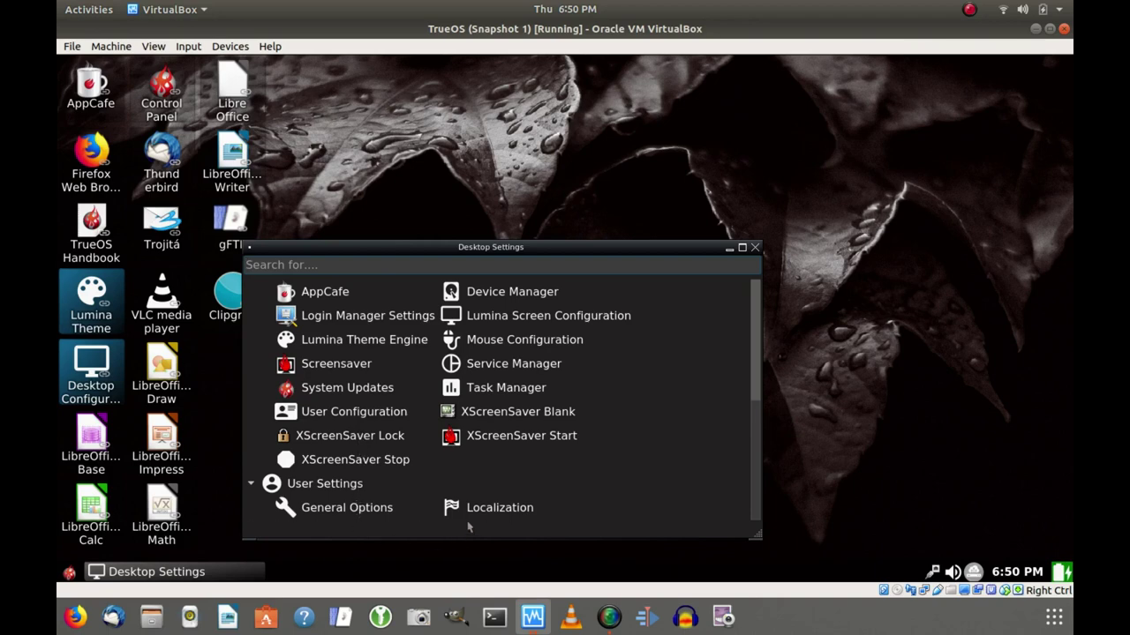
{"action": "left_click", "coordinate": [492, 373]}
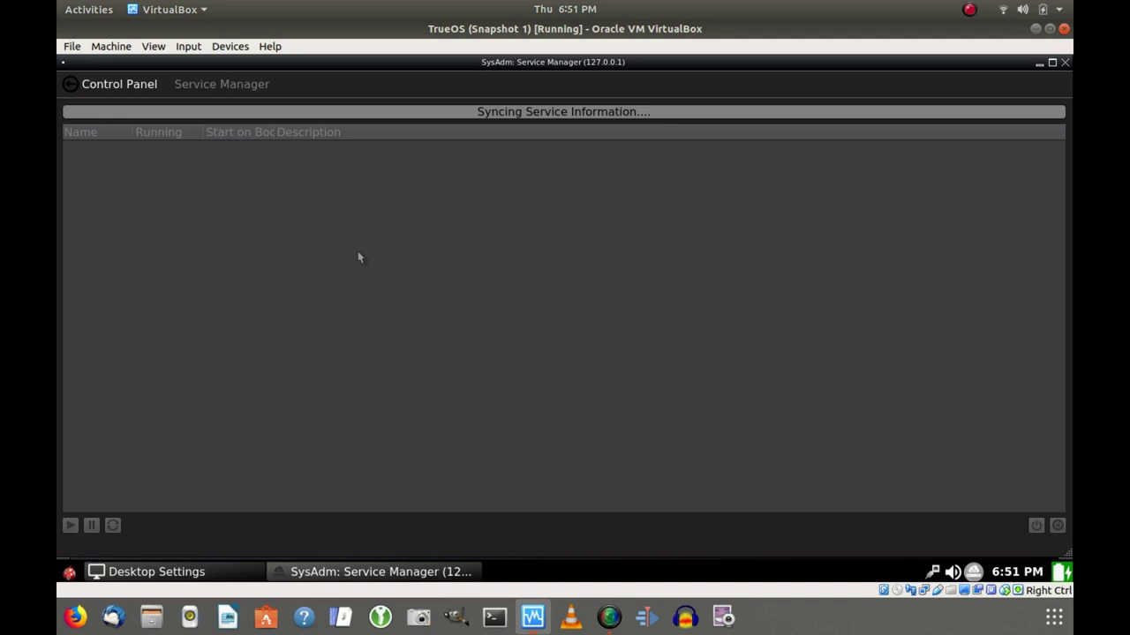
Minimize and restore the synced Service Manager window, then select the bluetooth service.
{"action": "left_click", "coordinate": [355, 573]}
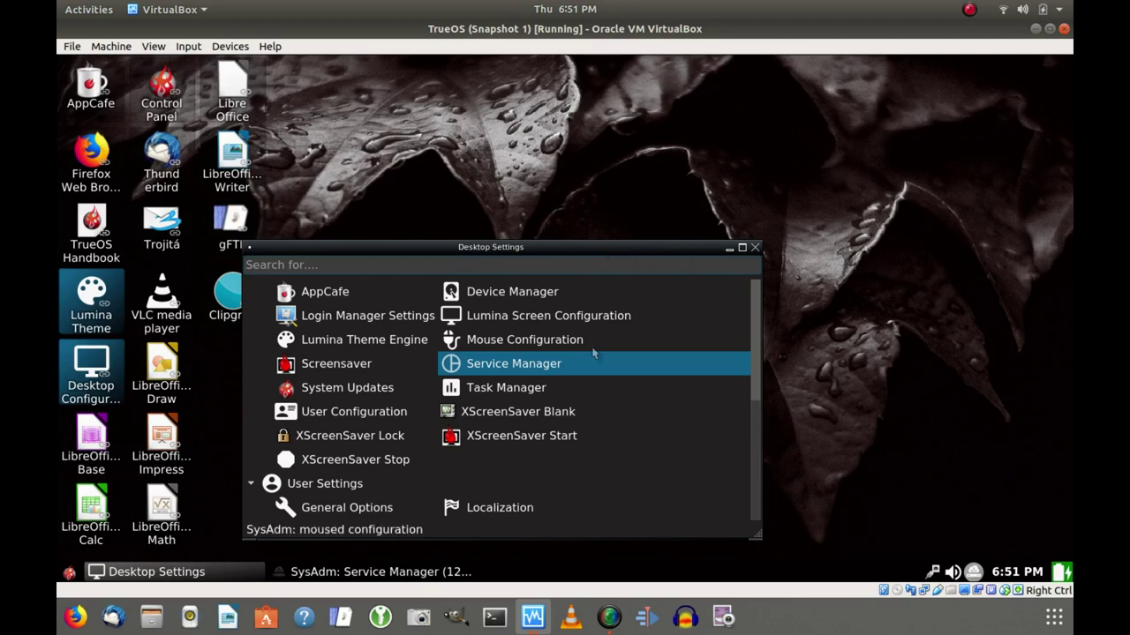
{"action": "left_click", "coordinate": [413, 572]}
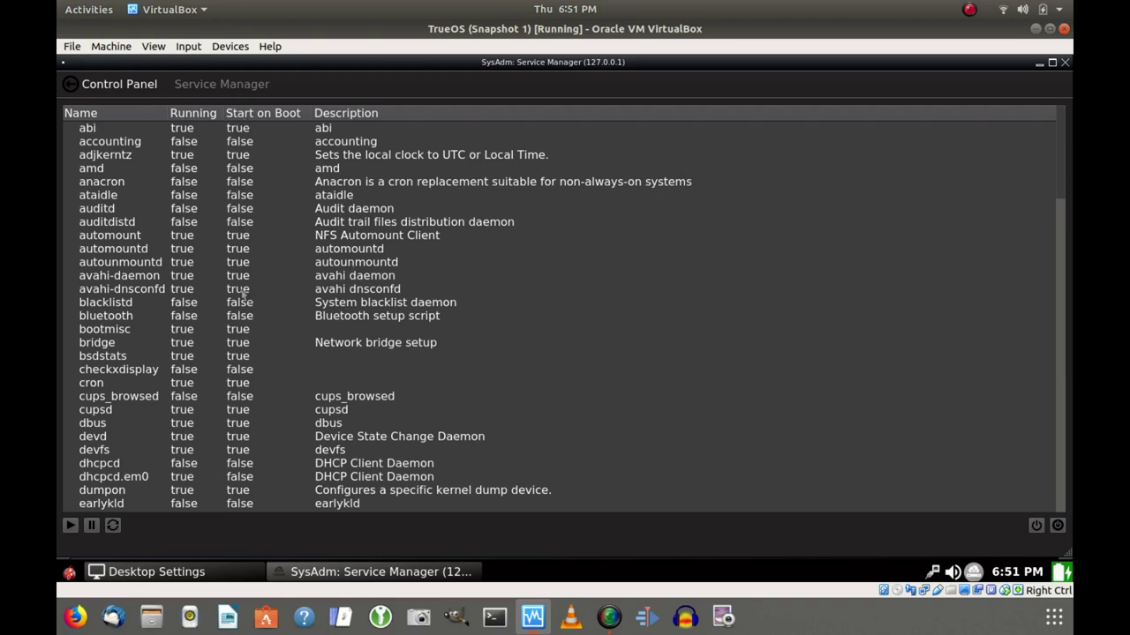
{"action": "left_click", "coordinate": [128, 320]}
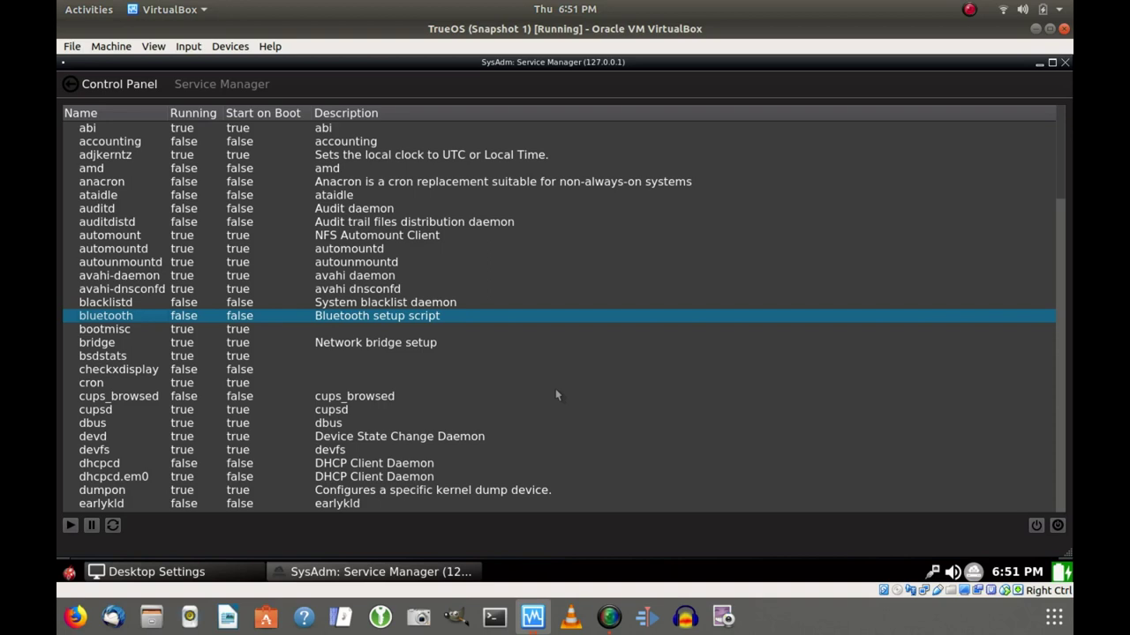
Start the bluetooth service, then close the Service Manager window.
{"action": "left_click", "coordinate": [73, 526]}
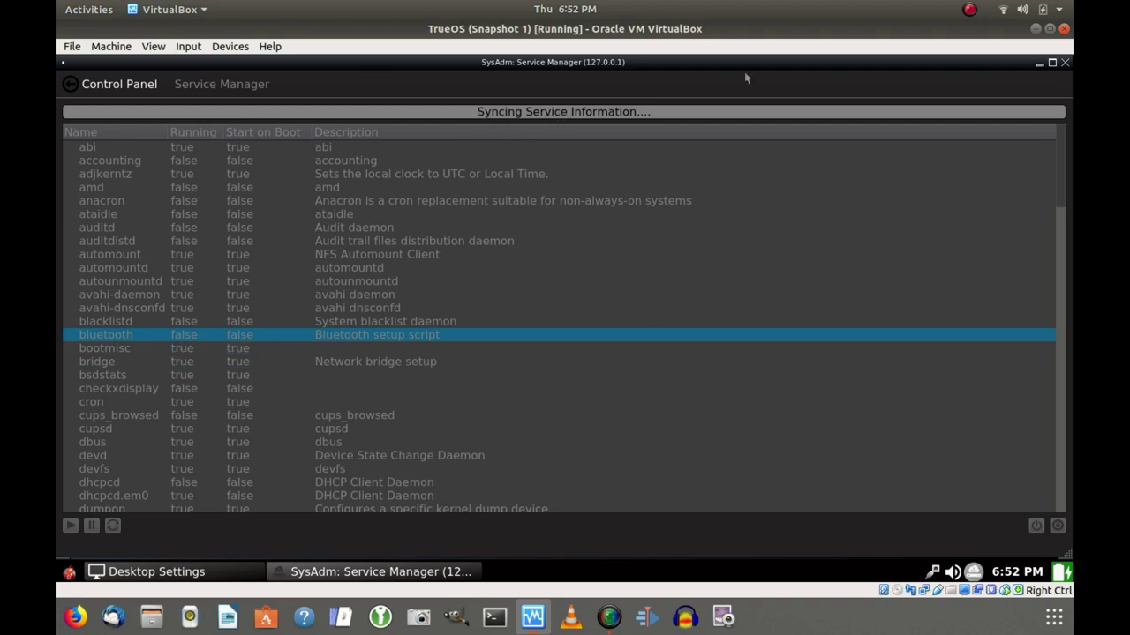
{"action": "left_click", "coordinate": [1065, 62]}
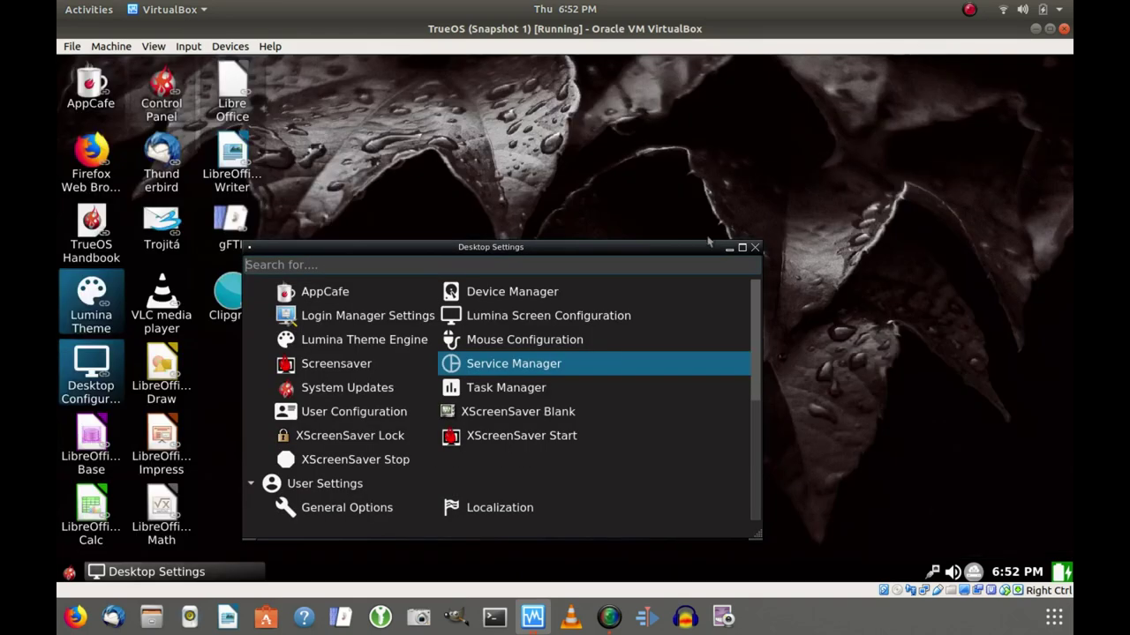
Close the Desktop Settings window and start Thunderbird via its desktop icon's Launch action.
{"action": "left_click", "coordinate": [754, 248]}
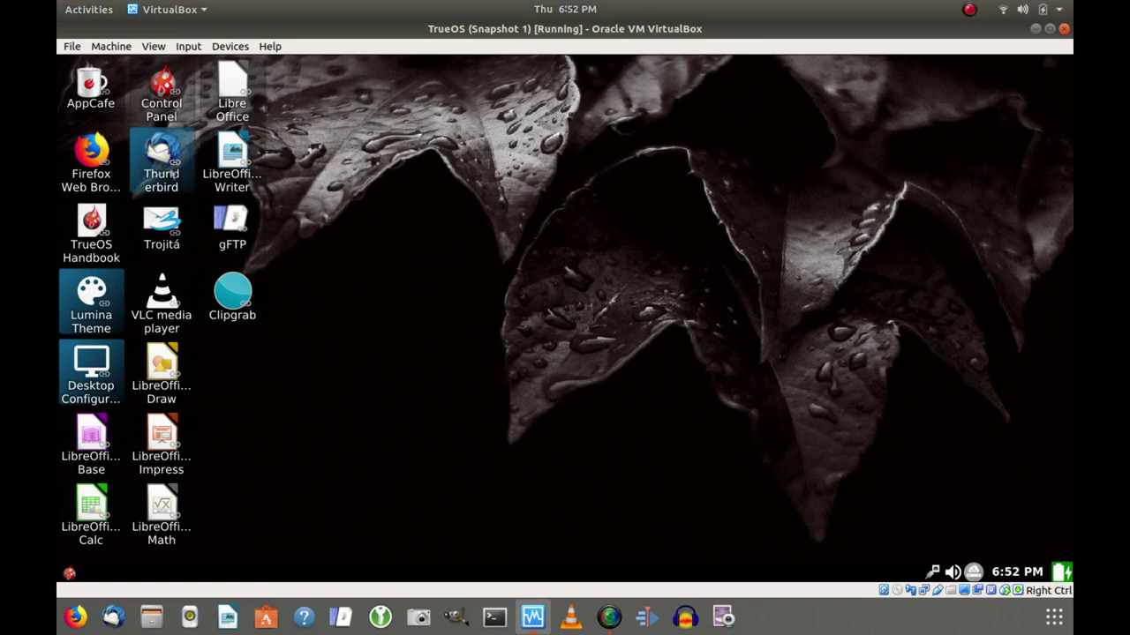
{"action": "right_click", "coordinate": [164, 160]}
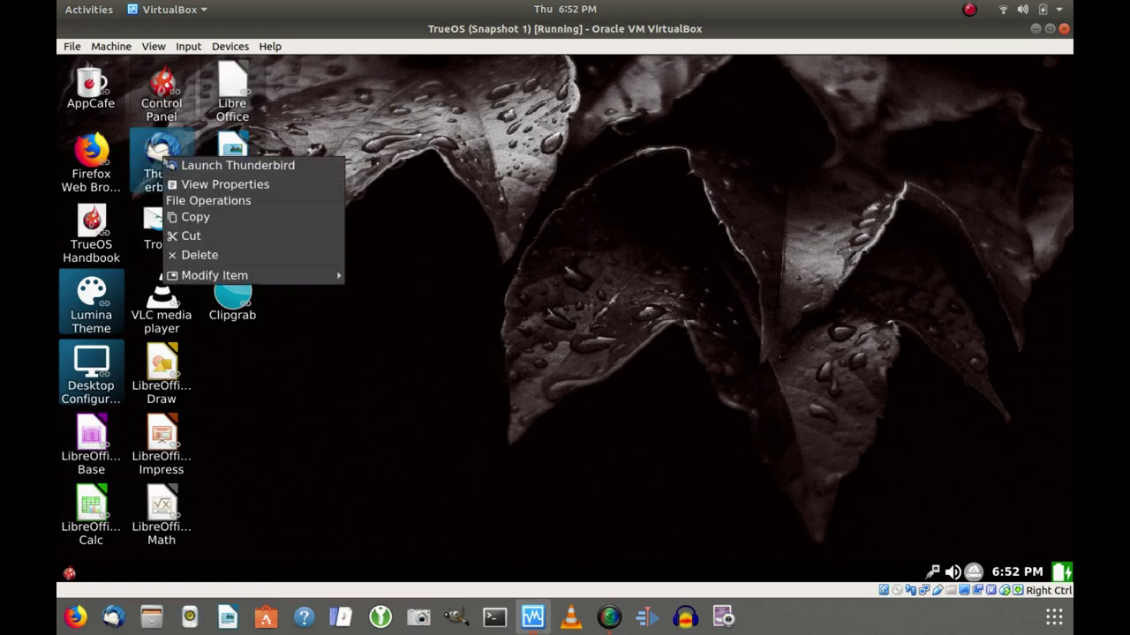
{"action": "left_click", "coordinate": [212, 167]}
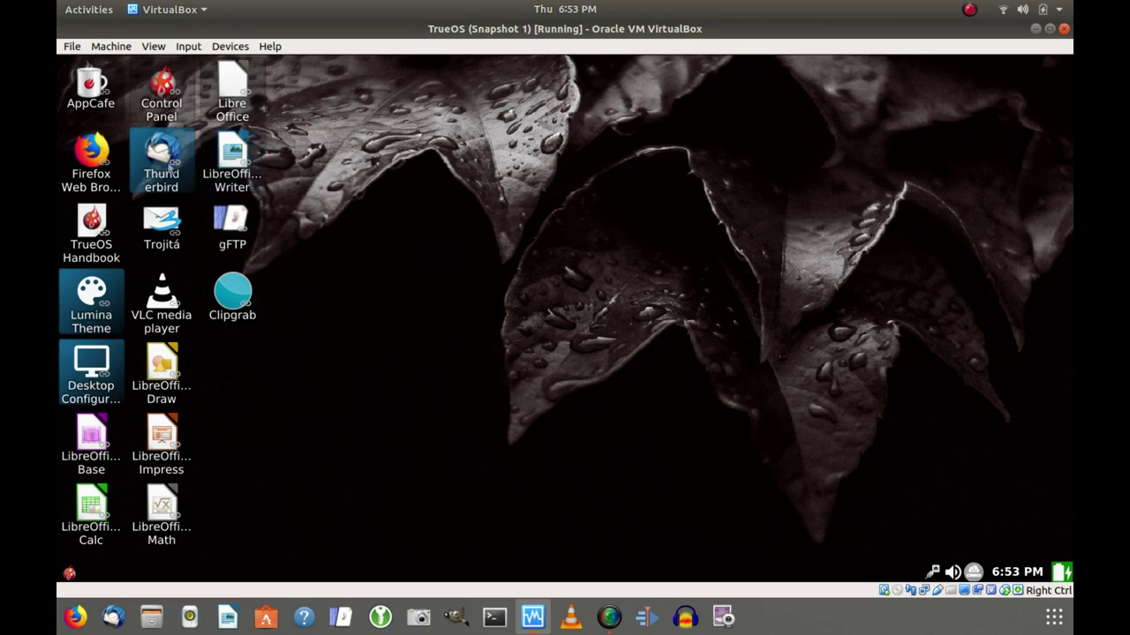
{"action": "right_click", "coordinate": [168, 166]}
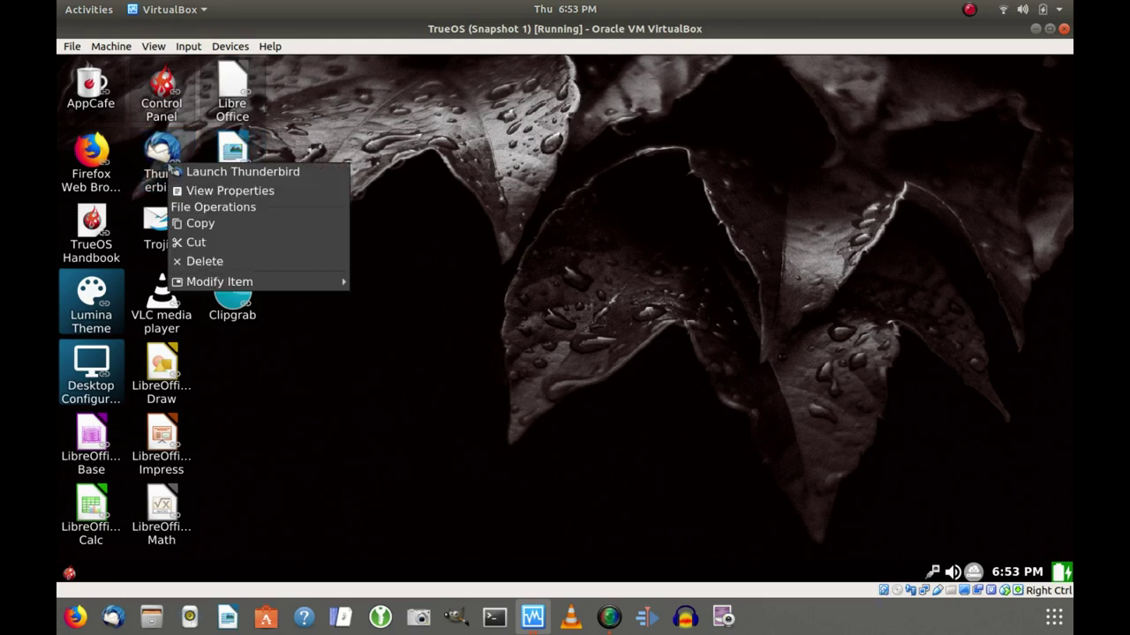
{"action": "left_click", "coordinate": [251, 172]}
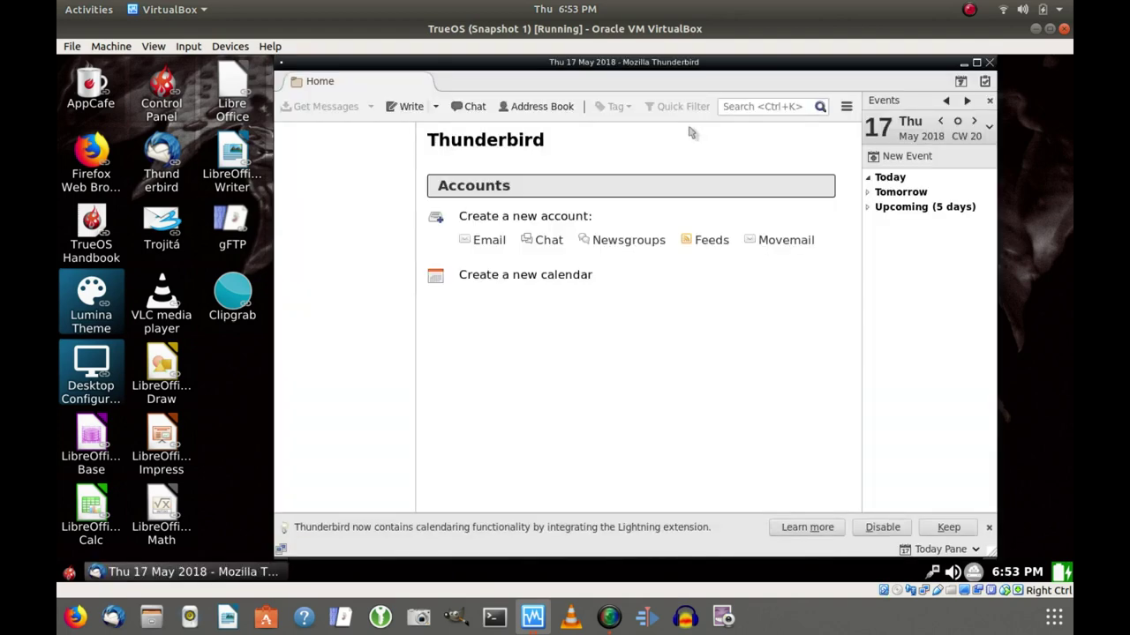
{"action": "left_click", "coordinate": [976, 63]}
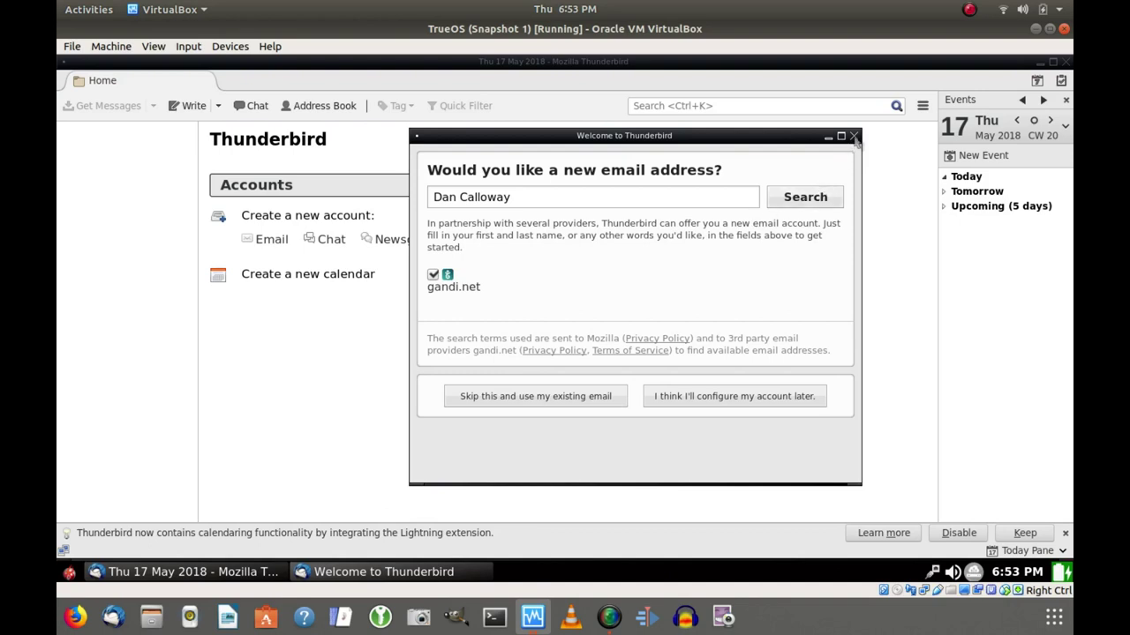
{"action": "left_click", "coordinate": [854, 137]}
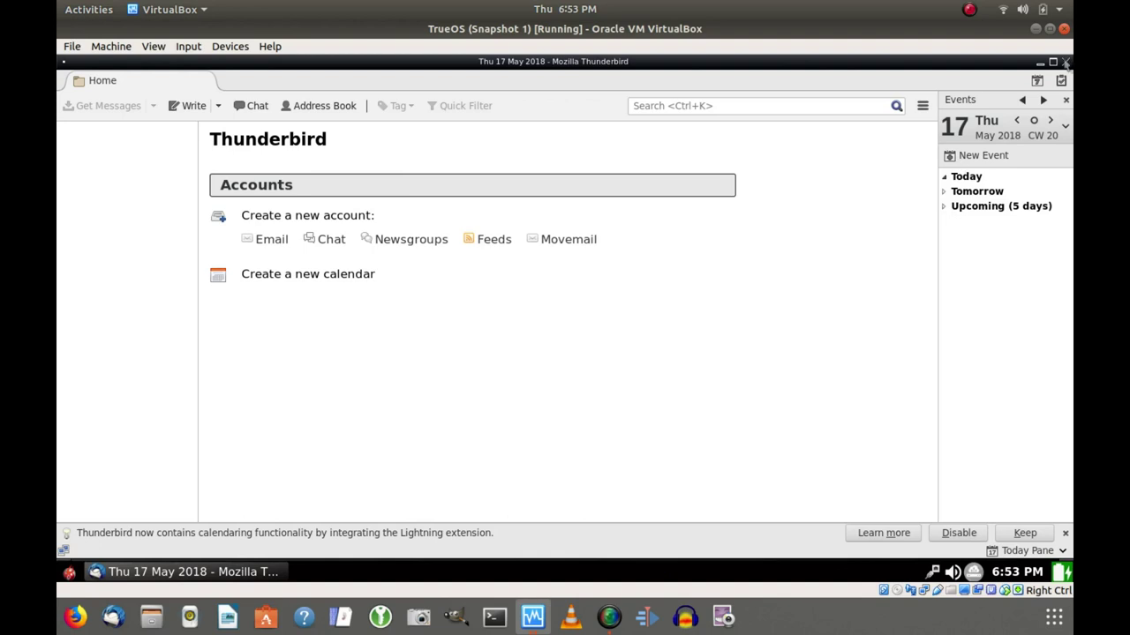
{"action": "left_click", "coordinate": [1065, 63]}
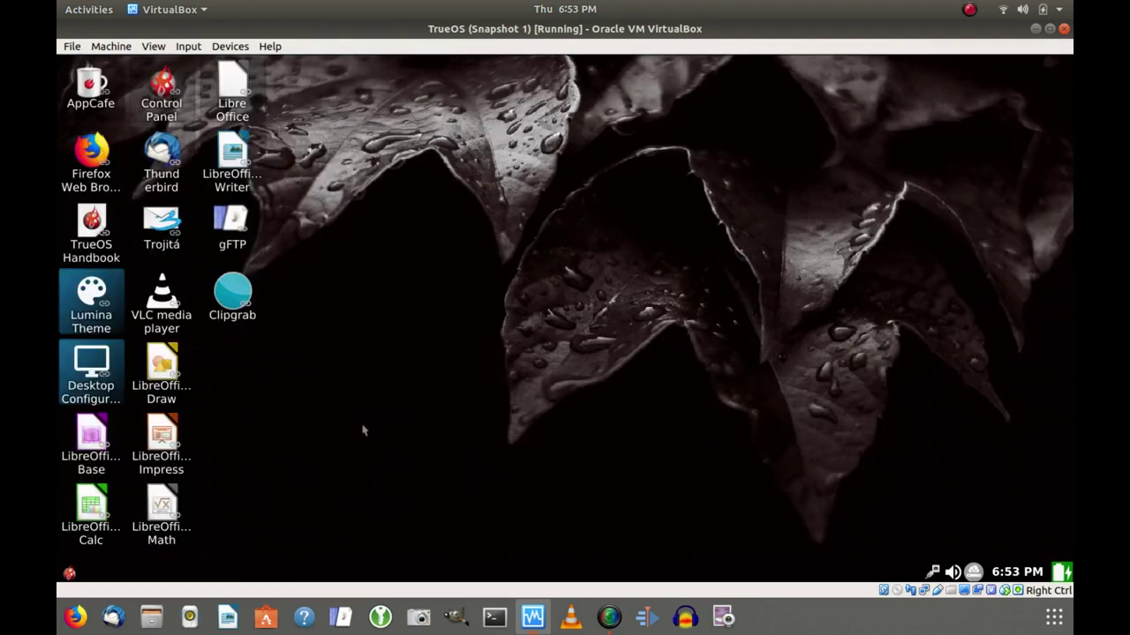
{"action": "left_click", "coordinate": [70, 575]}
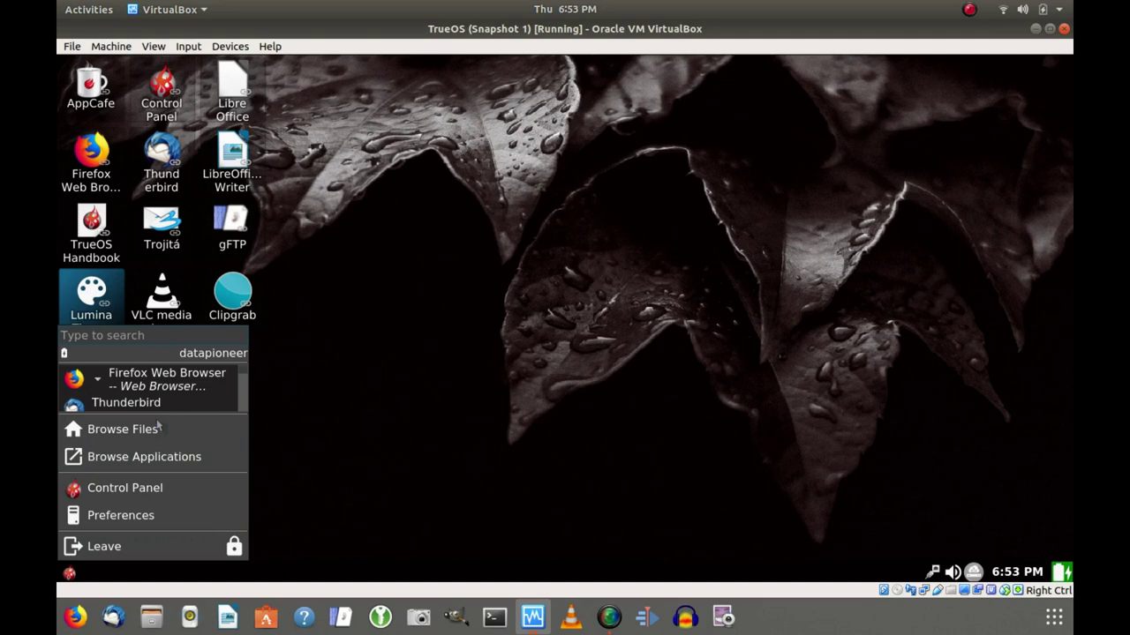
Open the Firewall manager from Control Panel, showing ports 5353/udp and 22/tcp, and expand its service list.
{"action": "left_click", "coordinate": [129, 491]}
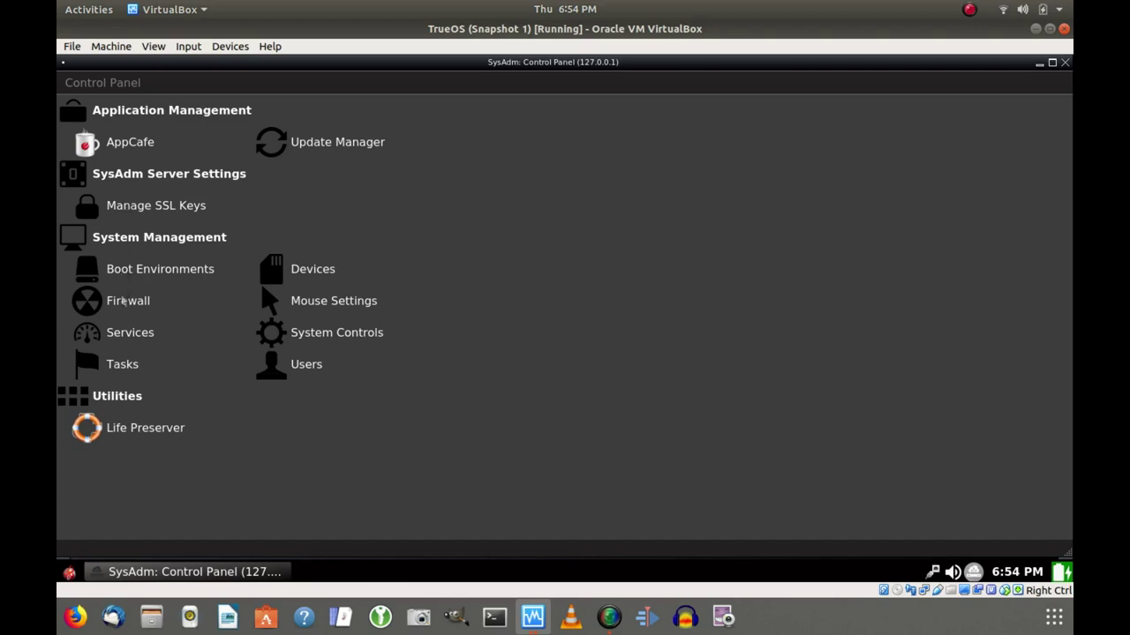
{"action": "left_click", "coordinate": [125, 303]}
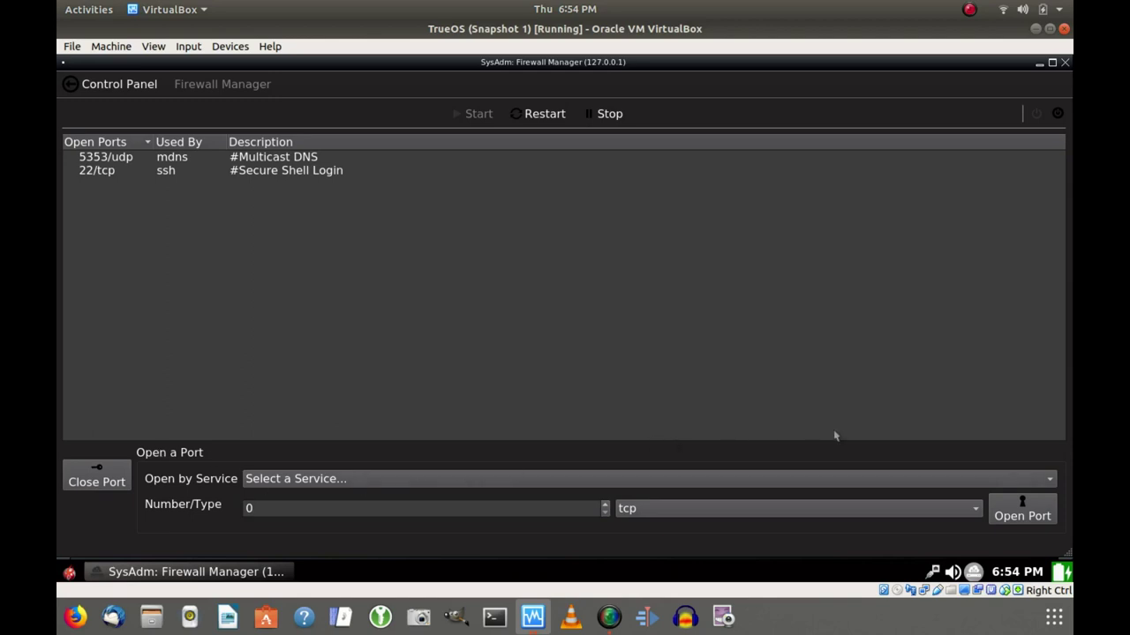
{"action": "left_click", "coordinate": [1050, 481]}
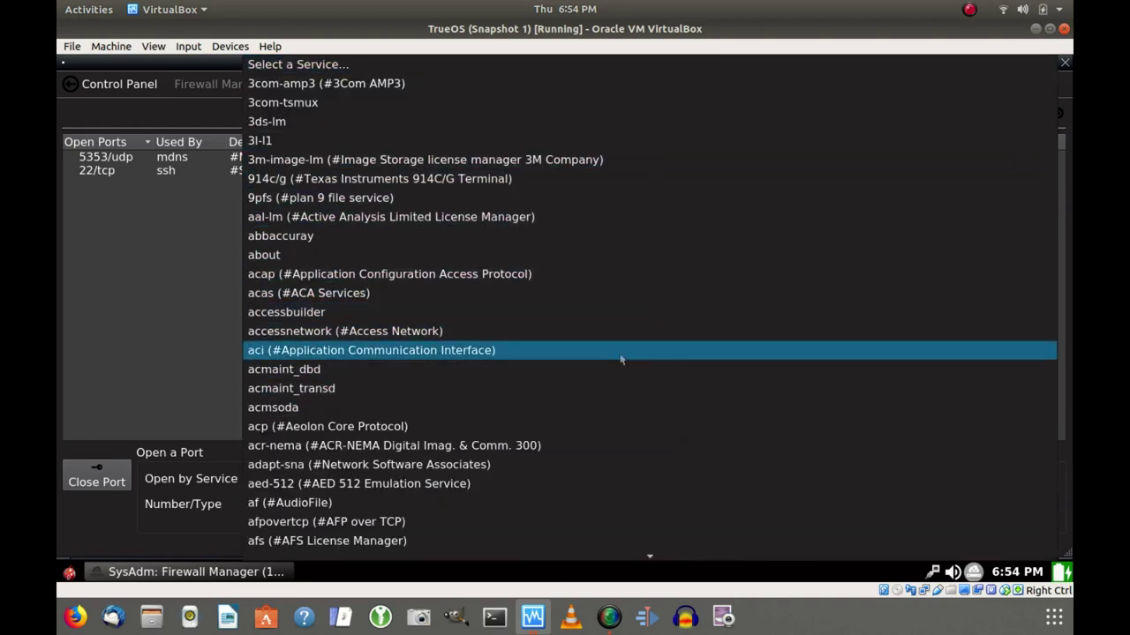
Close the 22/tcp ssh port, open port 0 over tcp, then close 0/tcp again.
{"action": "left_click", "coordinate": [166, 272]}
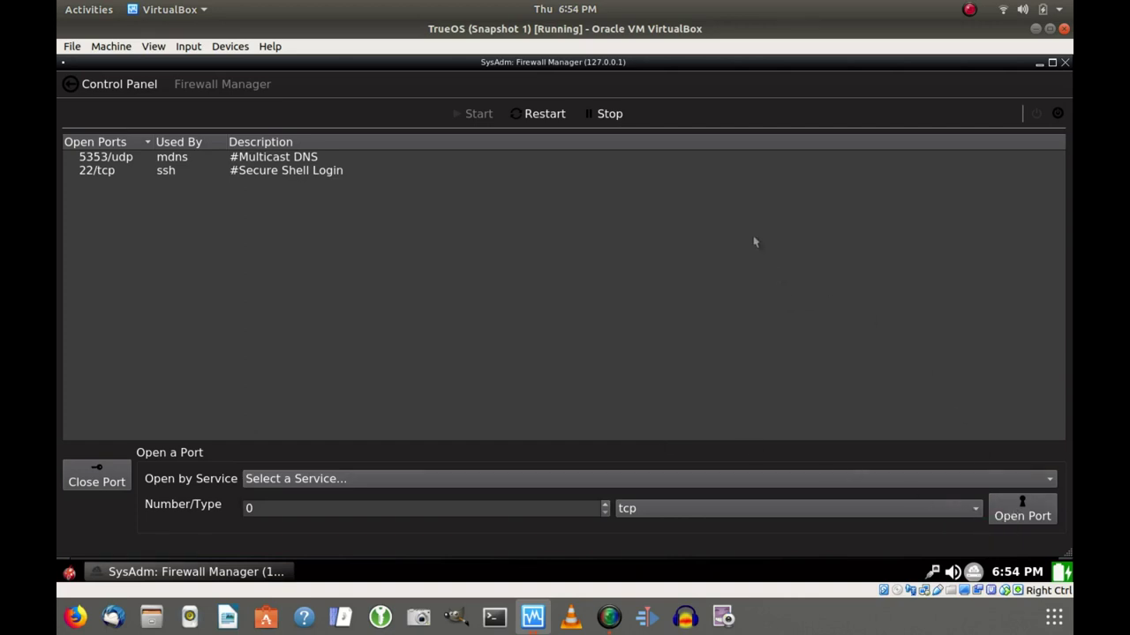
{"action": "left_click", "coordinate": [96, 173]}
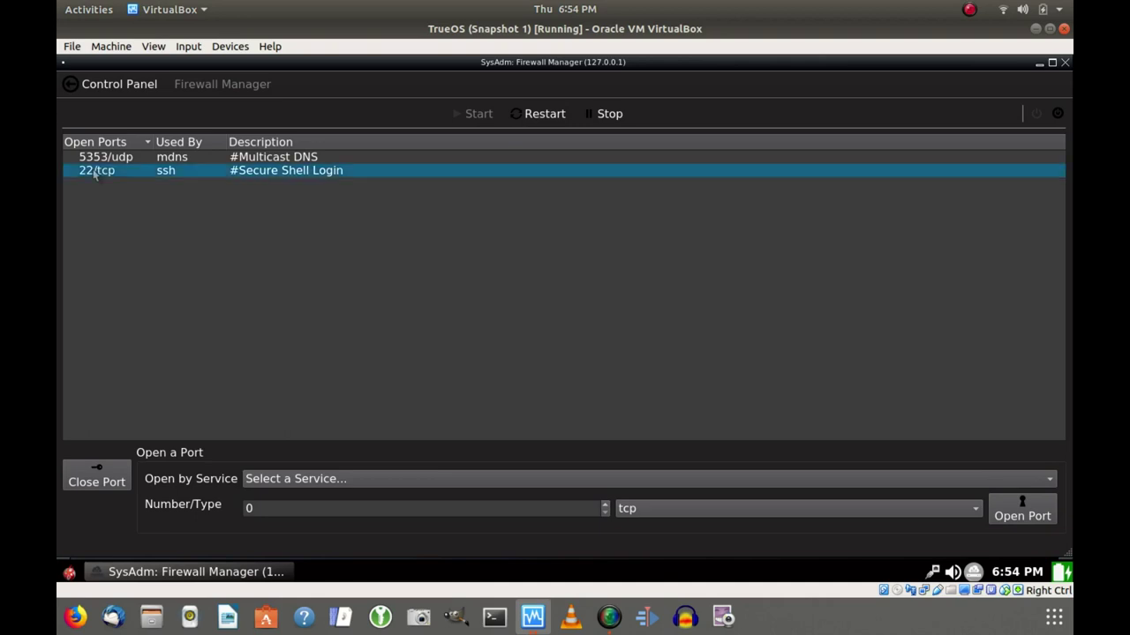
{"action": "left_click", "coordinate": [105, 485]}
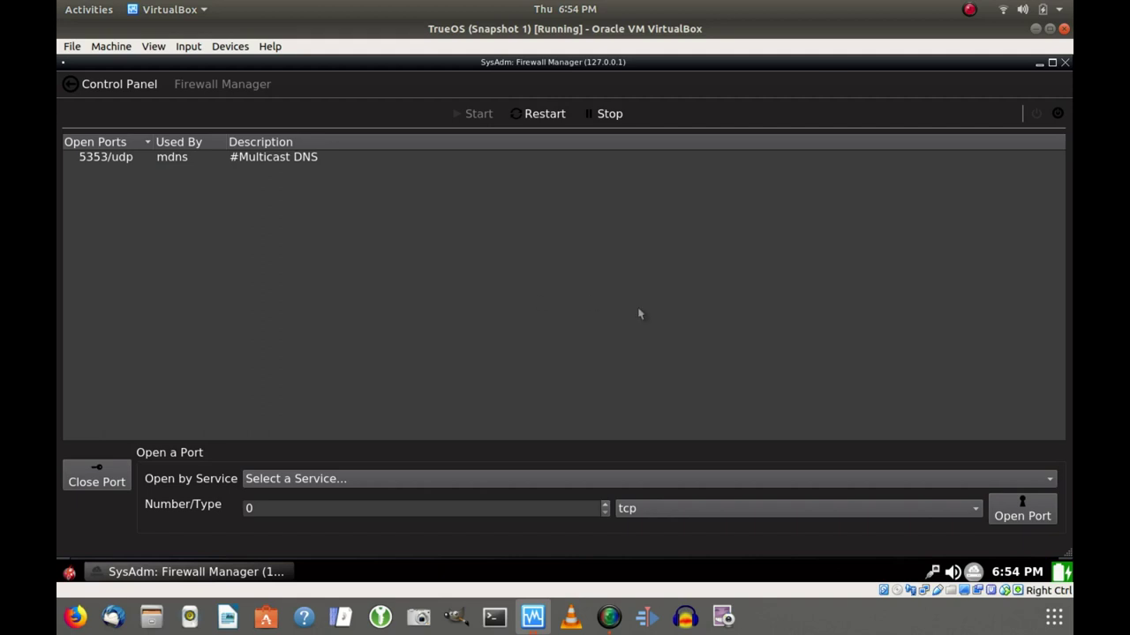
{"action": "left_click", "coordinate": [1006, 507]}
{"action": "left_click", "coordinate": [96, 173]}
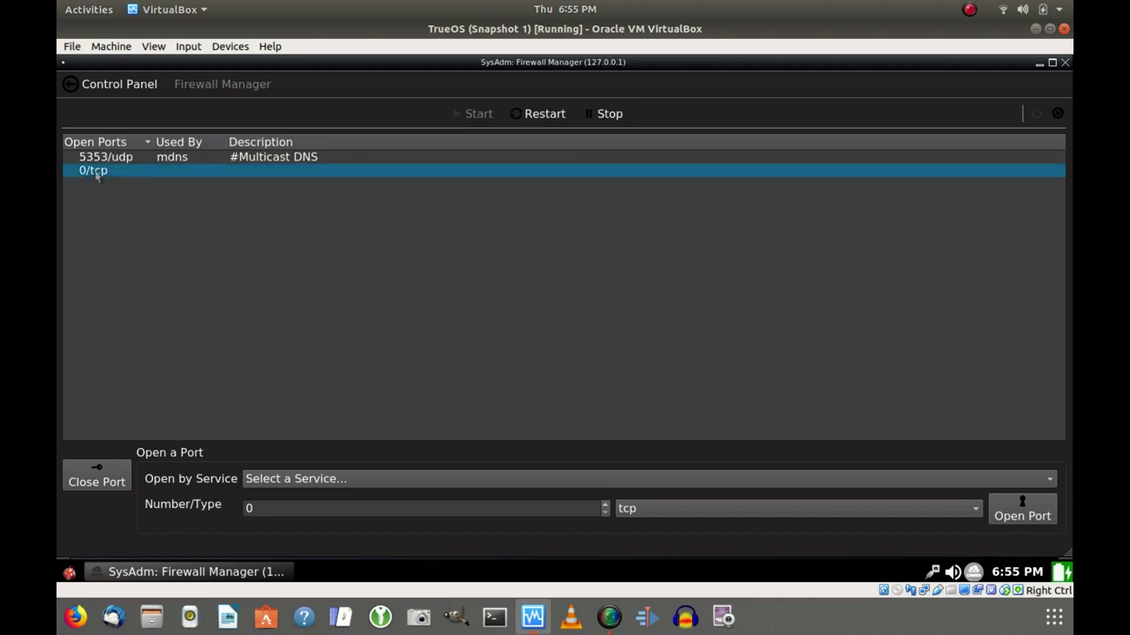
{"action": "left_click", "coordinate": [109, 478]}
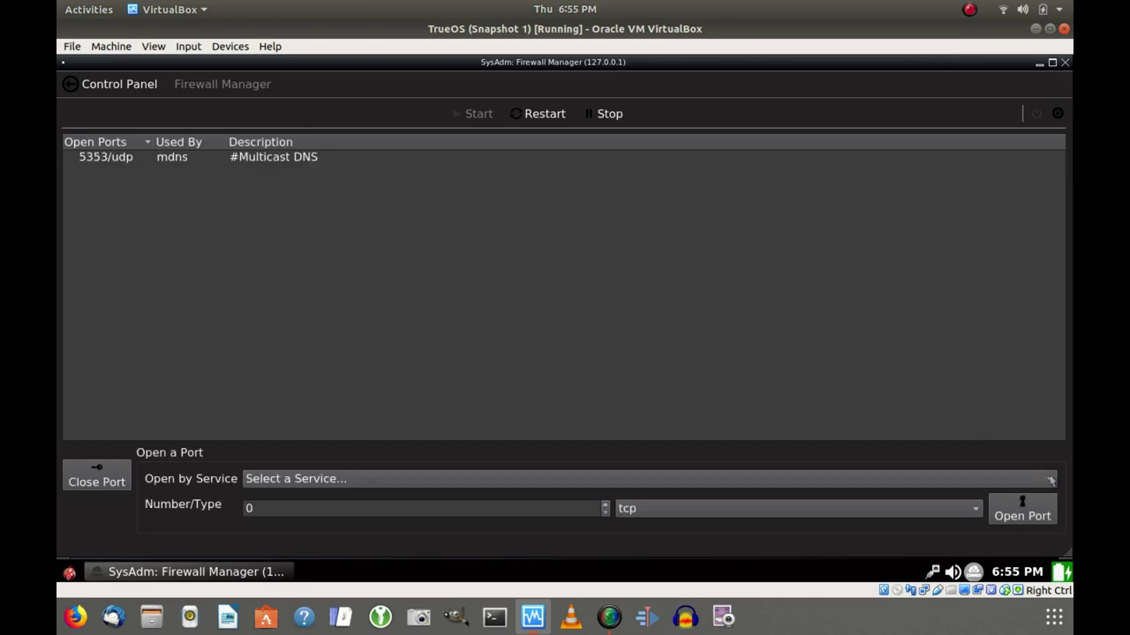
Open and dismiss the Open by Service list several times without choosing a service.
{"action": "left_click", "coordinate": [1051, 481]}
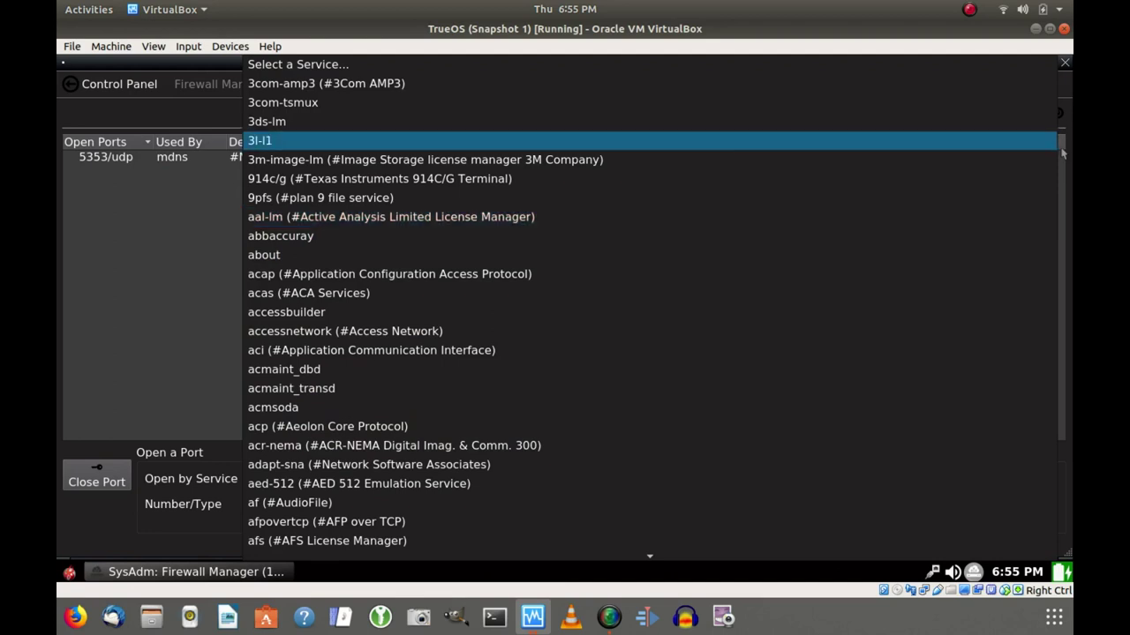
{"action": "key", "text": "Escape"}
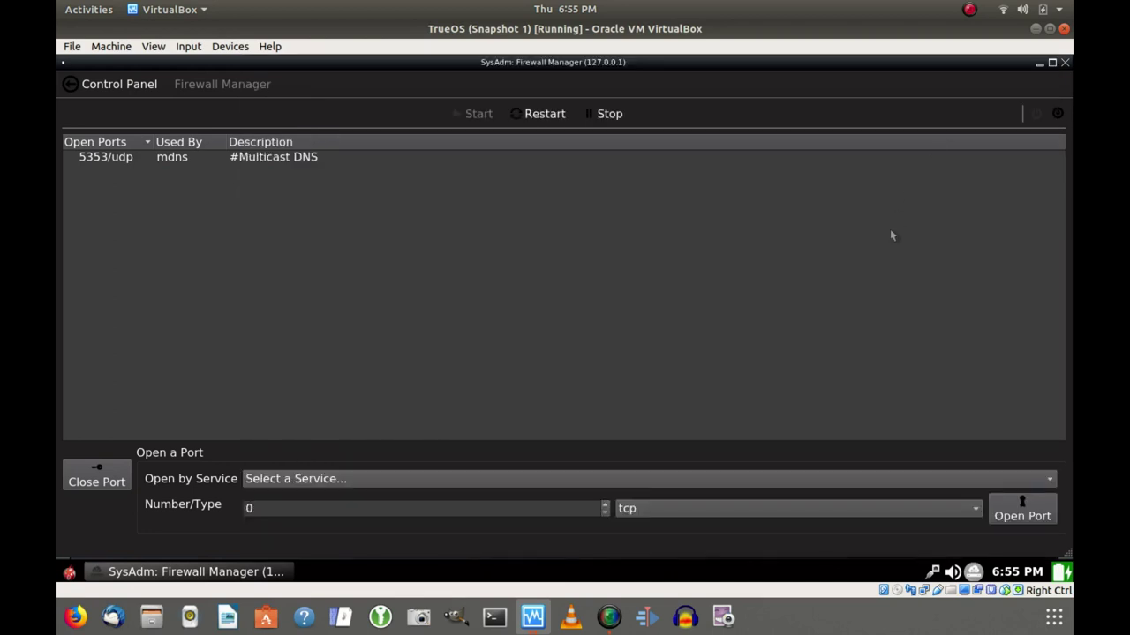
{"action": "left_click", "coordinate": [1049, 481]}
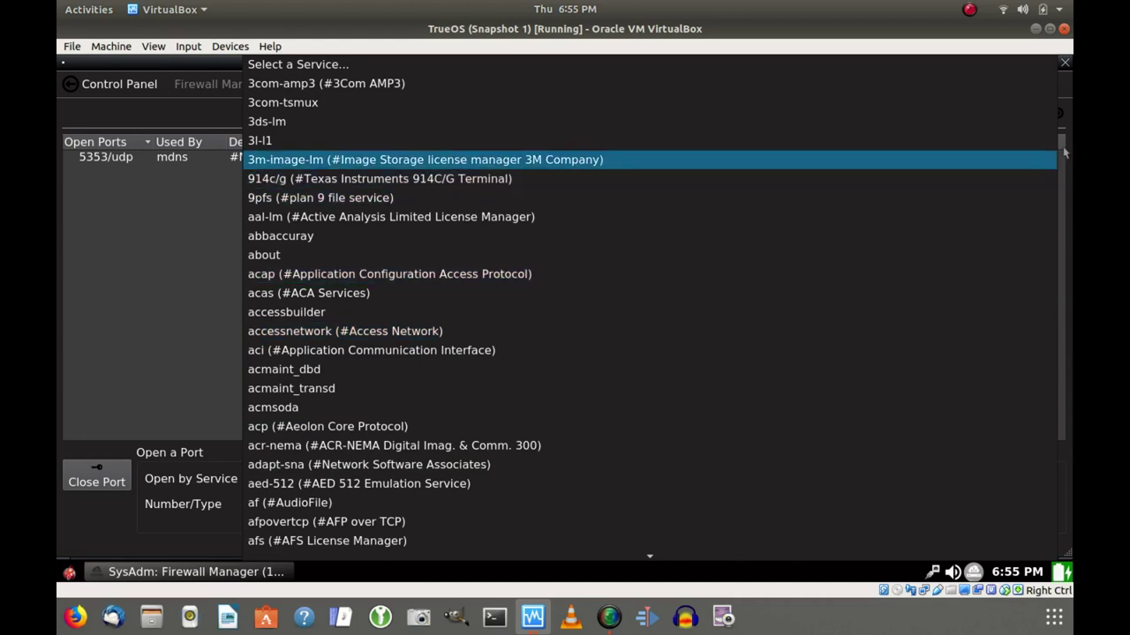
{"action": "key", "text": "Escape"}
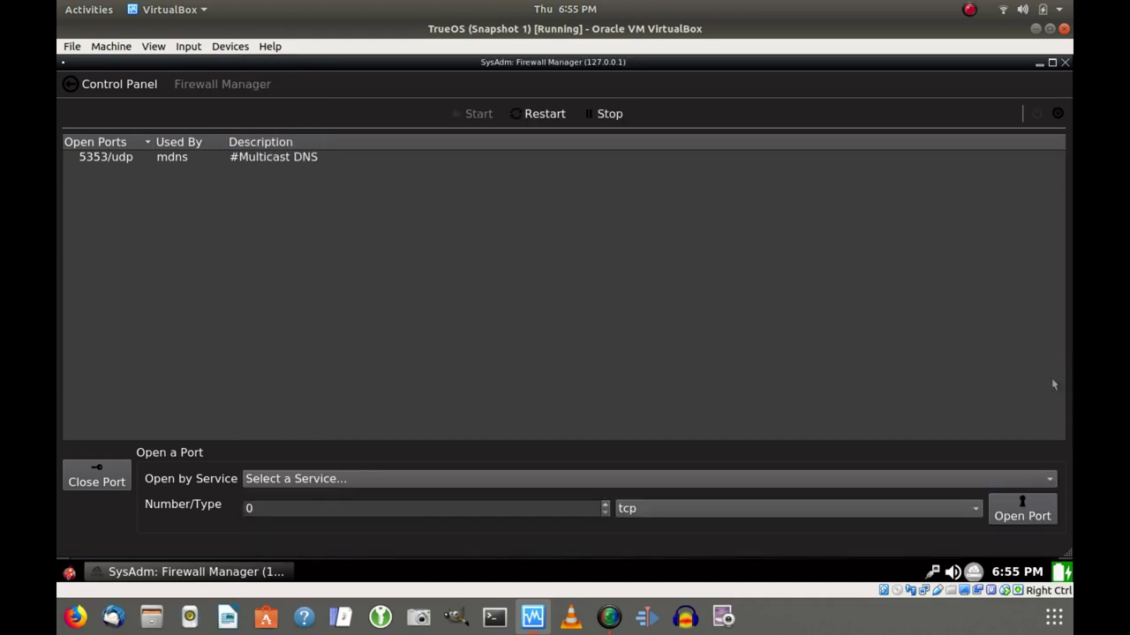
{"action": "left_click", "coordinate": [1051, 477]}
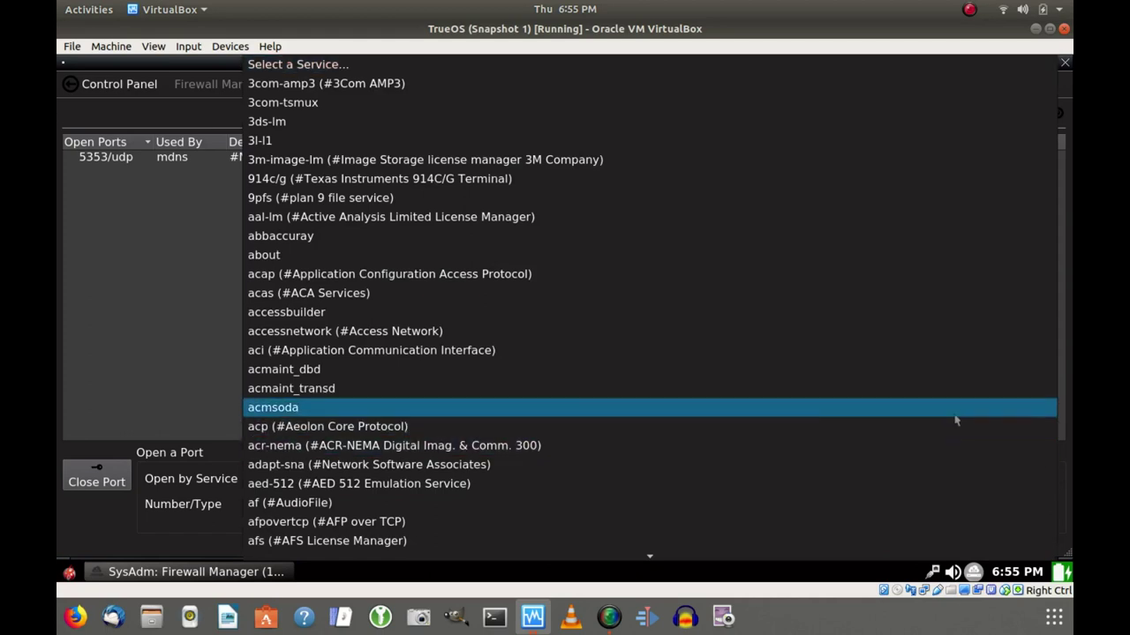
{"action": "left_click", "coordinate": [1063, 377]}
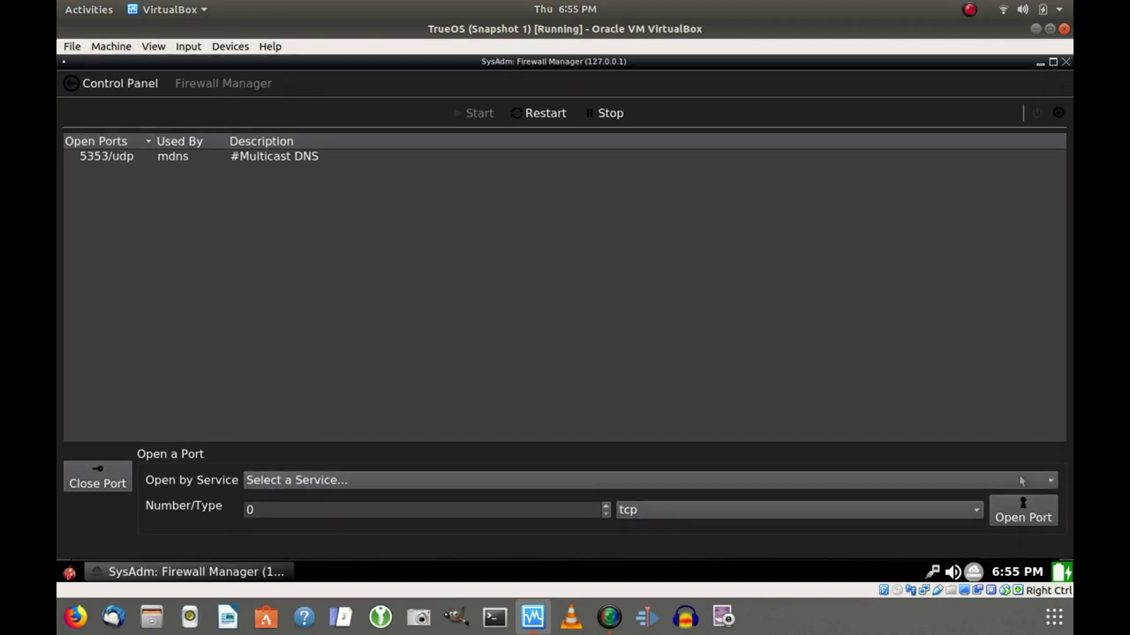
{"action": "left_click", "coordinate": [1021, 481]}
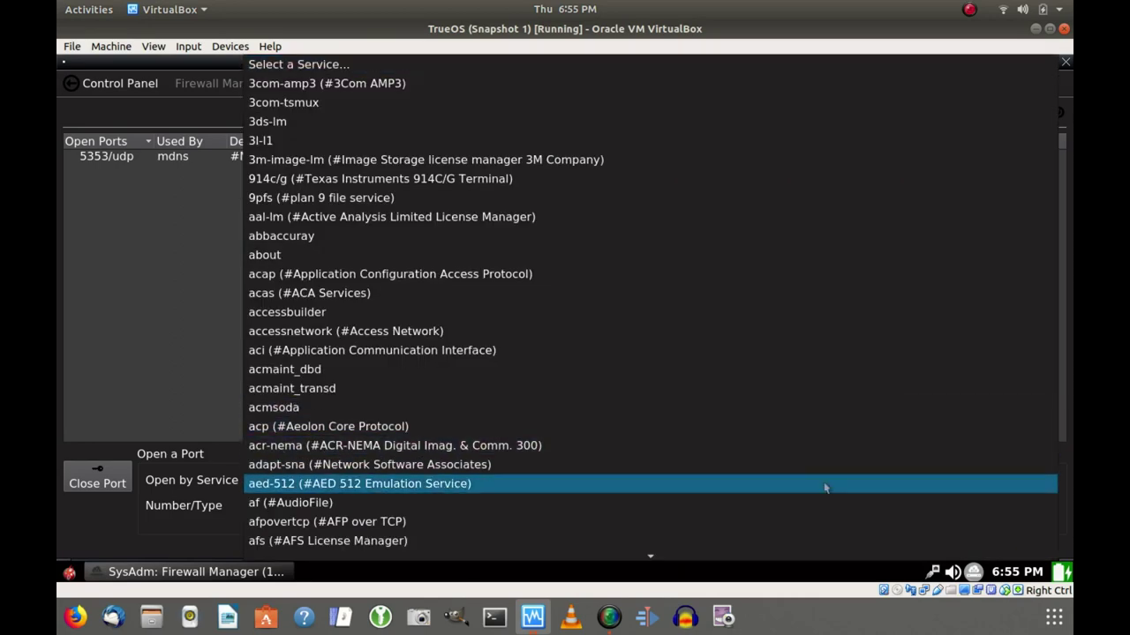
{"action": "mouse_move", "coordinate": [764, 563]}
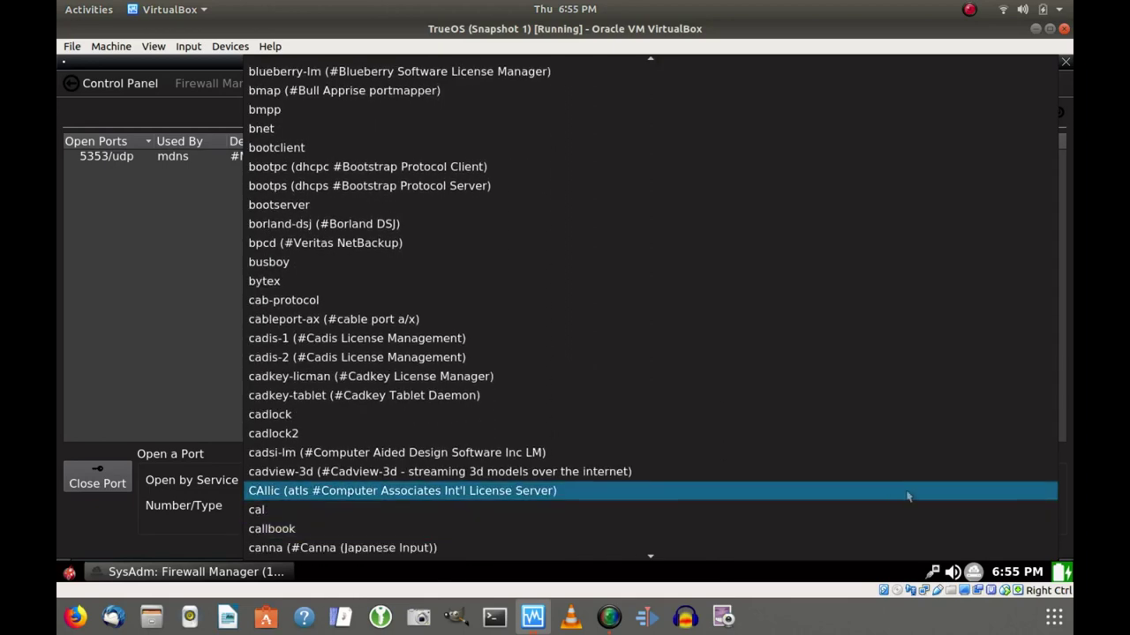
{"action": "left_click", "coordinate": [1065, 414]}
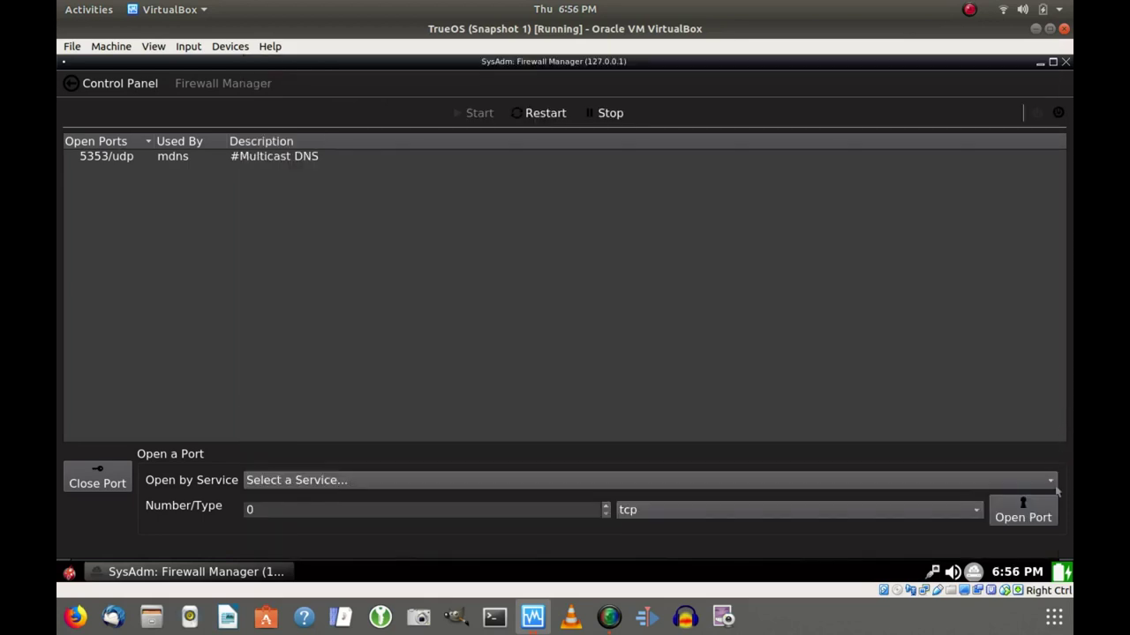
Pick ssh (#Secure Shell Login) from the service list, opening ports 22/udp and 22/tcp.
{"action": "left_click", "coordinate": [941, 482]}
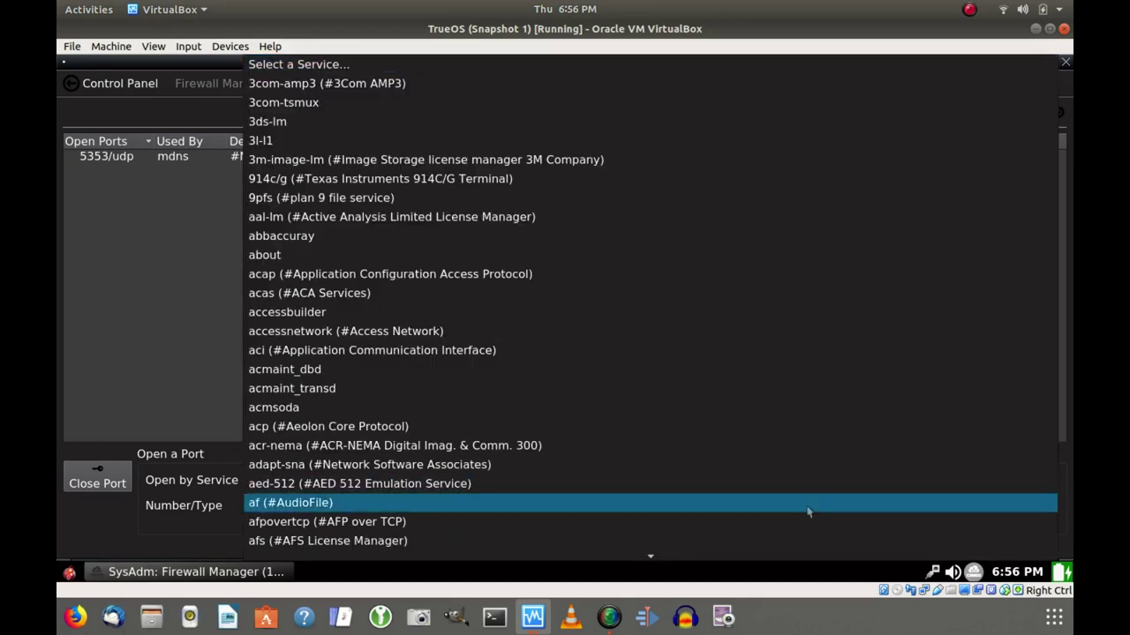
{"action": "key", "text": "Down"}
{"action": "key", "text": "Down"}
{"action": "key", "text": "Down"}
{"action": "key", "text": "Down"}
{"action": "key", "text": "Down"}
{"action": "key", "text": "Down"}
{"action": "key", "text": "Down"}
{"action": "key", "text": "Down"}
{"action": "key", "text": "Down"}
{"action": "key", "text": "Down"}
{"action": "key", "text": "Down"}
{"action": "key", "text": "Down"}
{"action": "key", "text": "Down"}
{"action": "key", "text": "Down"}
{"action": "key", "text": "Down"}
{"action": "key", "text": "Down"}
{"action": "key", "text": "Down"}
{"action": "key", "text": "Down"}
{"action": "key", "text": "Down"}
{"action": "key", "text": "Down"}
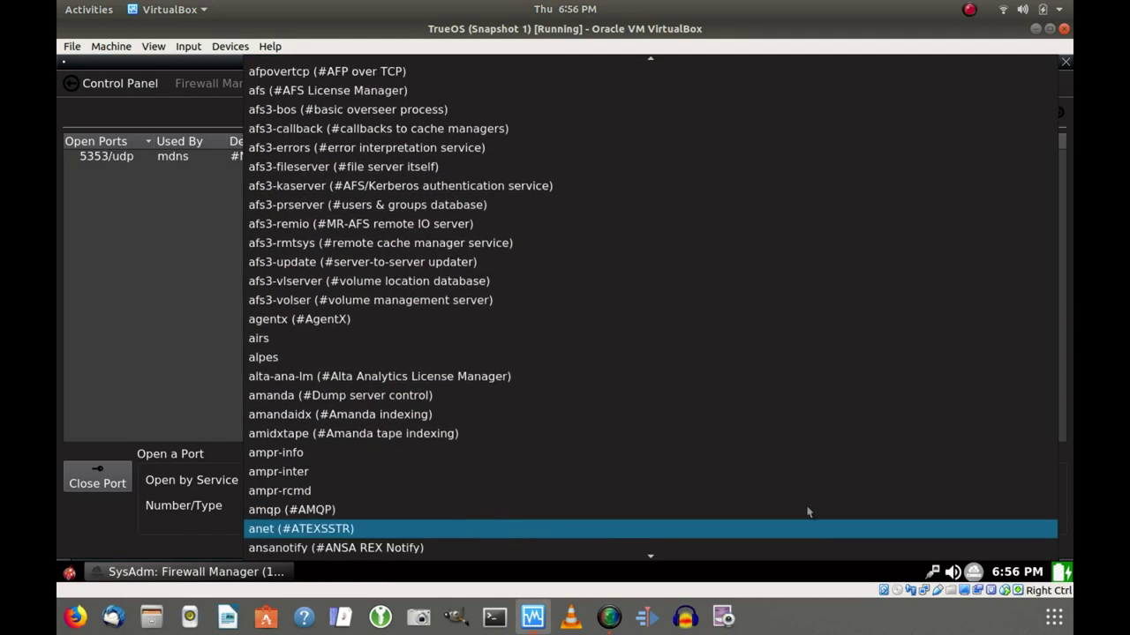
{"action": "key", "text": "Down"}
{"action": "key", "text": "Down"}
{"action": "key", "text": "Down"}
{"action": "key", "text": "Down"}
{"action": "key", "text": "Down"}
{"action": "key", "text": "Down"}
{"action": "key", "text": "Down"}
{"action": "key", "text": "Down"}
{"action": "key", "text": "Down"}
{"action": "key", "text": "Down"}
{"action": "key", "text": "Down"}
{"action": "key", "text": "Down"}
{"action": "key", "text": "Down"}
{"action": "key", "text": "Down"}
{"action": "key", "text": "Down"}
{"action": "key", "text": "Down"}
{"action": "key", "text": "Down"}
{"action": "key", "text": "Down"}
{"action": "key", "text": "Down"}
{"action": "key", "text": "Down"}
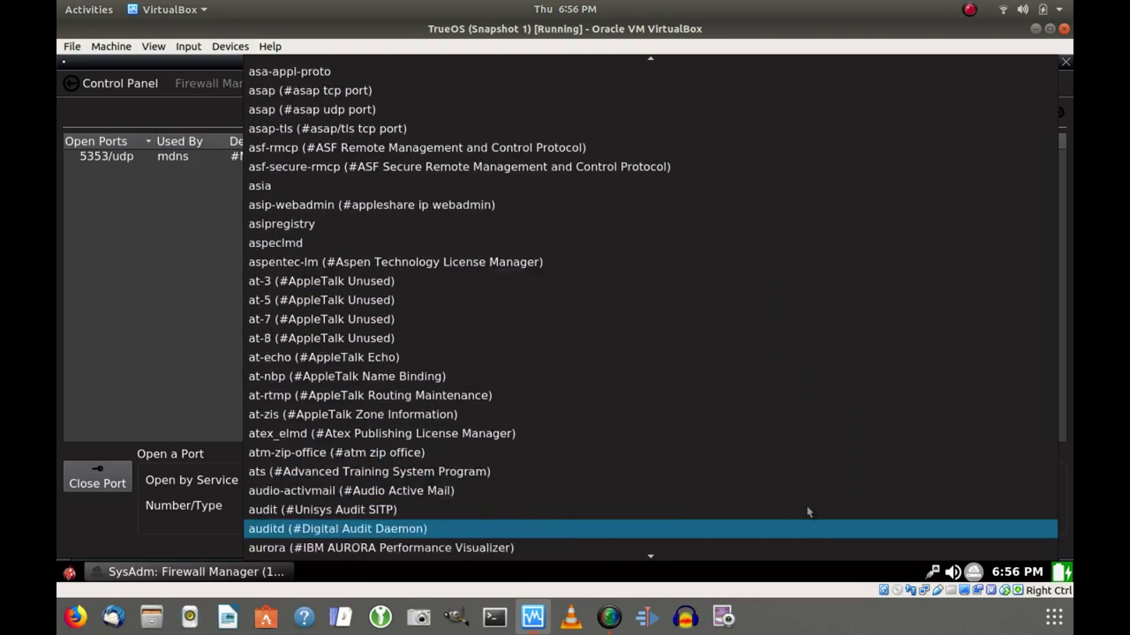
{"action": "key", "text": "Down"}
{"action": "key", "text": "Down"}
{"action": "key", "text": "Down"}
{"action": "key", "text": "Down"}
{"action": "key", "text": "Down"}
{"action": "key", "text": "Down"}
{"action": "key", "text": "Down"}
{"action": "key", "text": "Down"}
{"action": "key", "text": "Down"}
{"action": "key", "text": "Down"}
{"action": "key", "text": "Down"}
{"action": "key", "text": "Down"}
{"action": "key", "text": "Down"}
{"action": "key", "text": "Down"}
{"action": "key", "text": "Down"}
{"action": "key", "text": "Down"}
{"action": "key", "text": "Down"}
{"action": "key", "text": "Down"}
{"action": "key", "text": "Down"}
{"action": "key", "text": "Down"}
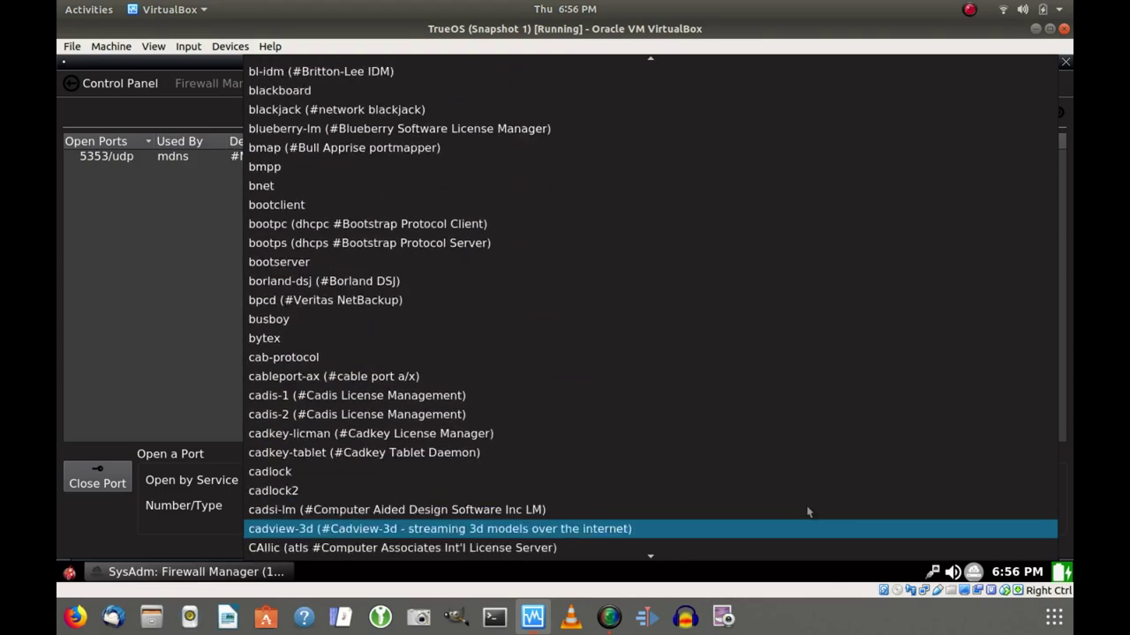
{"action": "key", "text": "Down"}
{"action": "key", "text": "Down"}
{"action": "key", "text": "Down"}
{"action": "key", "text": "Down"}
{"action": "key", "text": "Down"}
{"action": "key", "text": "Down"}
{"action": "key", "text": "Down"}
{"action": "key", "text": "Down"}
{"action": "key", "text": "Down"}
{"action": "key", "text": "Down"}
{"action": "key", "text": "Down"}
{"action": "key", "text": "Down"}
{"action": "key", "text": "Down"}
{"action": "key", "text": "Down"}
{"action": "key", "text": "Down"}
{"action": "key", "text": "Down"}
{"action": "key", "text": "Down"}
{"action": "key", "text": "Down"}
{"action": "key", "text": "Down"}
{"action": "key", "text": "Down"}
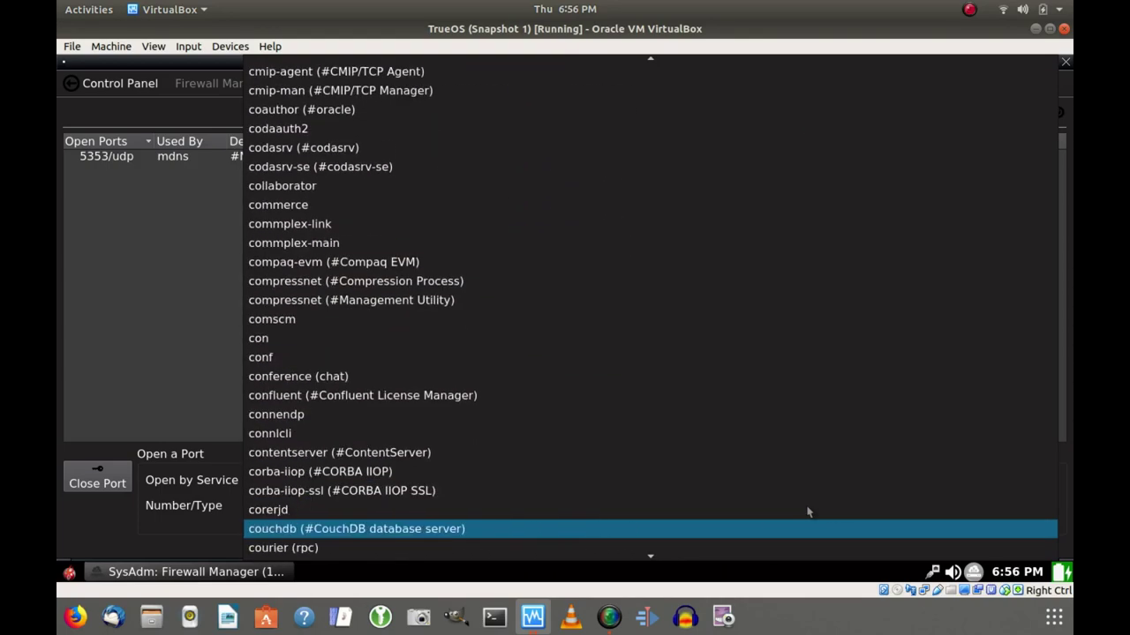
{"action": "key", "text": "Down"}
{"action": "key", "text": "Down"}
{"action": "key", "text": "s"}
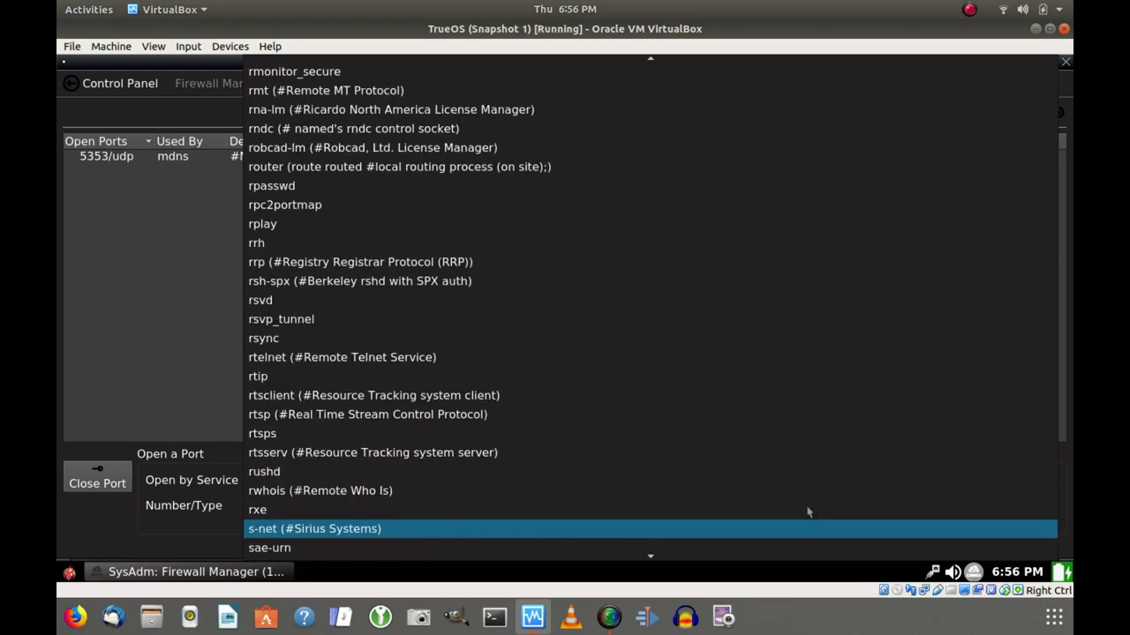
{"action": "key", "text": "Down"}
{"action": "key", "text": "Down"}
{"action": "key", "text": "Down"}
{"action": "key", "text": "Down"}
{"action": "key", "text": "Down"}
{"action": "key", "text": "Down"}
{"action": "key", "text": "Down"}
{"action": "key", "text": "Down"}
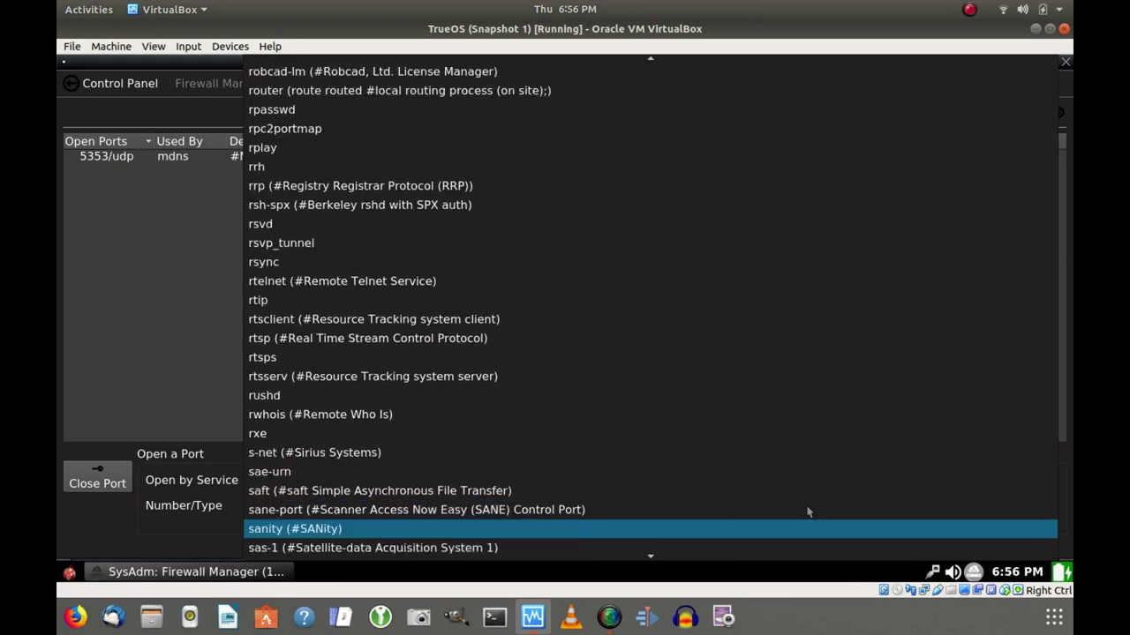
{"action": "key", "text": "Down"}
{"action": "key", "text": "Down"}
{"action": "key", "text": "Down"}
{"action": "key", "text": "Down"}
{"action": "key", "text": "Down"}
{"action": "key", "text": "Down"}
{"action": "key", "text": "Down"}
{"action": "key", "text": "Down"}
{"action": "key", "text": "Down"}
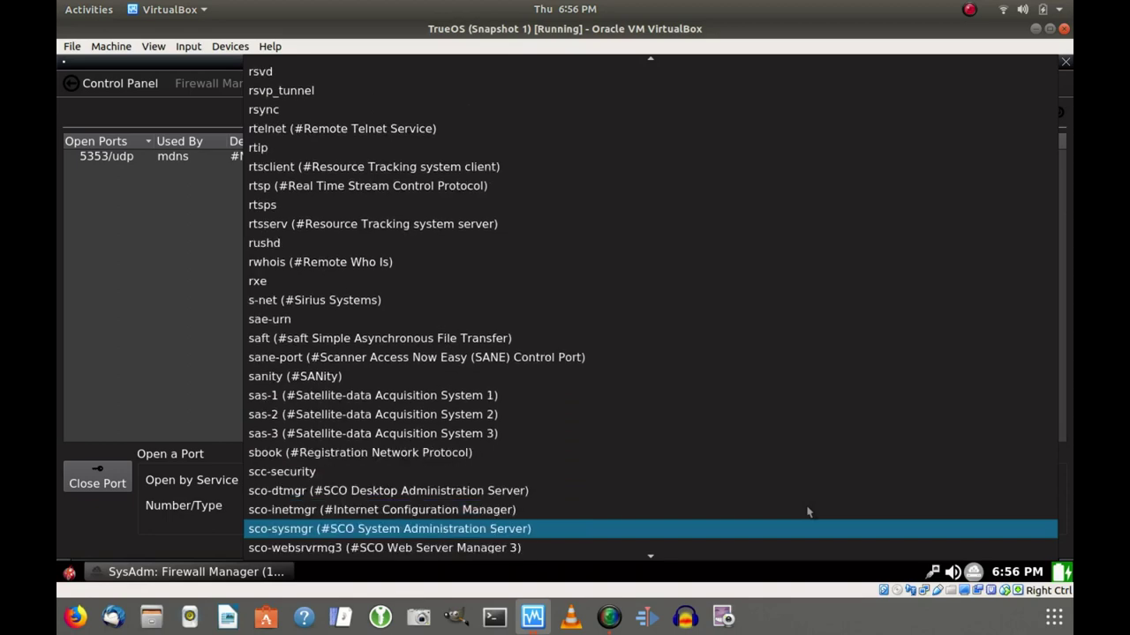
{"action": "key", "text": "Down"}
{"action": "key", "text": "Down"}
{"action": "key", "text": "Down"}
{"action": "key", "text": "Down"}
{"action": "key", "text": "Down"}
{"action": "key", "text": "Down"}
{"action": "key", "text": "Down"}
{"action": "key", "text": "Down"}
{"action": "key", "text": "Down"}
{"action": "key", "text": "Down"}
{"action": "key", "text": "Down"}
{"action": "key", "text": "Down"}
{"action": "key", "text": "Down"}
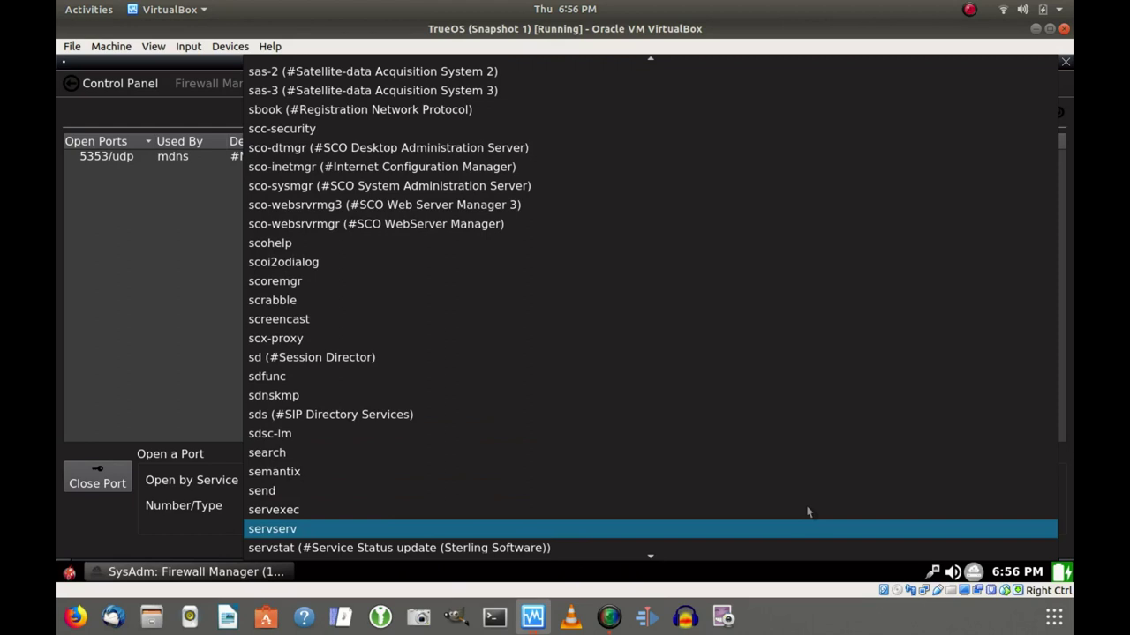
{"action": "key", "text": "Down"}
{"action": "key", "text": "Down"}
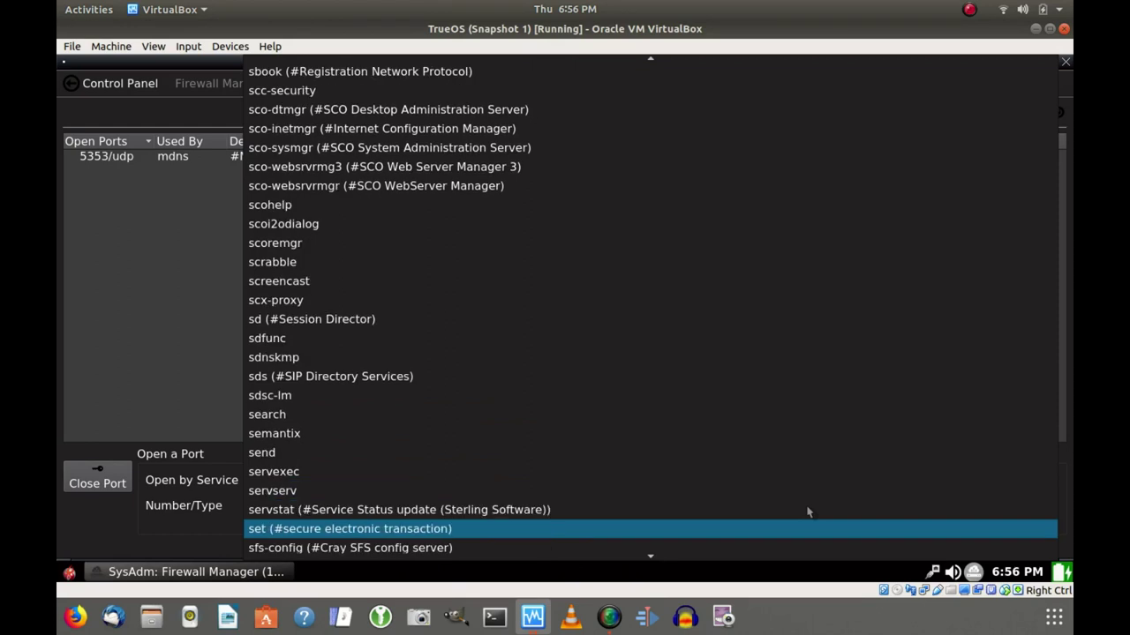
{"action": "key", "text": "Down"}
{"action": "key", "text": "Down"}
{"action": "key", "text": "Down"}
{"action": "key", "text": "Down"}
{"action": "key", "text": "Down"}
{"action": "key", "text": "Down"}
{"action": "key", "text": "Down"}
{"action": "key", "text": "Down"}
{"action": "key", "text": "Down"}
{"action": "key", "text": "Down"}
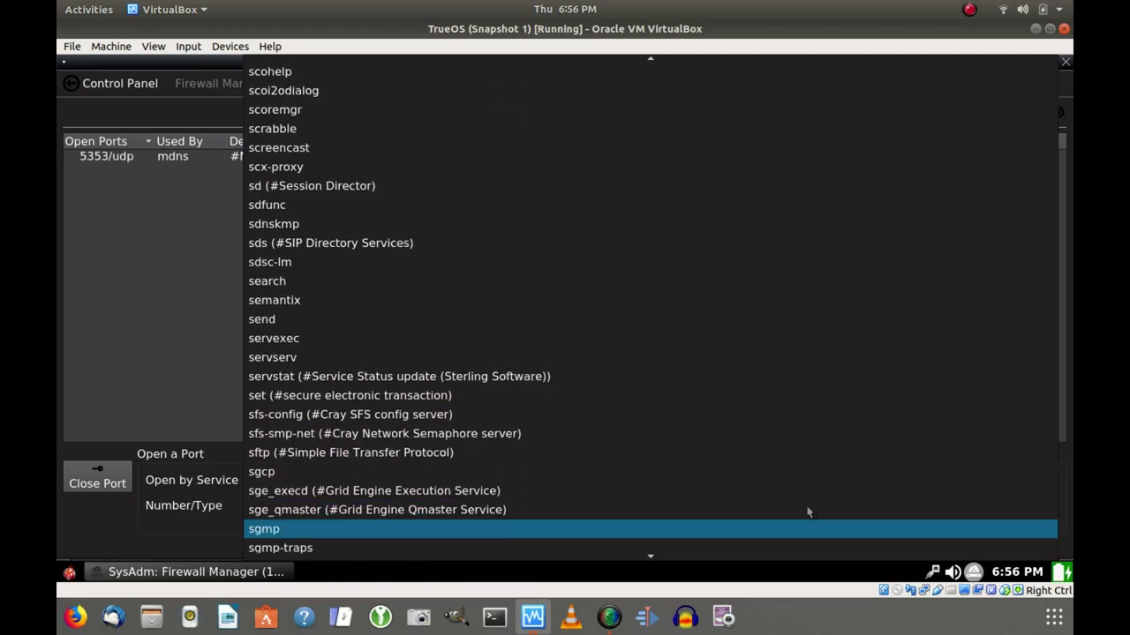
{"action": "key", "text": "Down"}
{"action": "key", "text": "Down"}
{"action": "key", "text": "Down"}
{"action": "key", "text": "Down"}
{"action": "key", "text": "Down"}
{"action": "key", "text": "Down"}
{"action": "key", "text": "Down"}
{"action": "key", "text": "Down"}
{"action": "key", "text": "Down"}
{"action": "key", "text": "Down"}
{"action": "key", "text": "Down"}
{"action": "key", "text": "Down"}
{"action": "key", "text": "Down"}
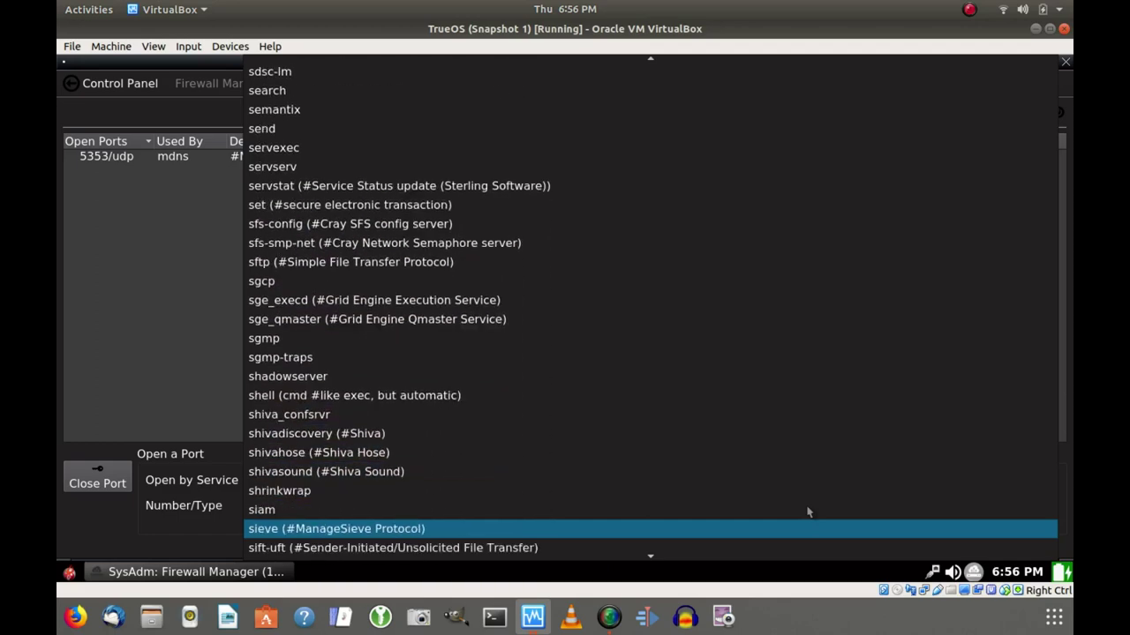
{"action": "key", "text": "Down"}
{"action": "key", "text": "Down"}
{"action": "key", "text": "Down"}
{"action": "key", "text": "Down"}
{"action": "key", "text": "Down"}
{"action": "key", "text": "Down"}
{"action": "key", "text": "Down"}
{"action": "key", "text": "Down"}
{"action": "key", "text": "Down"}
{"action": "key", "text": "Down"}
{"action": "key", "text": "Down"}
{"action": "key", "text": "Down"}
{"action": "key", "text": "Down"}
{"action": "key", "text": "Down"}
{"action": "key", "text": "Down"}
{"action": "key", "text": "Down"}
{"action": "key", "text": "Down"}
{"action": "key", "text": "Down"}
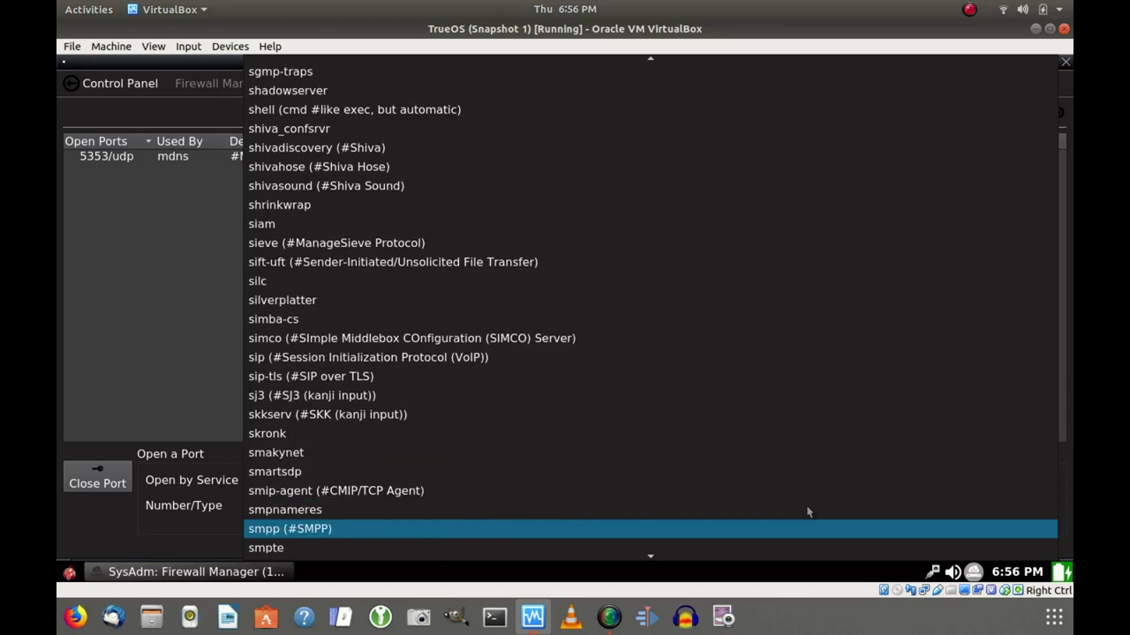
{"action": "key", "text": "Down"}
{"action": "key", "text": "Down"}
{"action": "key", "text": "Down"}
{"action": "key", "text": "Down"}
{"action": "key", "text": "Down"}
{"action": "key", "text": "Down"}
{"action": "key", "text": "Down"}
{"action": "key", "text": "Down"}
{"action": "key", "text": "Down"}
{"action": "key", "text": "Down"}
{"action": "key", "text": "Down"}
{"action": "key", "text": "Down"}
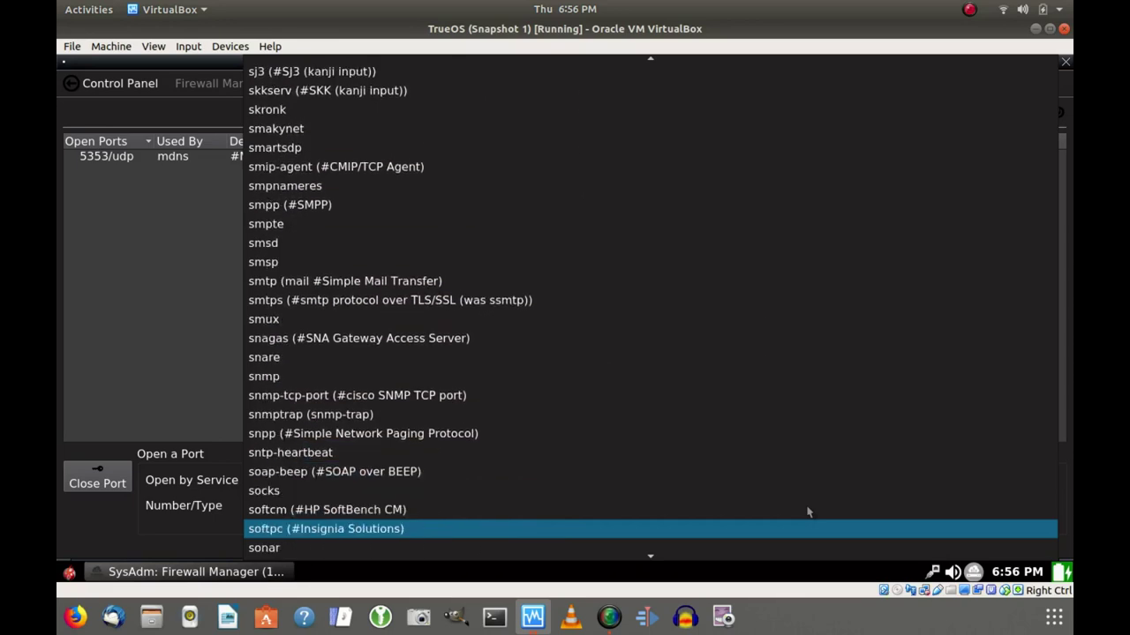
{"action": "key", "text": "Down"}
{"action": "key", "text": "Down"}
{"action": "key", "text": "Down"}
{"action": "key", "text": "Down"}
{"action": "key", "text": "Down"}
{"action": "key", "text": "Down"}
{"action": "key", "text": "Down"}
{"action": "key", "text": "Down"}
{"action": "key", "text": "Down"}
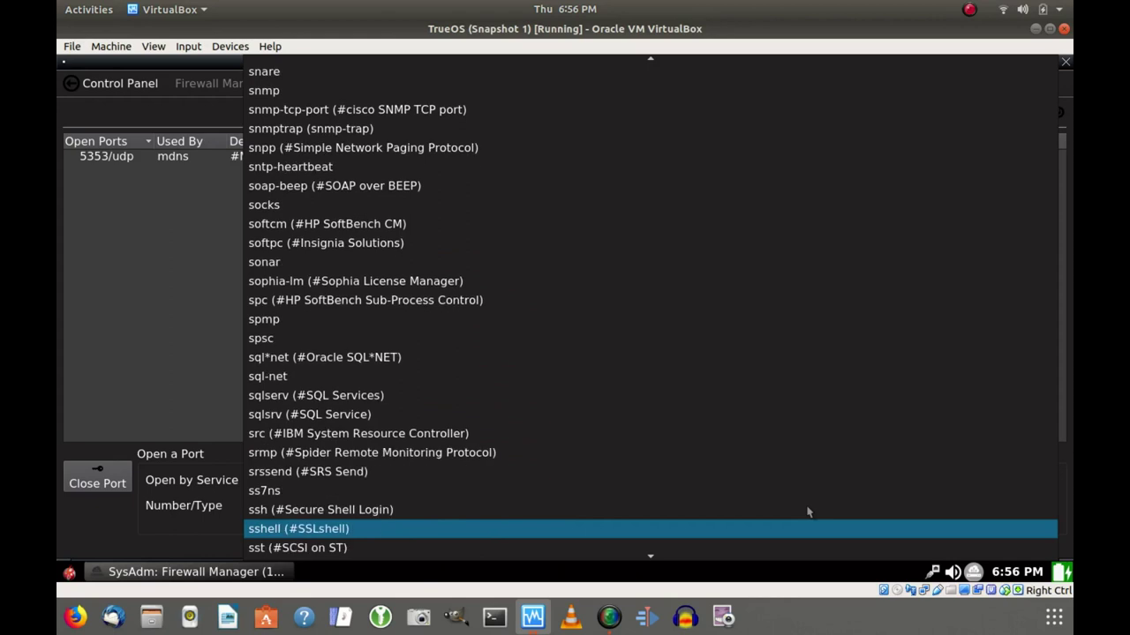
{"action": "key", "text": "Up"}
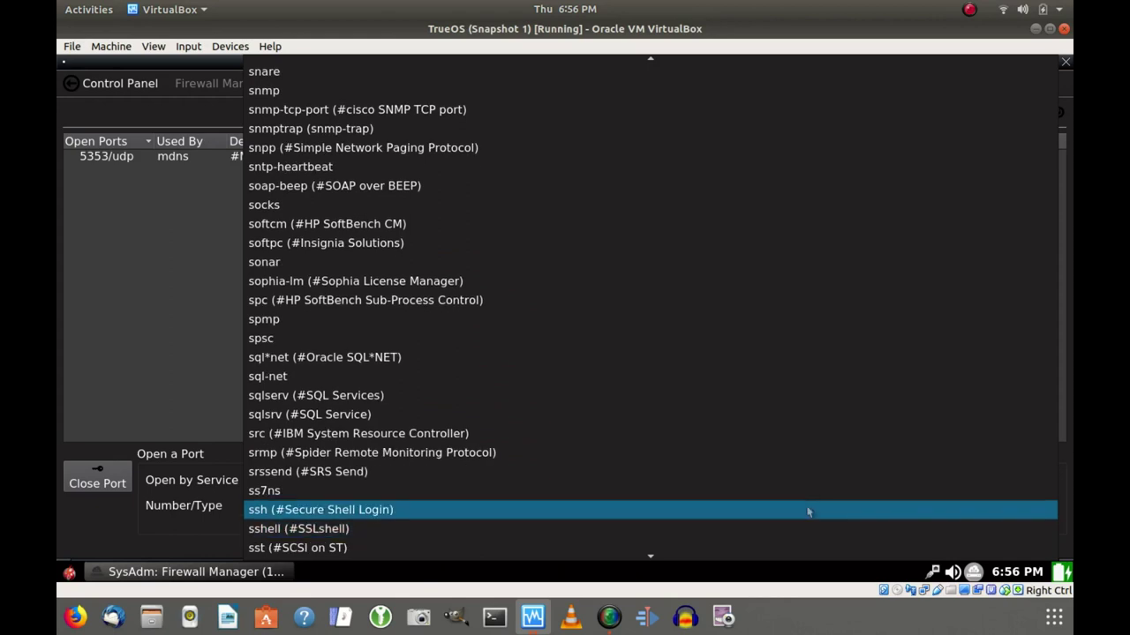
{"action": "key", "text": "Return"}
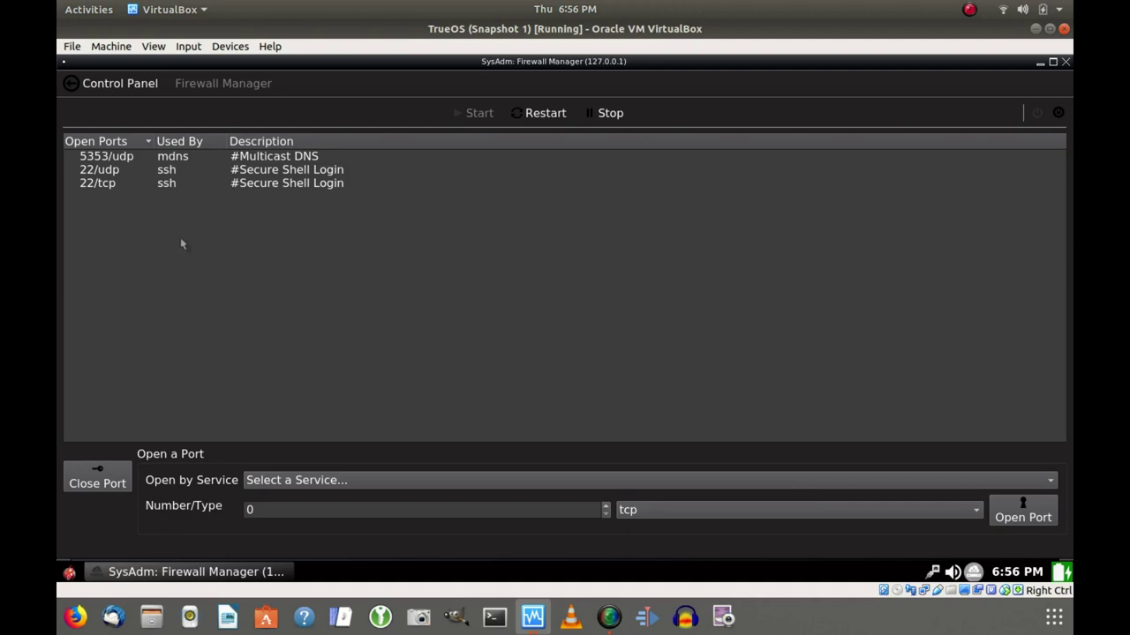
Select the 22/tcp ssh row, apply Open Port, and close the Firewall Manager.
{"action": "left_click", "coordinate": [92, 183]}
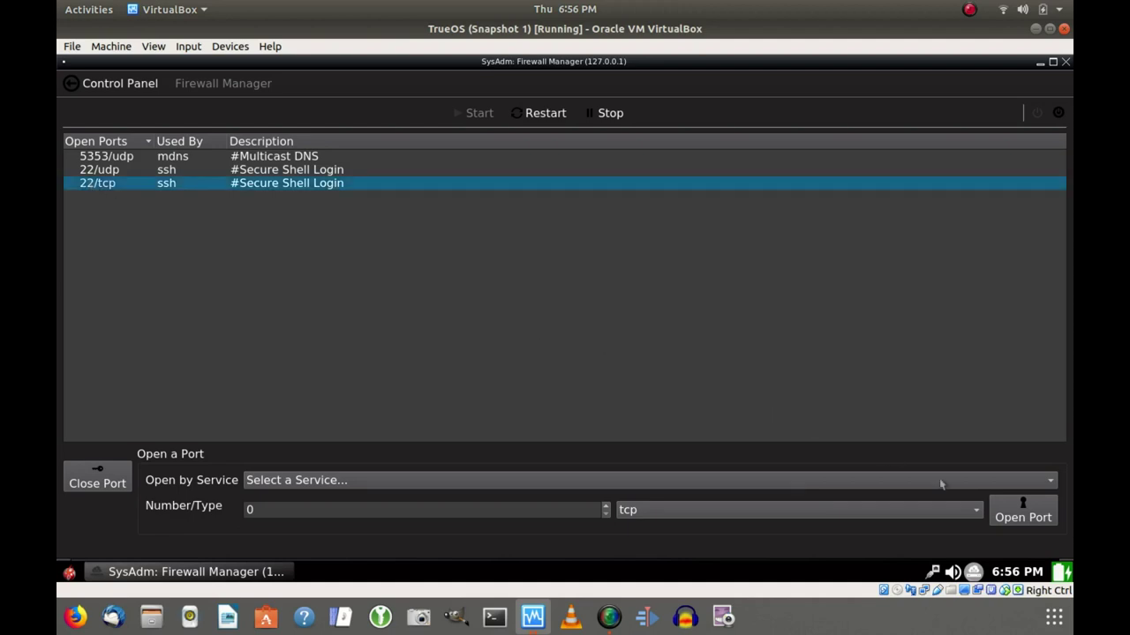
{"action": "left_click", "coordinate": [1041, 521]}
{"action": "left_click", "coordinate": [1066, 64]}
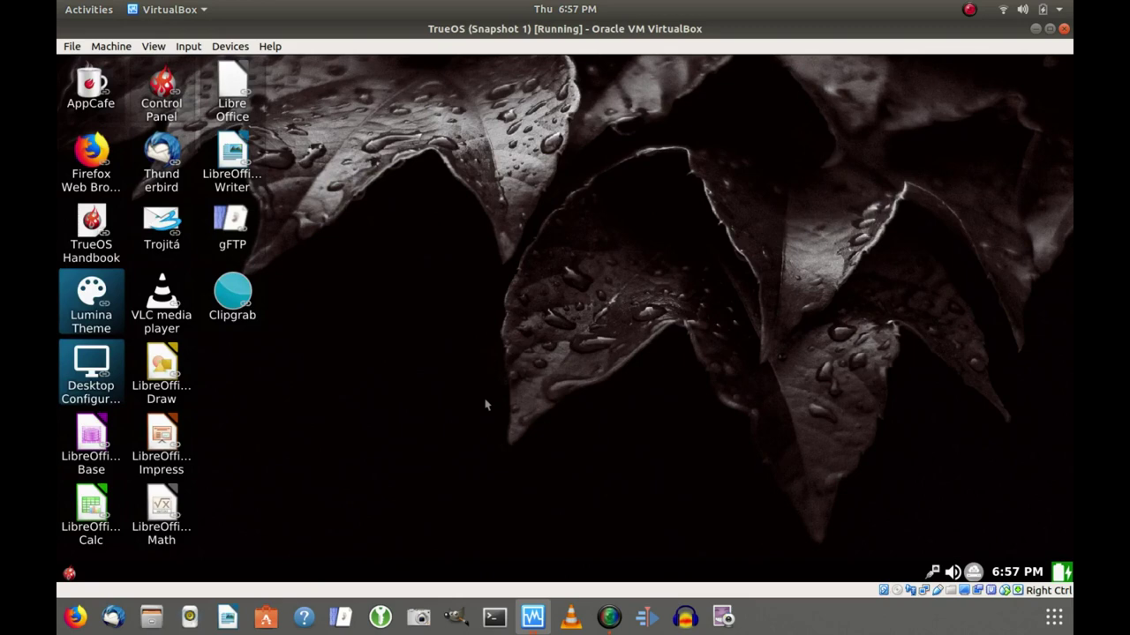
{"action": "right_click", "coordinate": [492, 350]}
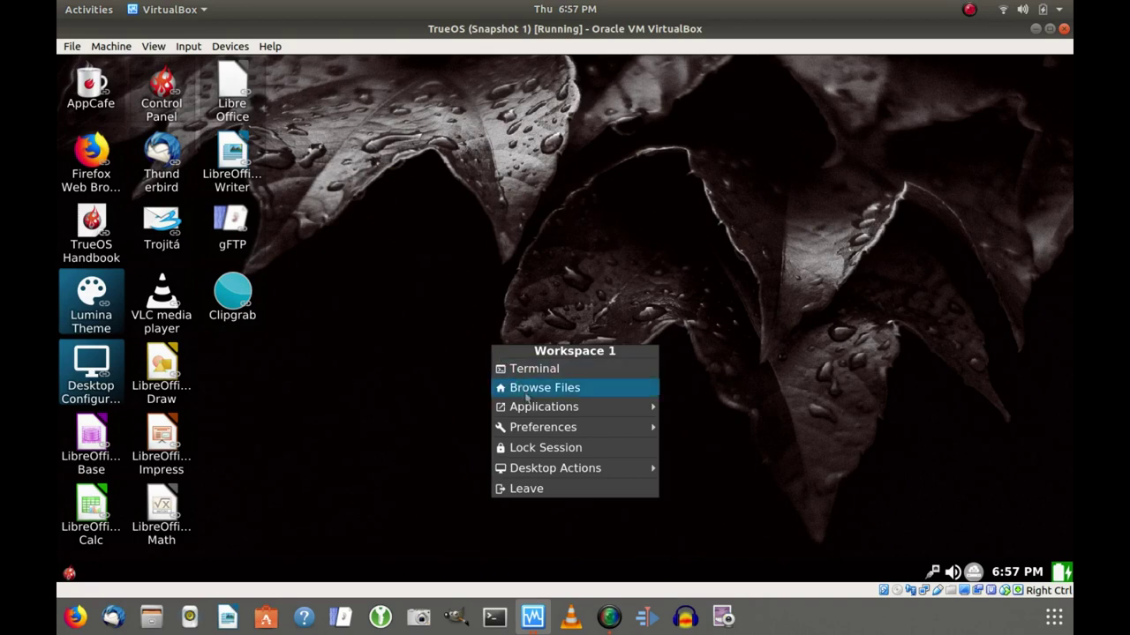
{"action": "mouse_move", "coordinate": [528, 408]}
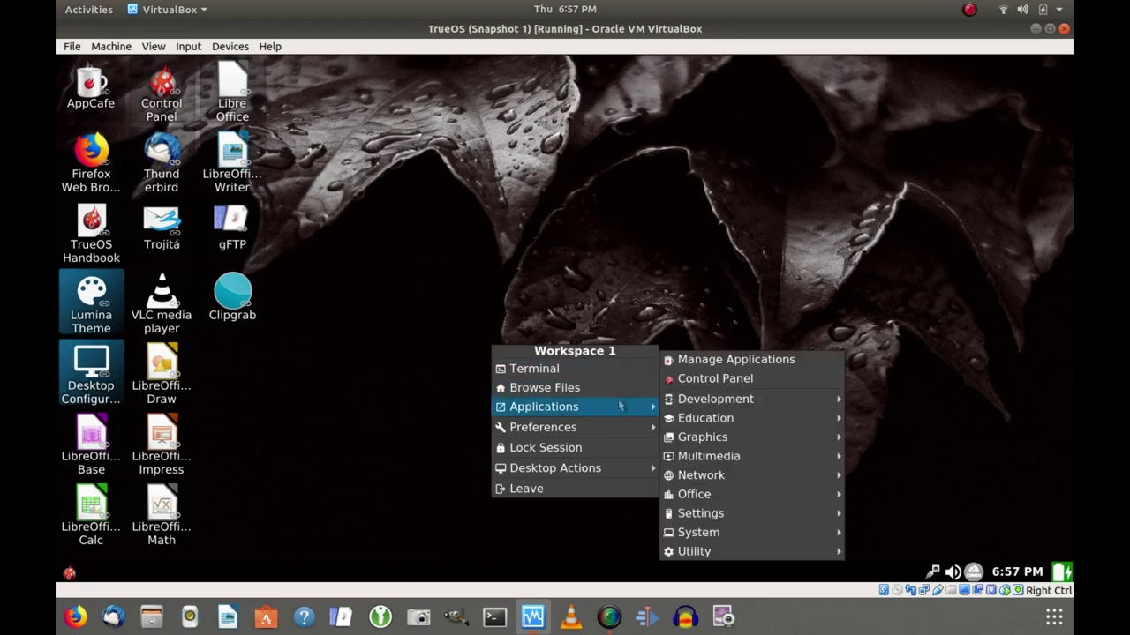
{"action": "mouse_move", "coordinate": [707, 399]}
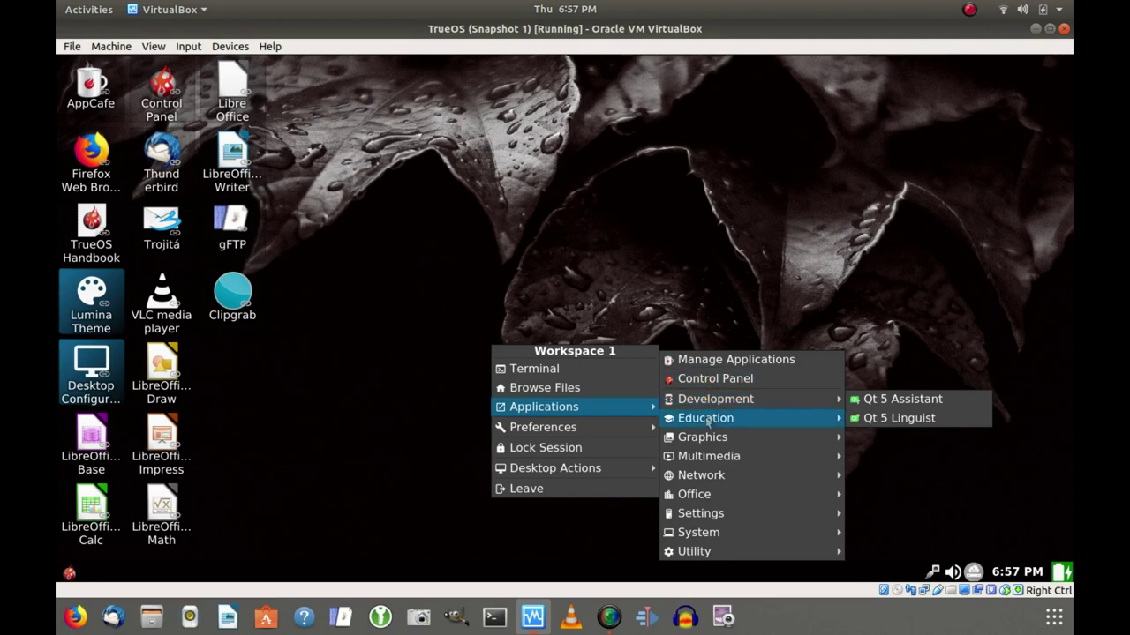
{"action": "mouse_move", "coordinate": [704, 444]}
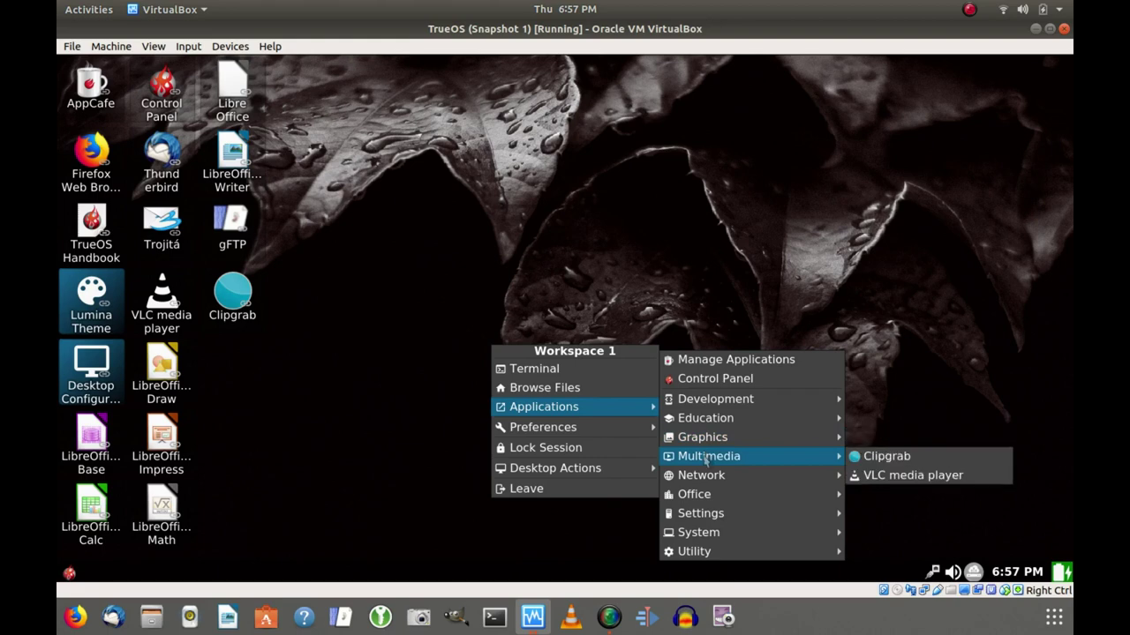
{"action": "mouse_move", "coordinate": [707, 477]}
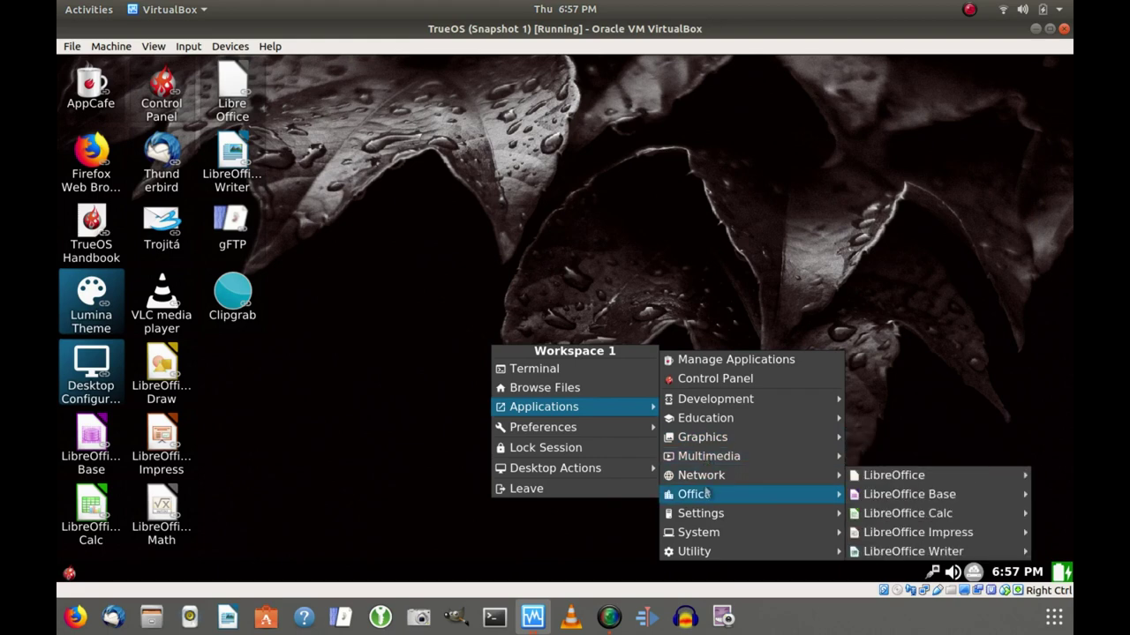
{"action": "mouse_move", "coordinate": [706, 514]}
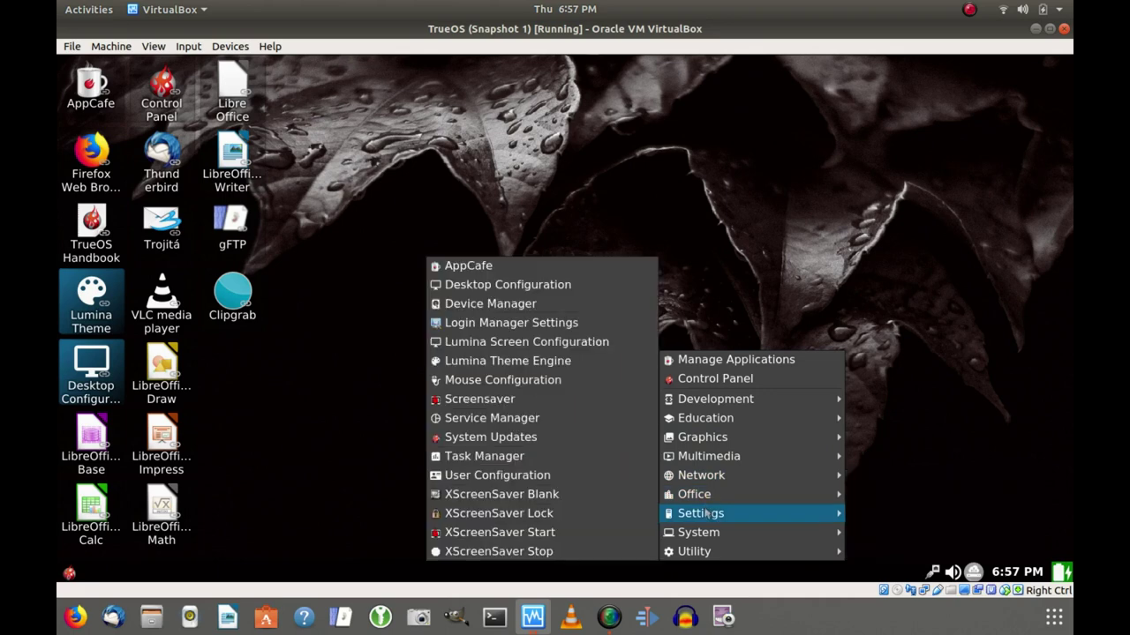
{"action": "mouse_move", "coordinate": [708, 535]}
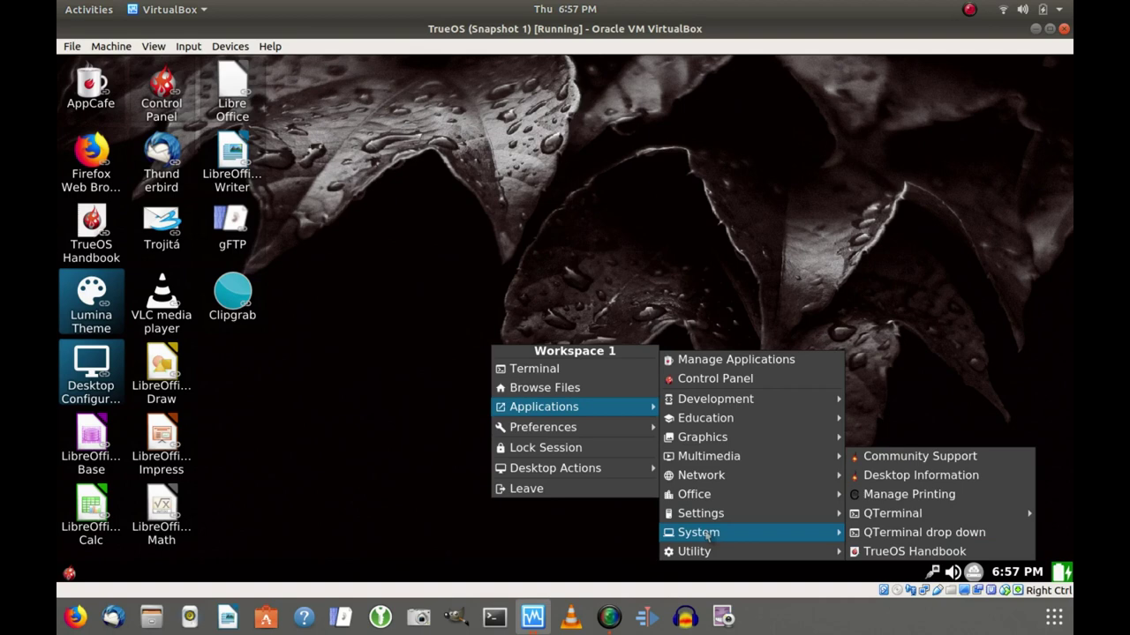
{"action": "mouse_move", "coordinate": [710, 556]}
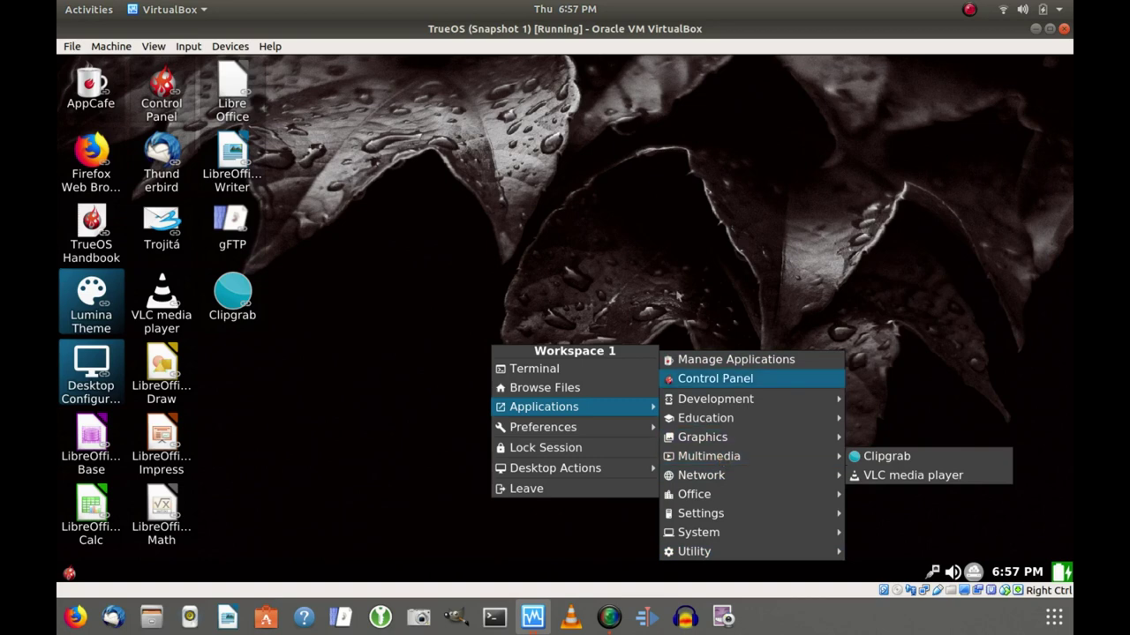
{"action": "key", "text": "Escape"}
{"action": "key", "text": "Escape"}
{"action": "key", "text": "Escape"}
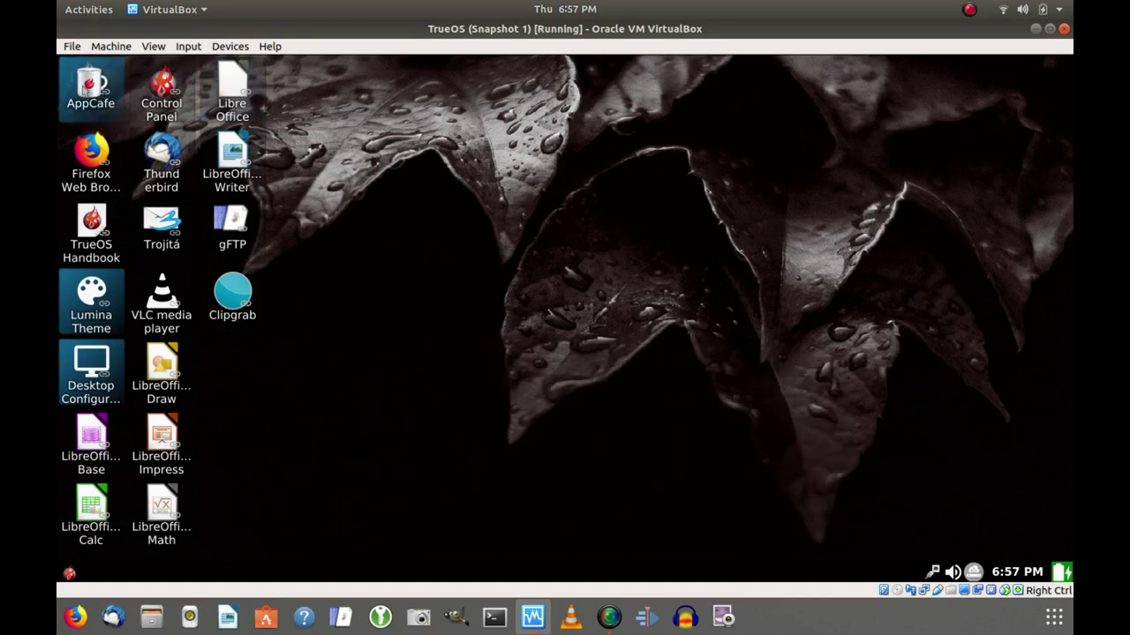
Launch AppCafe from its desktop shortcut's right-click menu.
{"action": "right_click", "coordinate": [82, 87]}
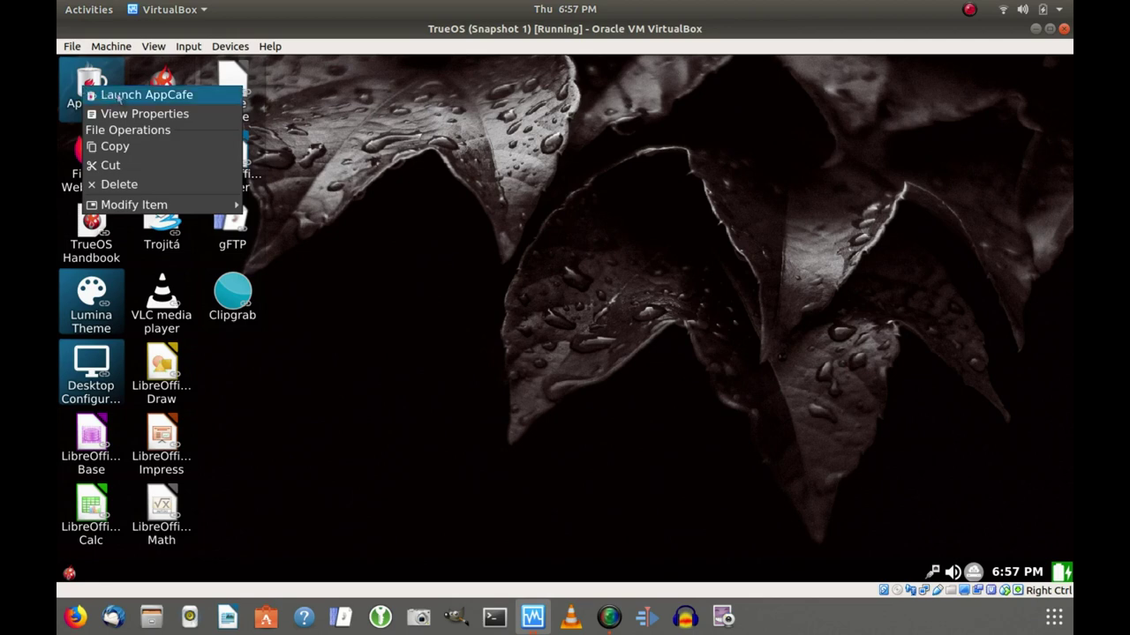
{"action": "left_click", "coordinate": [117, 95]}
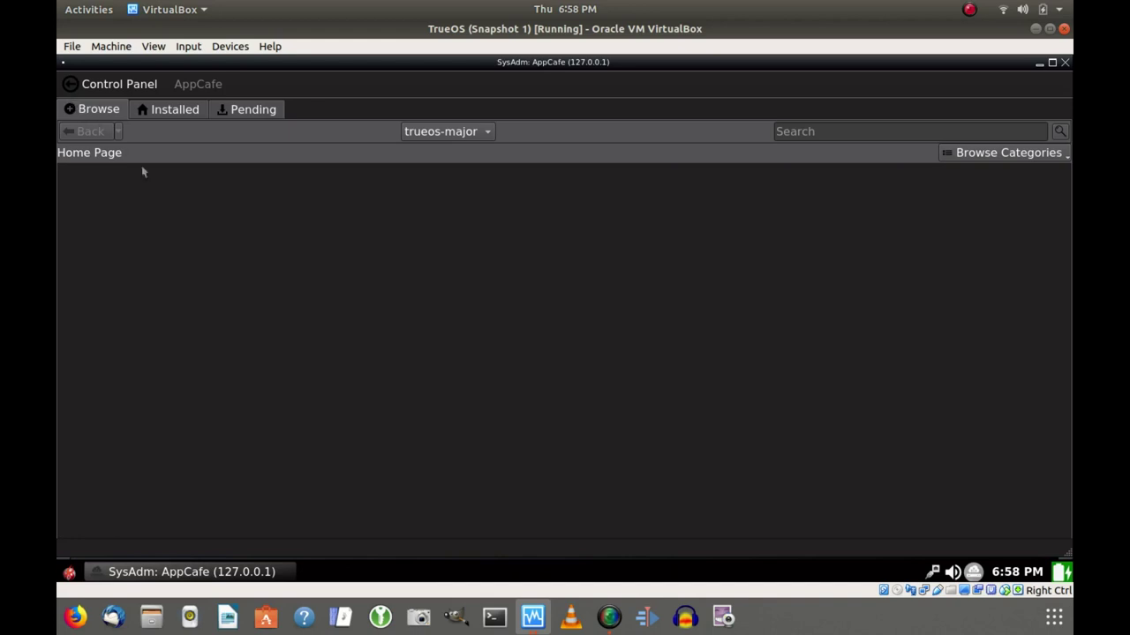
Search the AppCafe catalogue for 'gimp' and open the gimp package details.
{"action": "left_click", "coordinate": [810, 130]}
{"action": "type", "text": "gim"}
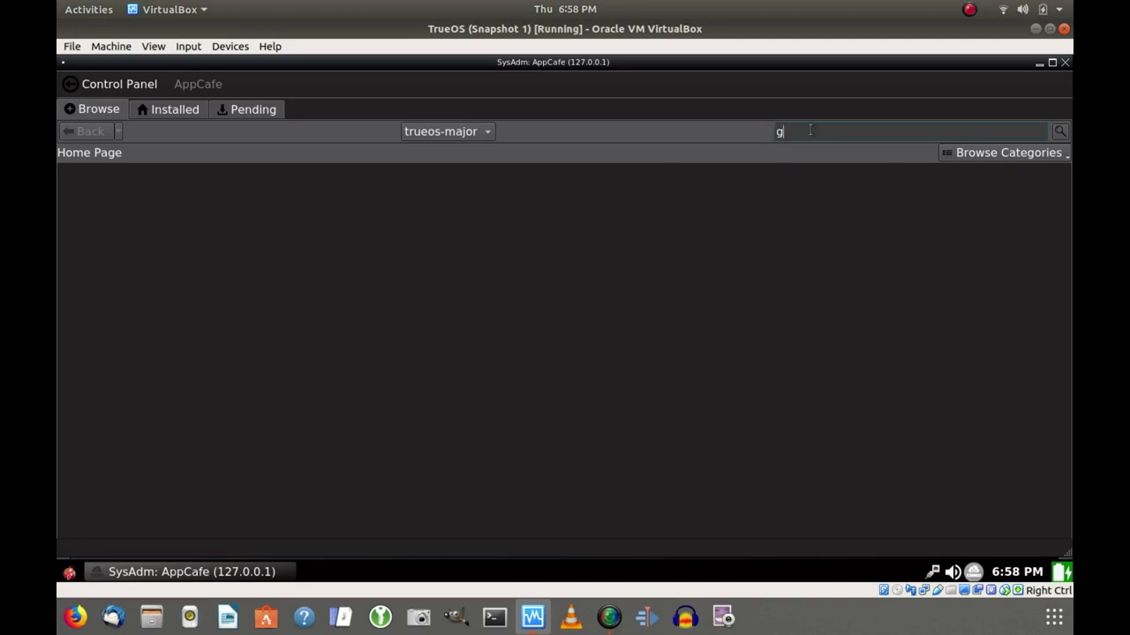
{"action": "type", "text": "p"}
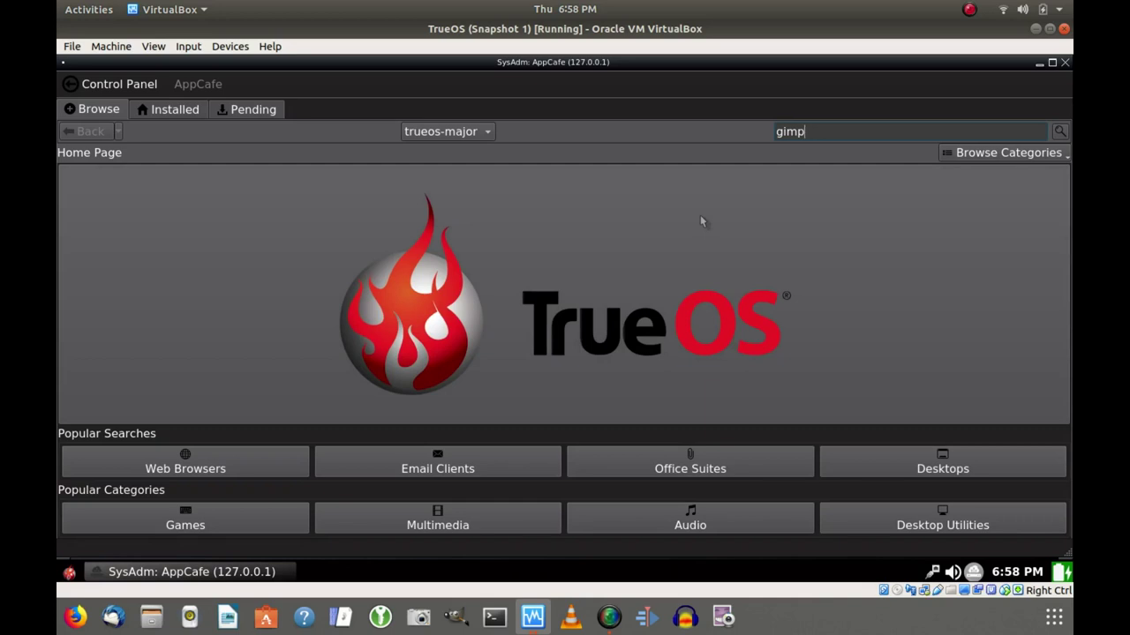
{"action": "key", "text": "Return"}
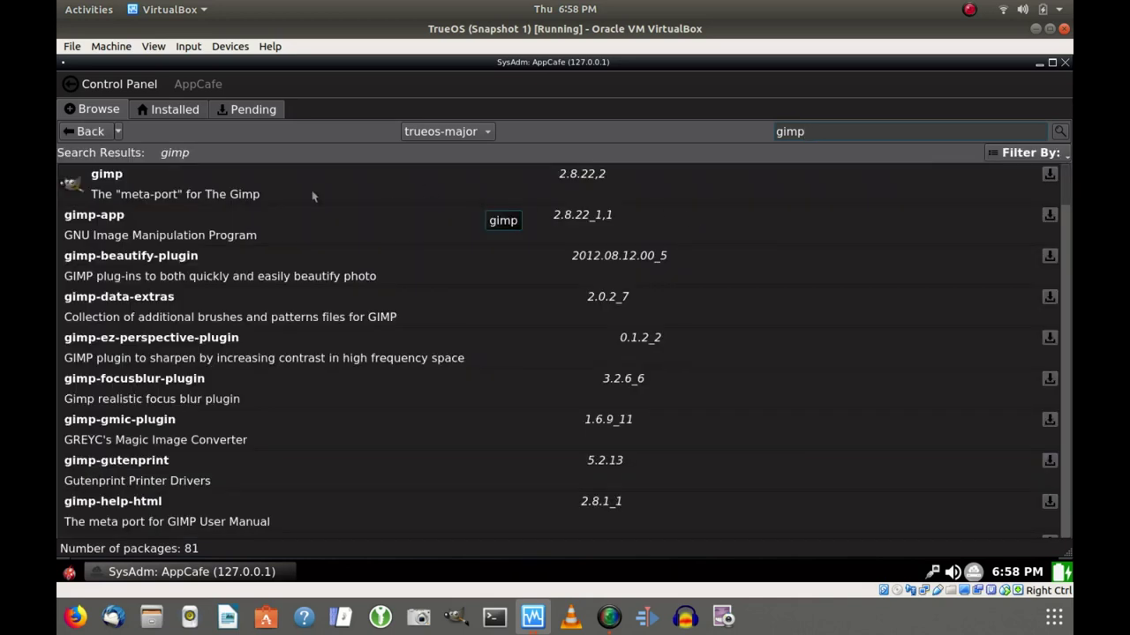
{"action": "left_click", "coordinate": [237, 199]}
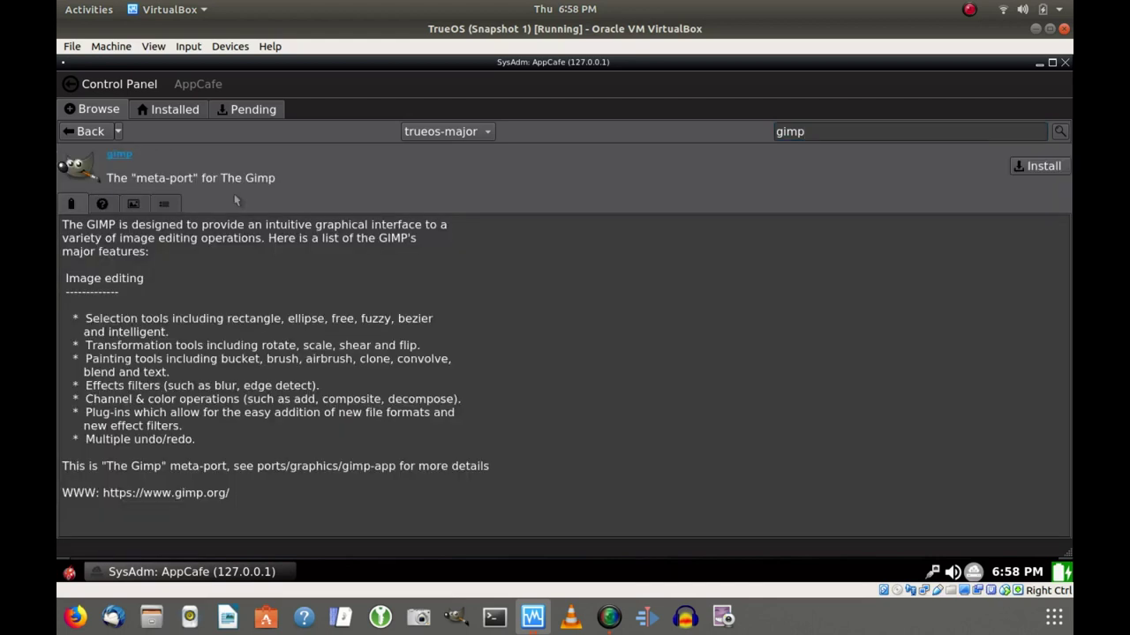
Install gimp with its dependencies and view the queued job on the Pending tab.
{"action": "left_click", "coordinate": [1042, 167]}
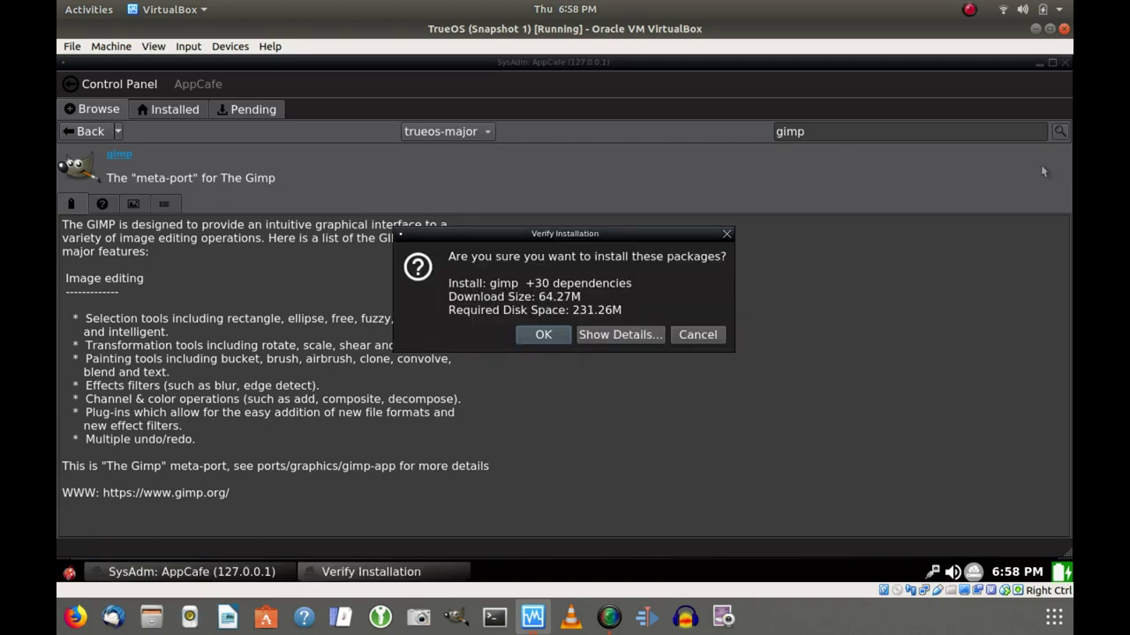
{"action": "left_click", "coordinate": [560, 335]}
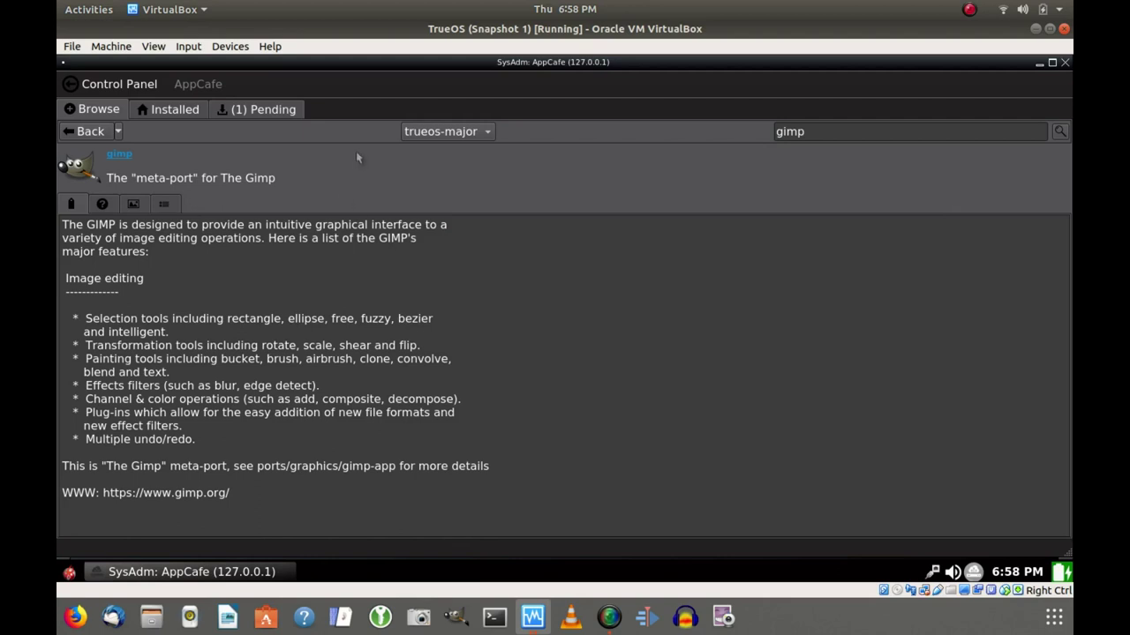
{"action": "left_click", "coordinate": [292, 109]}
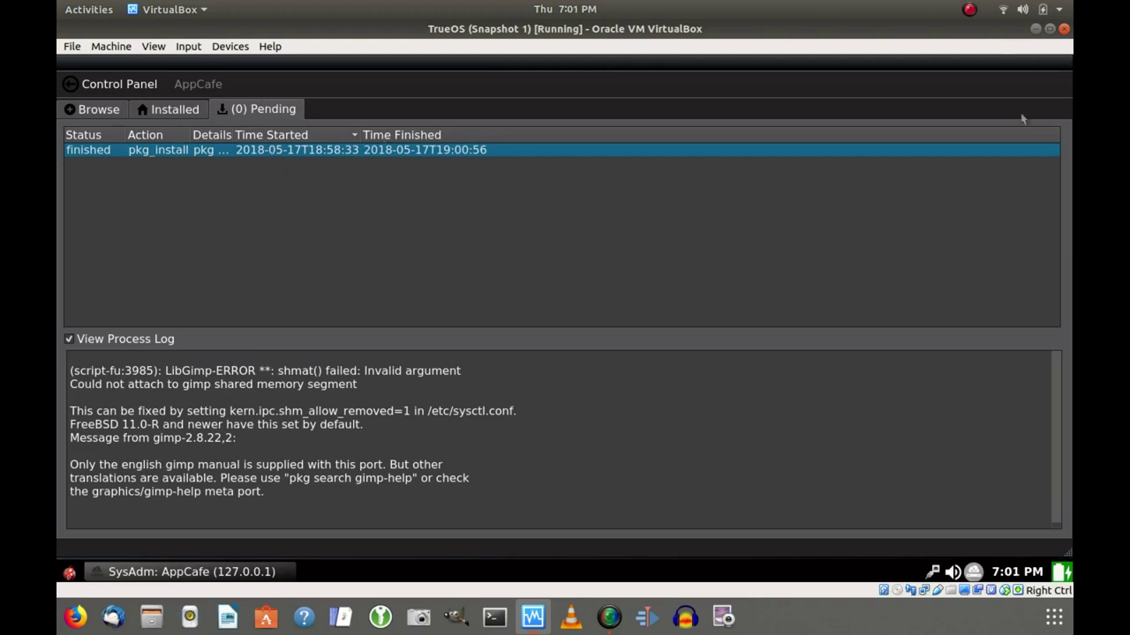
Close AppCafe once the gimp pkg_install job has finished.
{"action": "left_click", "coordinate": [1065, 63]}
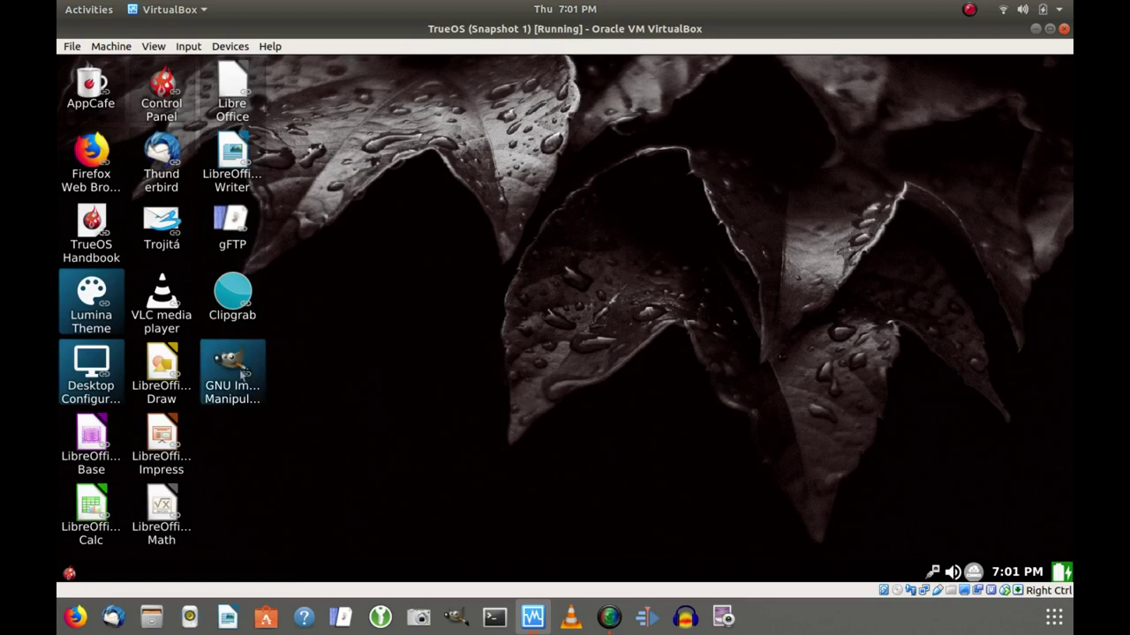
Launch GIMP from the new GNU Image Manipulation Program desktop shortcut.
{"action": "right_click", "coordinate": [246, 378]}
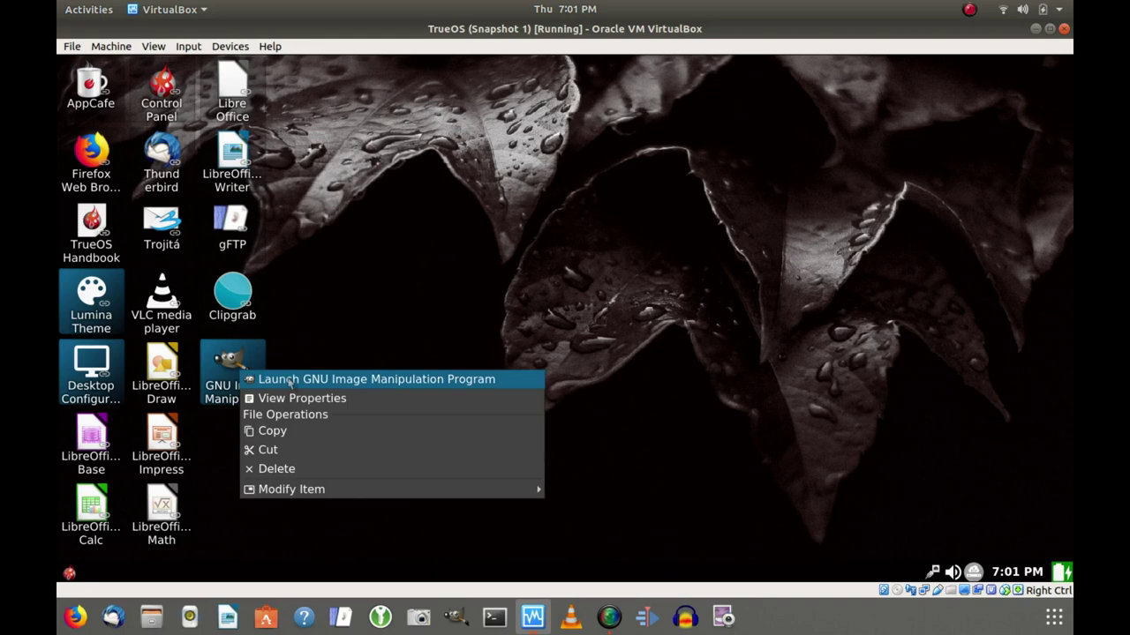
{"action": "left_click", "coordinate": [289, 381]}
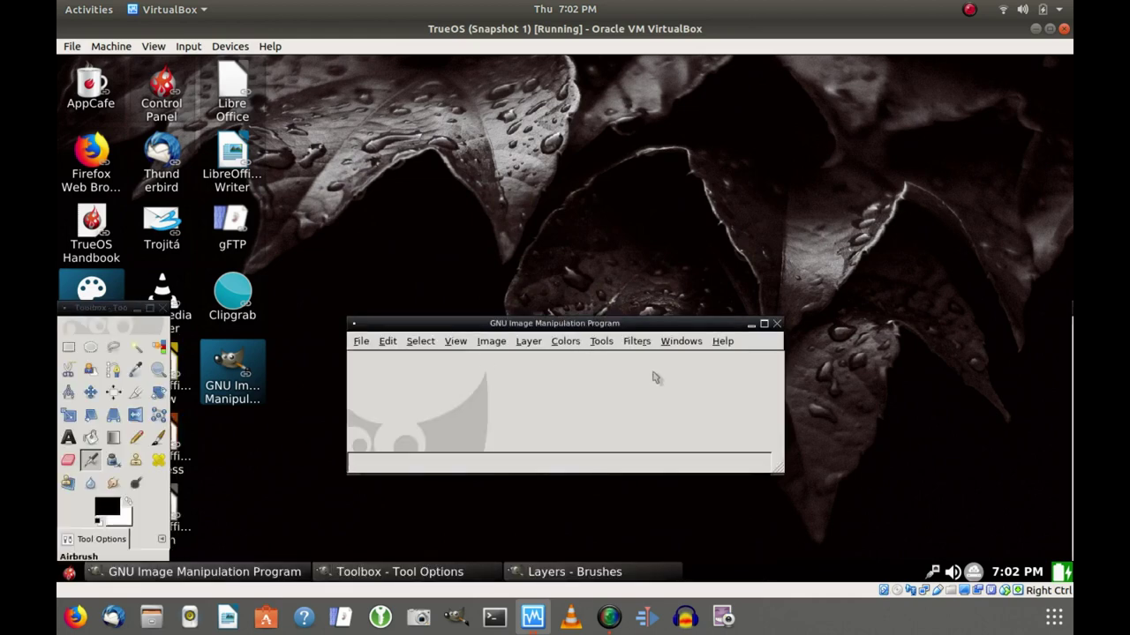
Switch GIMP to Windows > Single-Window Mode and maximize the window to fill the guest screen.
{"action": "left_click", "coordinate": [680, 345]}
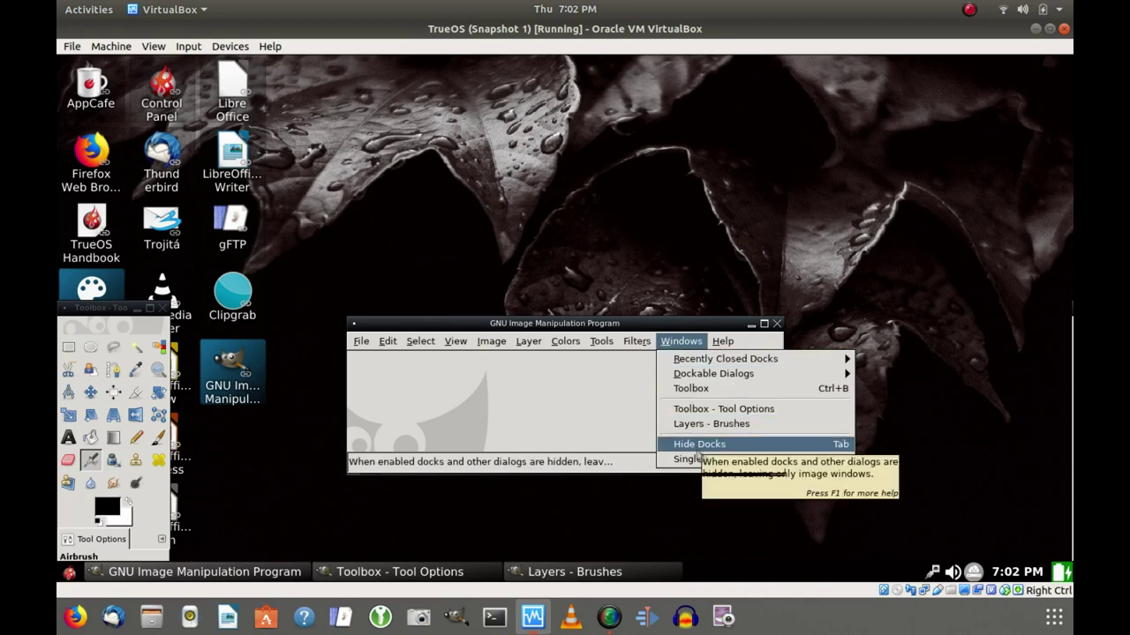
{"action": "left_click", "coordinate": [699, 460]}
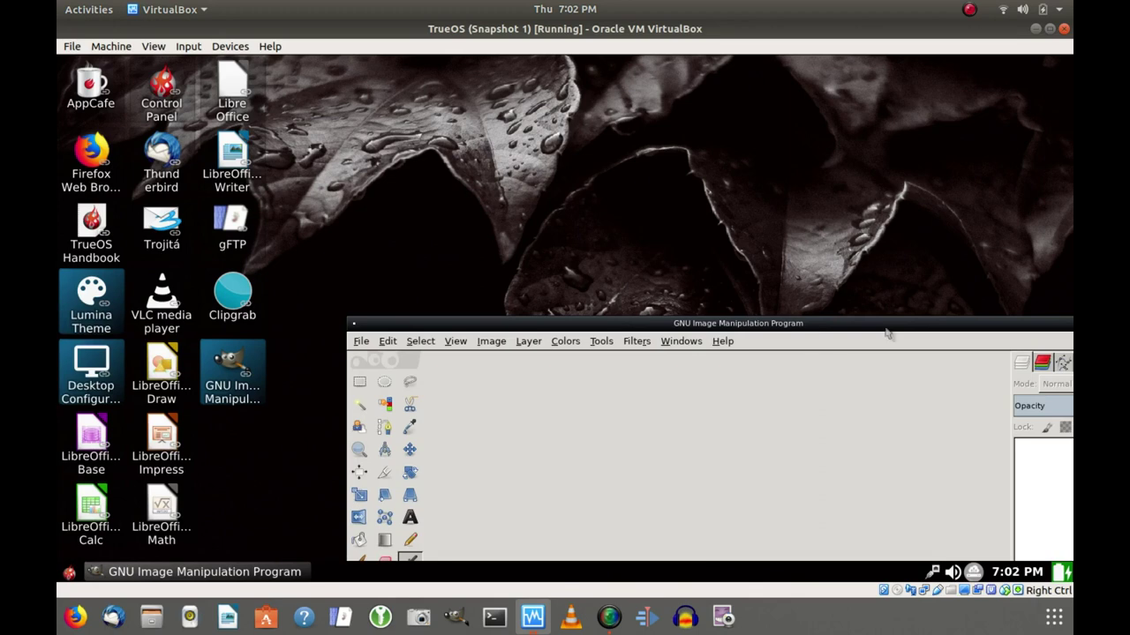
{"action": "left_click_drag", "start_coordinate": [887, 331], "coordinate": [712, 62]}
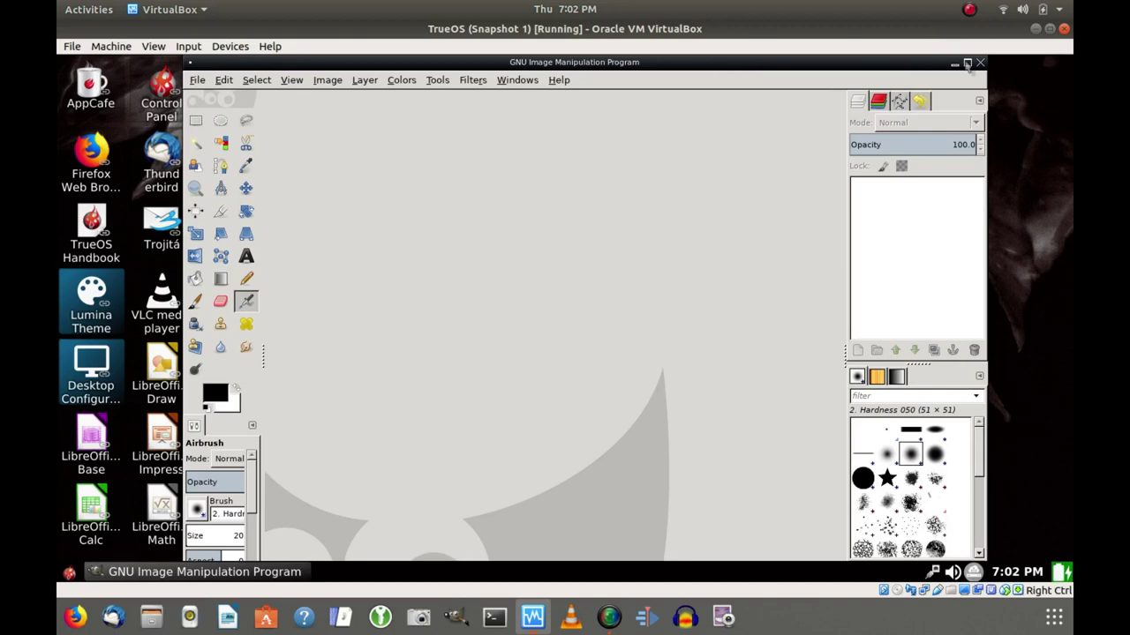
{"action": "left_click", "coordinate": [967, 64]}
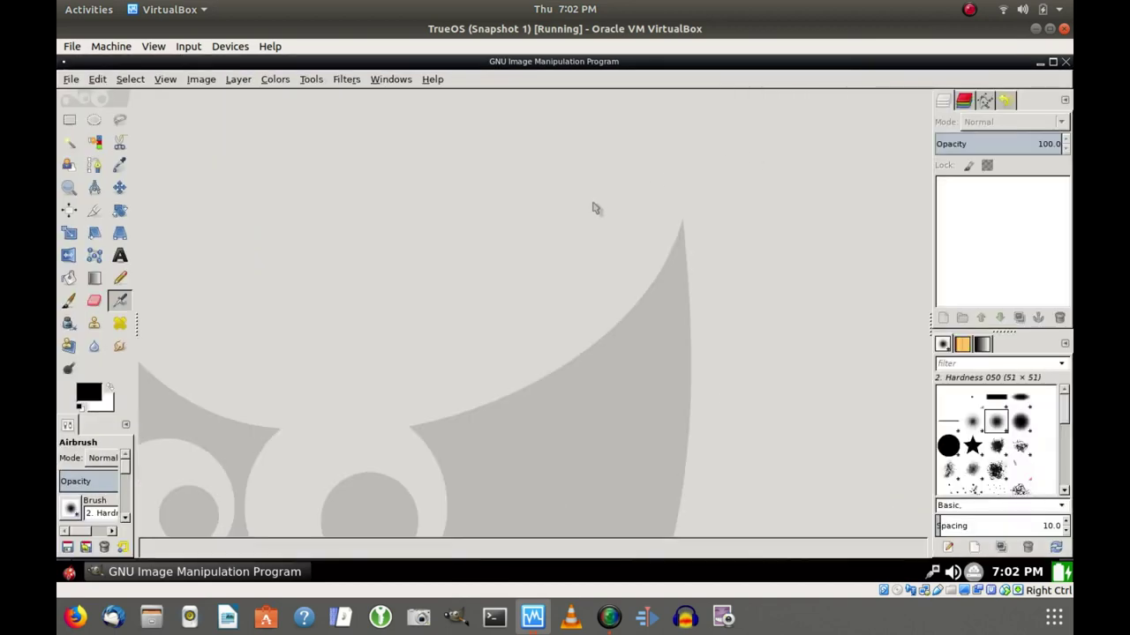
Open blue-abstract-2560x1440-162569.jpg from Pictures via File > Open, then quit GIMP.
{"action": "left_click", "coordinate": [72, 82]}
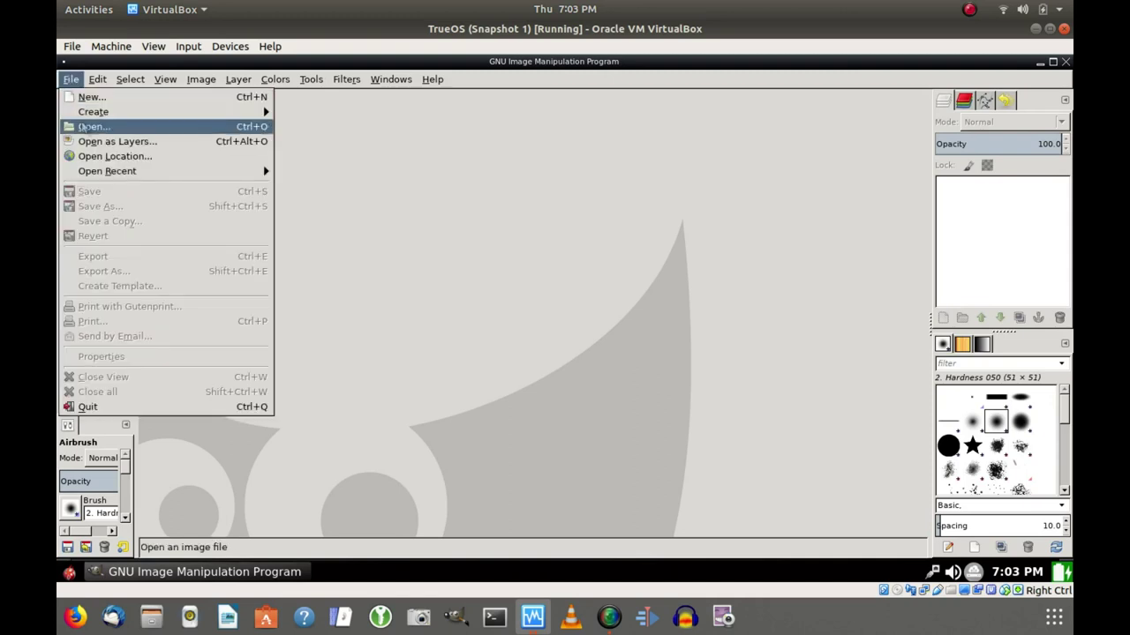
{"action": "left_click", "coordinate": [85, 127]}
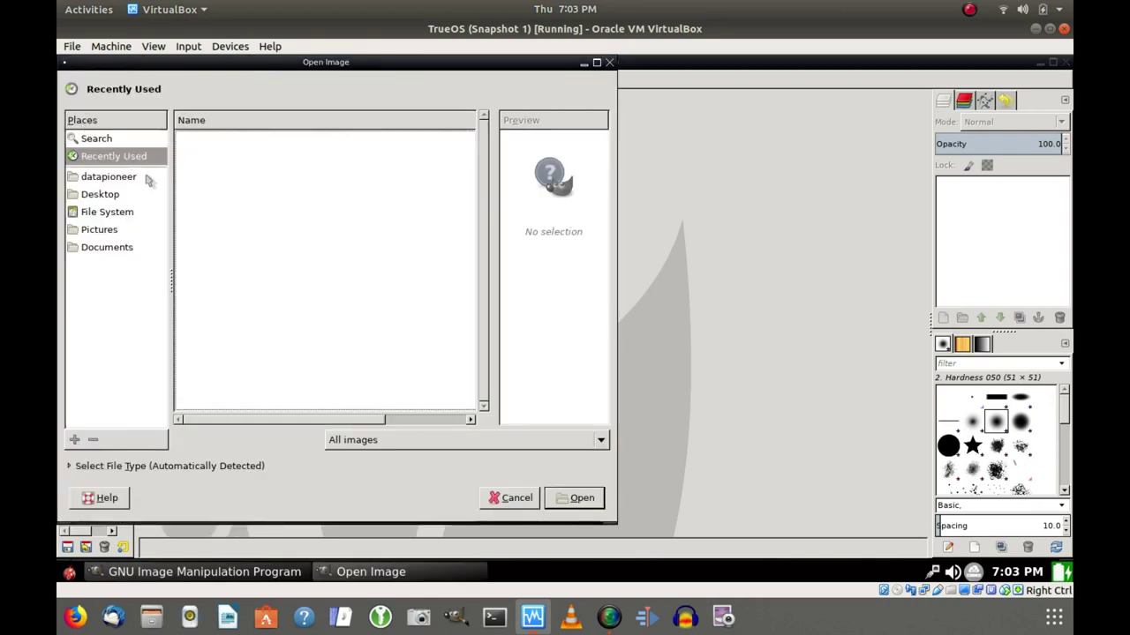
{"action": "left_click", "coordinate": [100, 230]}
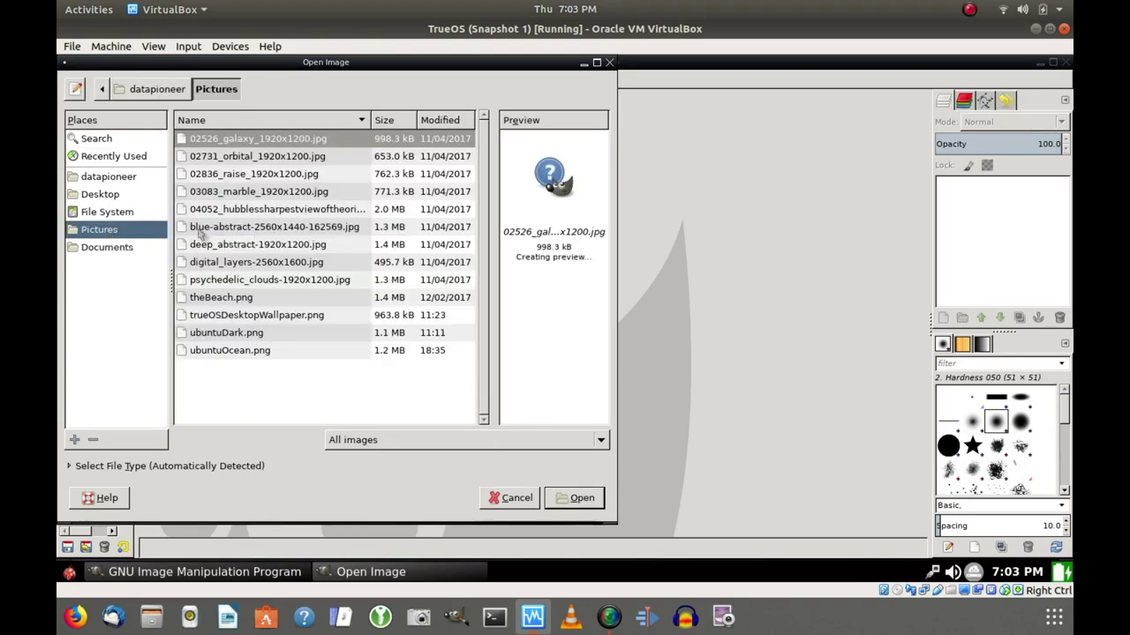
{"action": "left_click", "coordinate": [203, 231]}
{"action": "left_click", "coordinate": [573, 498]}
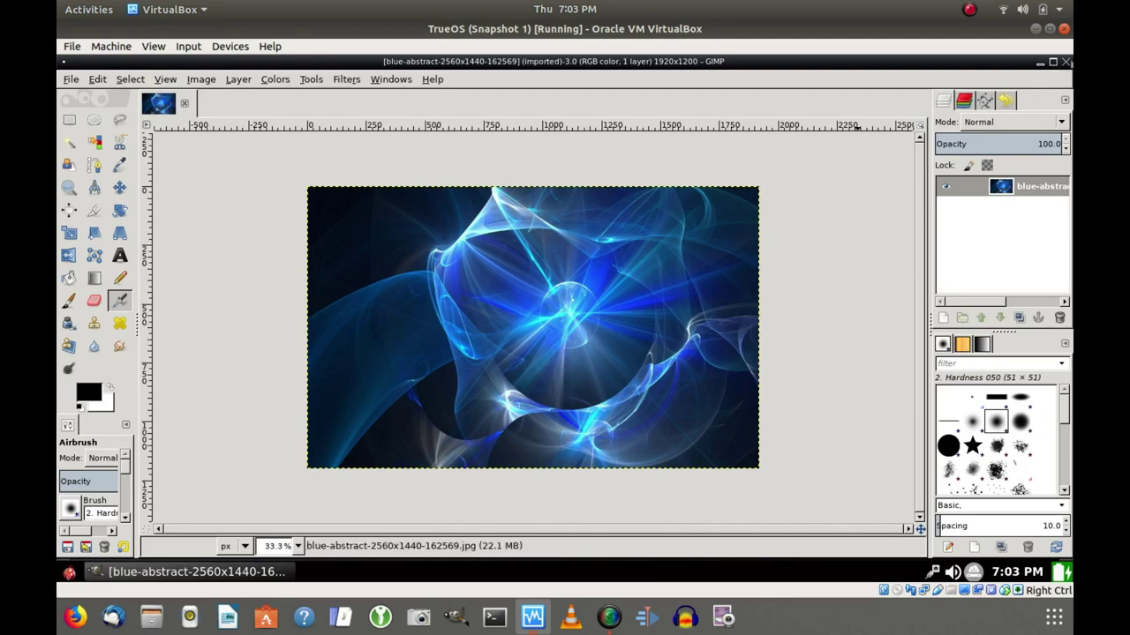
{"action": "left_click", "coordinate": [1066, 62]}
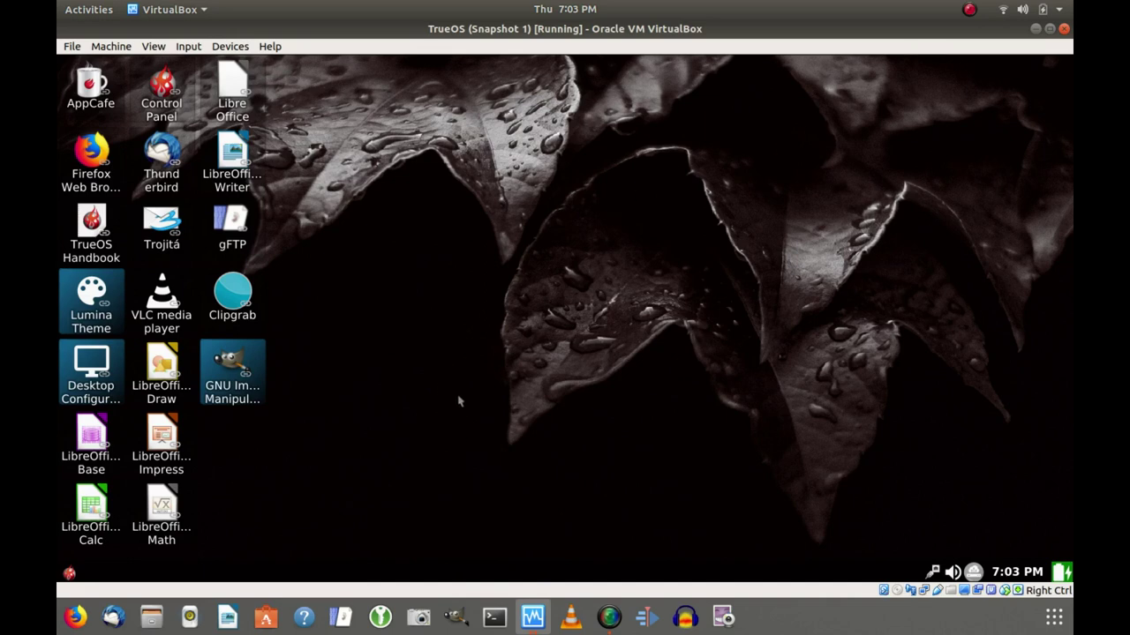
Open a terminal, enlarge its text, become root with su -, and schedule shutdown -h +1.
{"action": "right_click", "coordinate": [481, 362]}
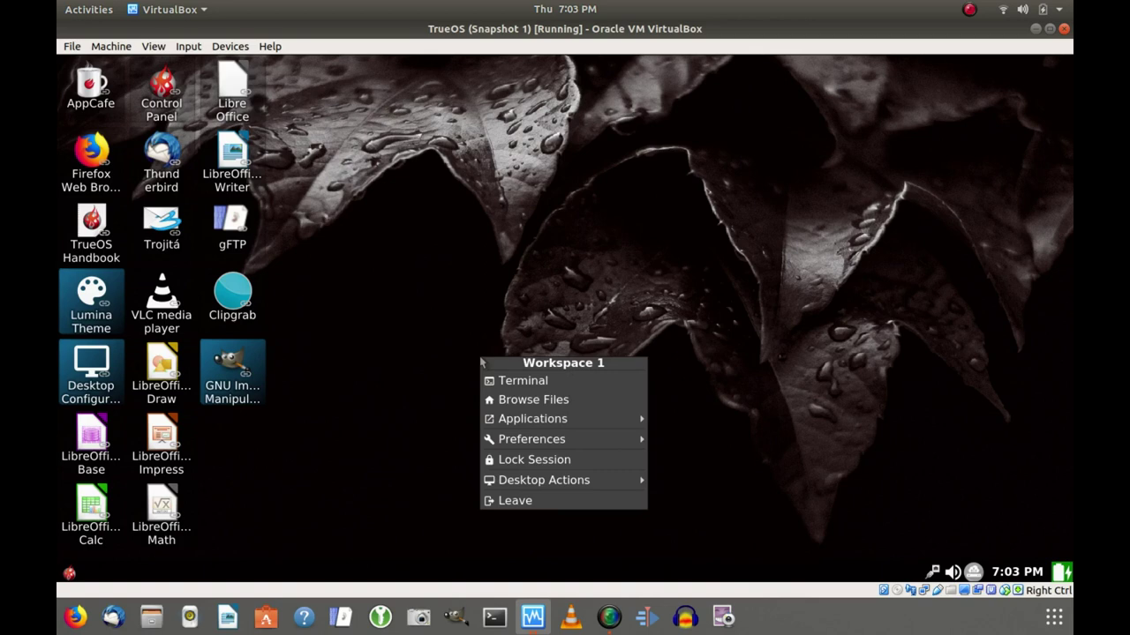
{"action": "left_click", "coordinate": [515, 382]}
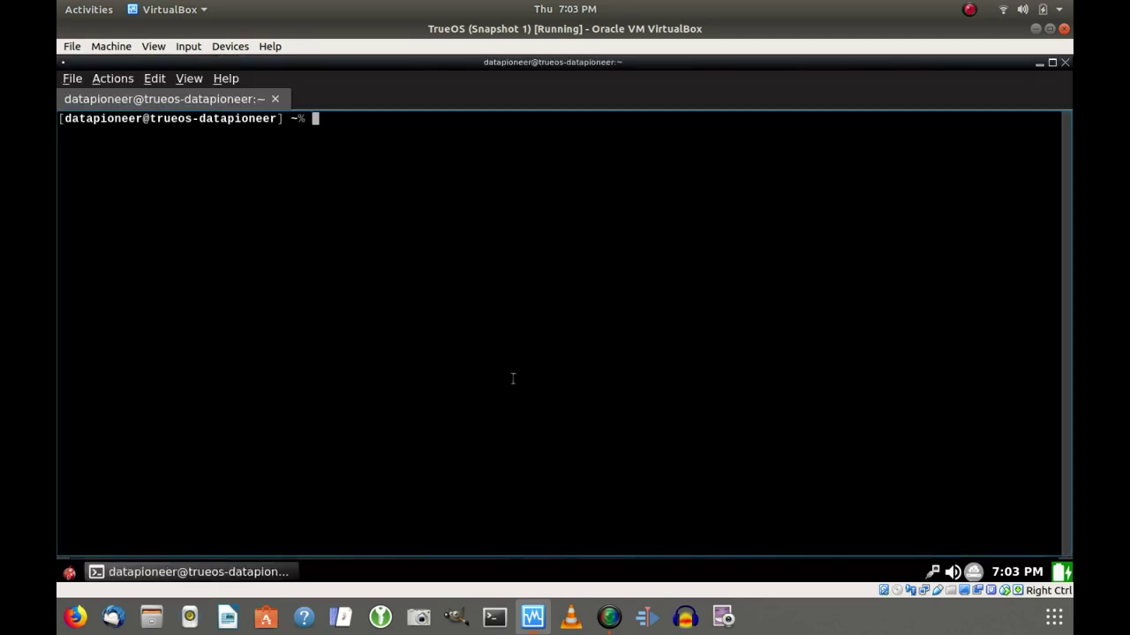
{"action": "key", "text": "ctrl+plus"}
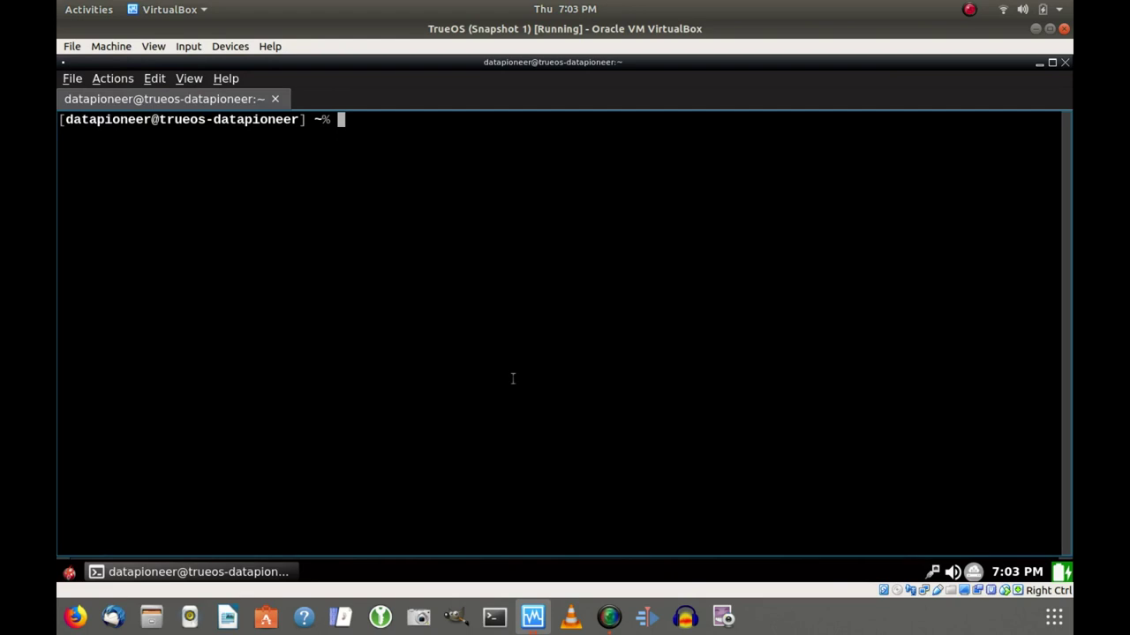
{"action": "type", "text": "su -"}
{"action": "key", "text": "Return"}
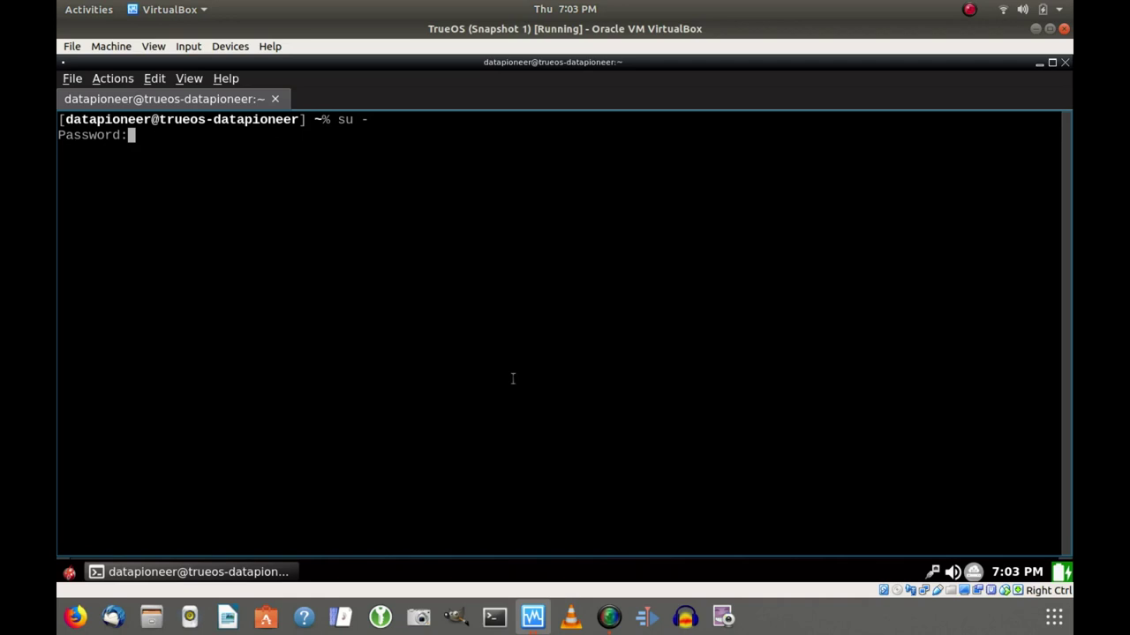
{"action": "key", "text": "Return"}
{"action": "type", "text": "shutdown -"}
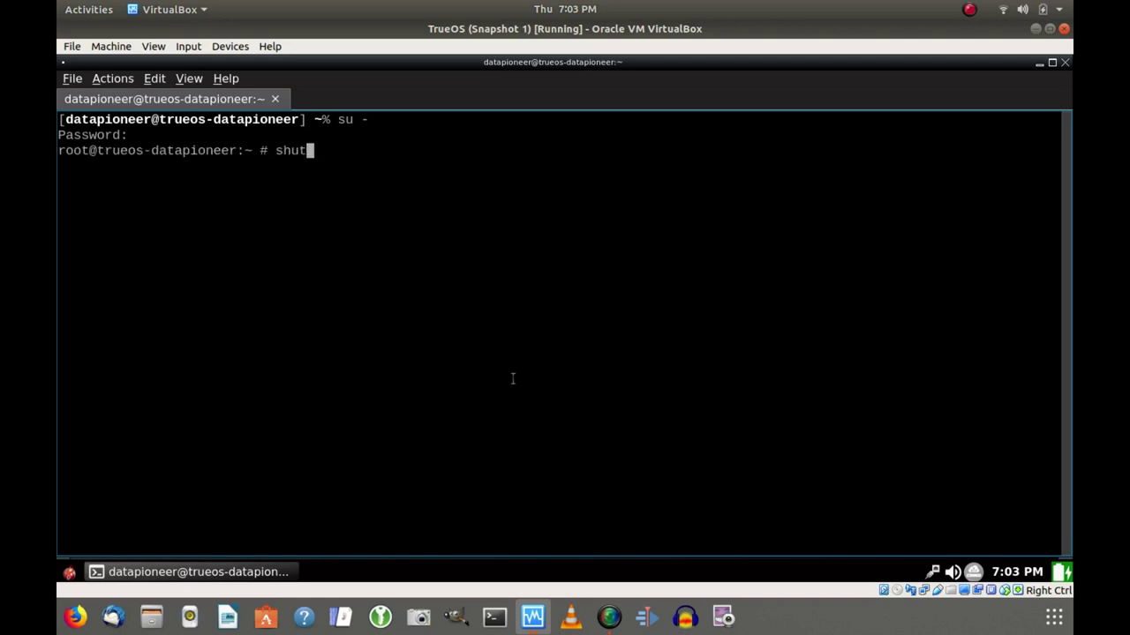
{"action": "type", "text": "h +1"}
{"action": "key", "text": "Return"}
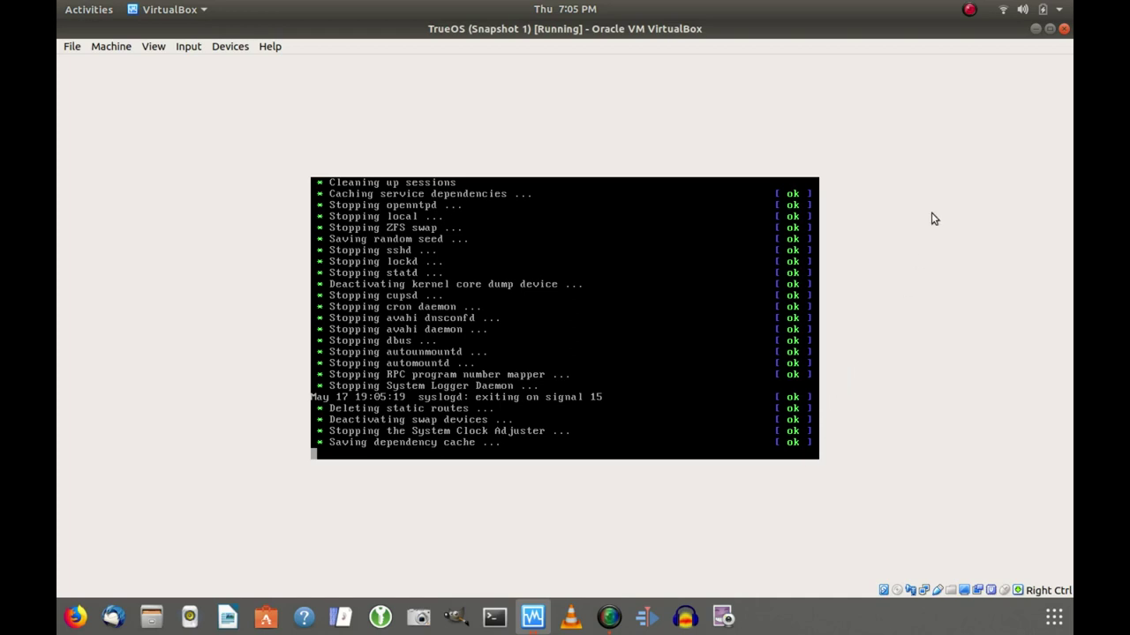
Power off the TrueOS machine from the VM window's close dialog and bring up the SimpleScreenRecorder controls.
{"action": "left_click", "coordinate": [1064, 30]}
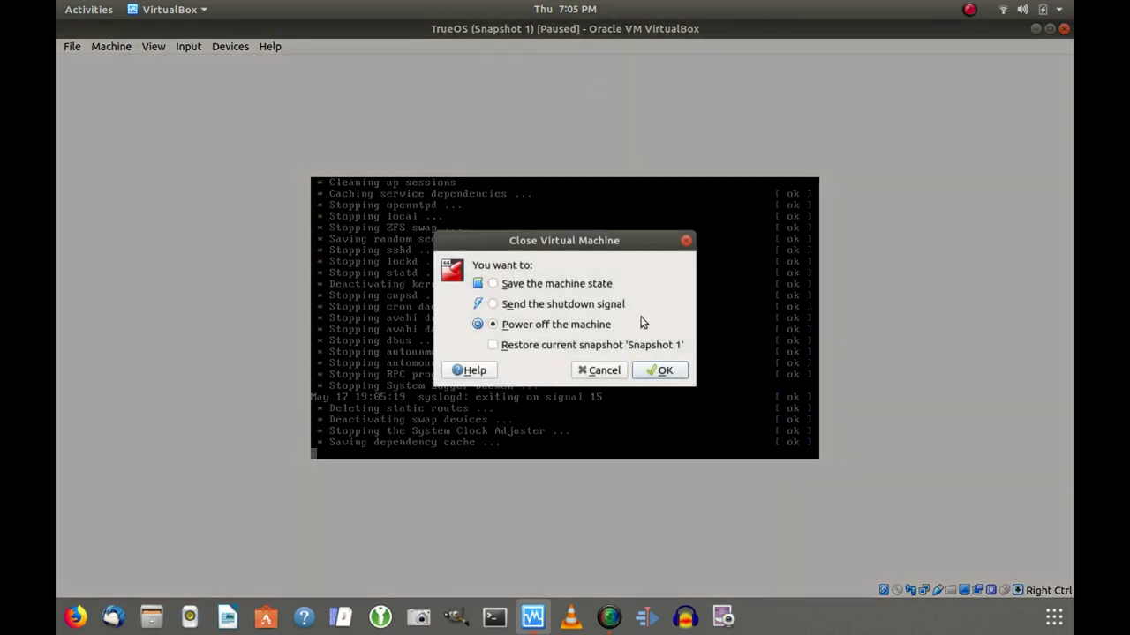
{"action": "left_click", "coordinate": [660, 371]}
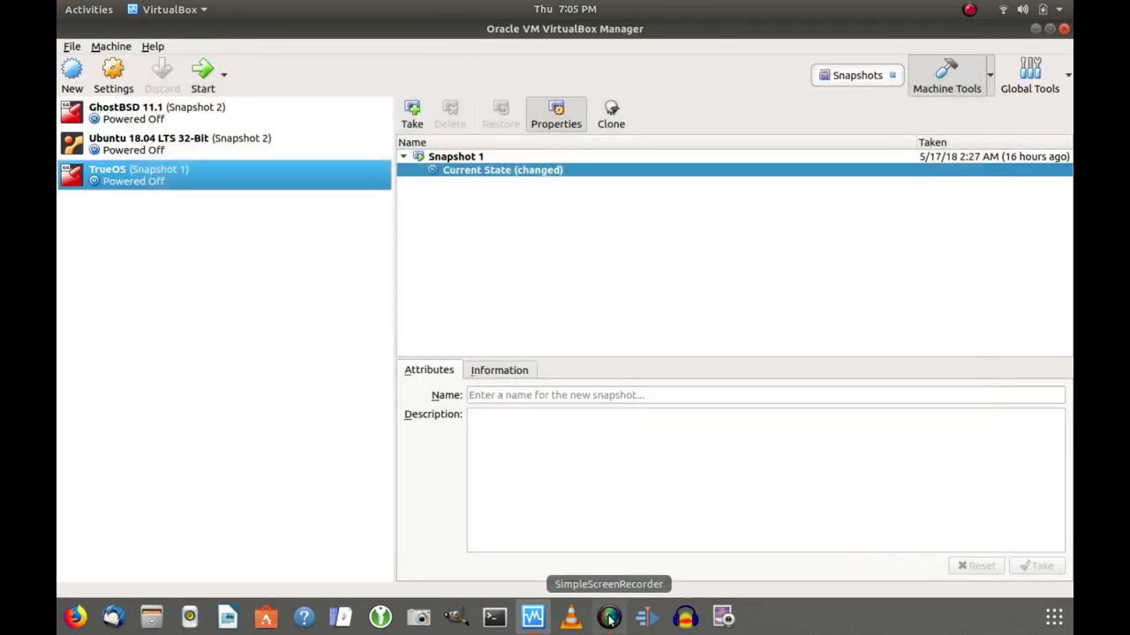
{"action": "left_click", "coordinate": [609, 618]}
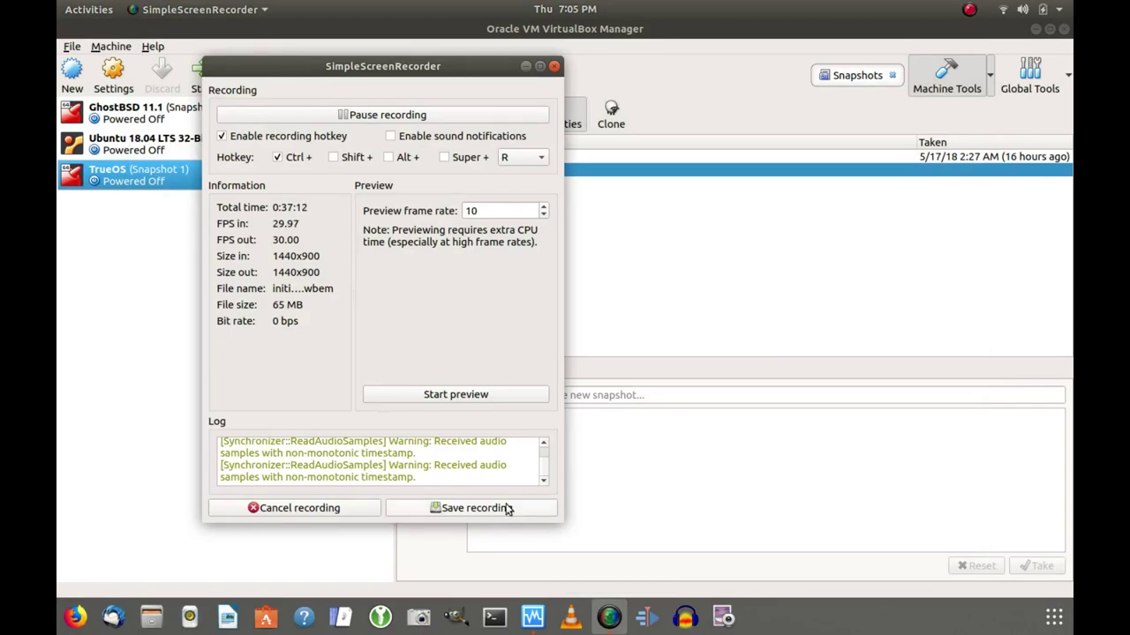